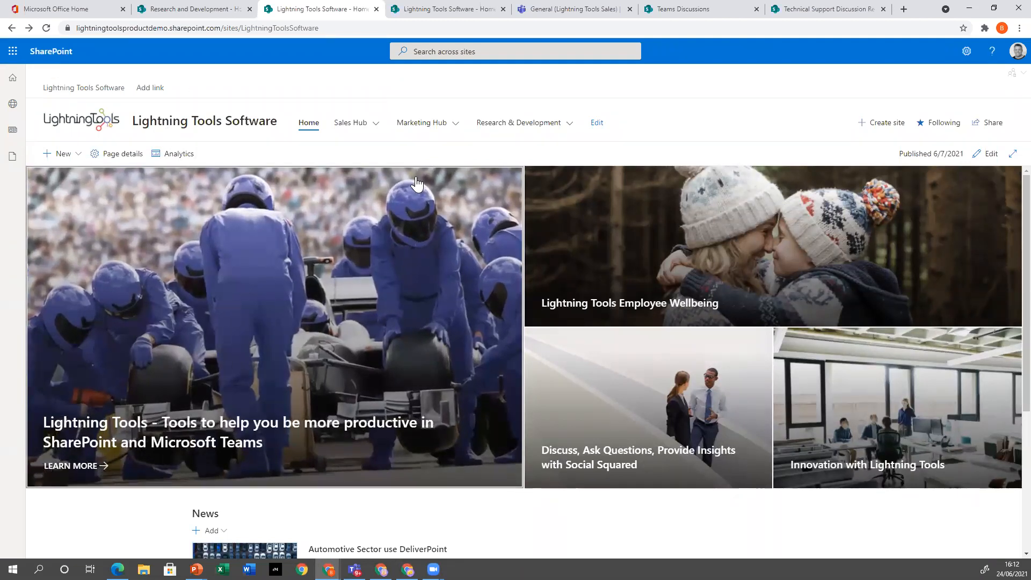
# Step: Open the Technical Sales Q&A page of the Sales Hub and review its Lightning Tools and Microsoft 365 product forums
pyautogui.moveTo(356, 131)
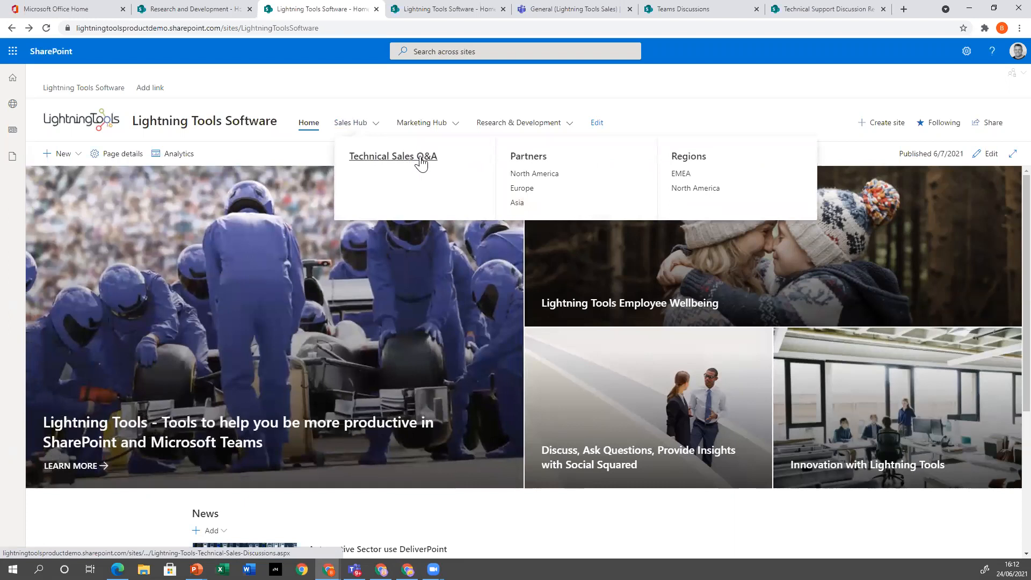
pyautogui.click(388, 160)
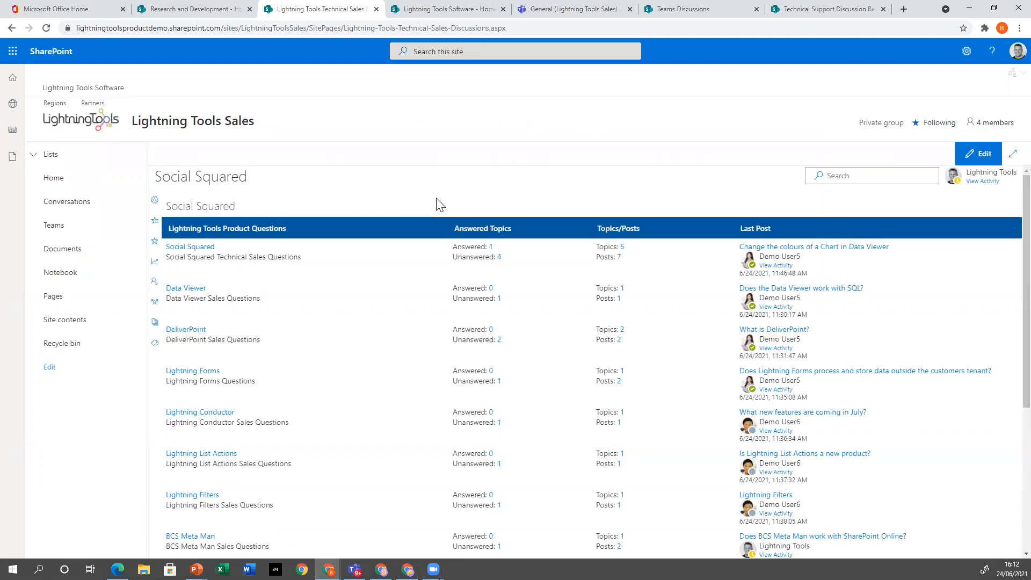
pyautogui.scroll(-3, 491, 374)
pyautogui.scroll(3, 472, 368)
pyautogui.scroll(-2, 223, 443)
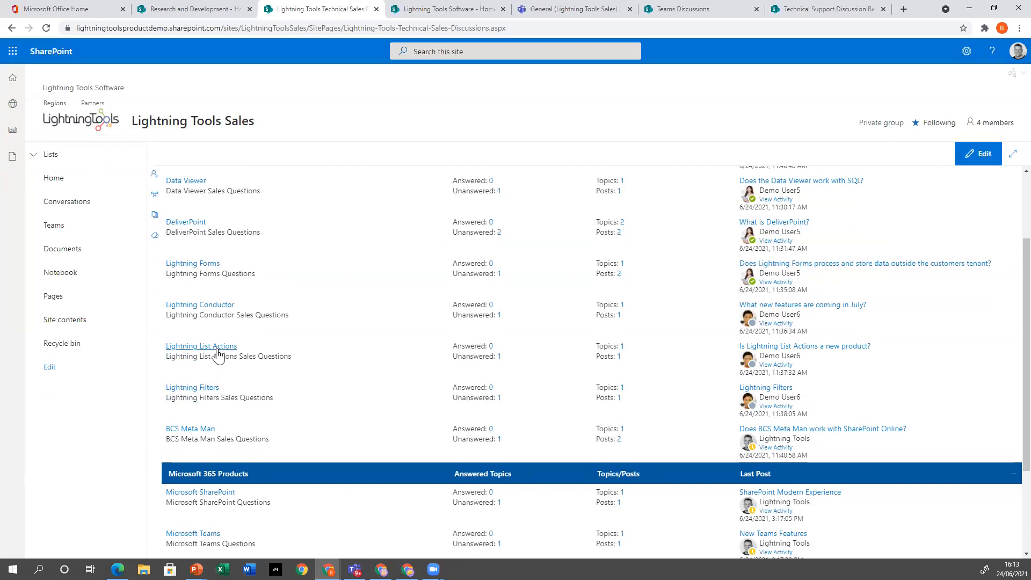
pyautogui.scroll(2, 219, 352)
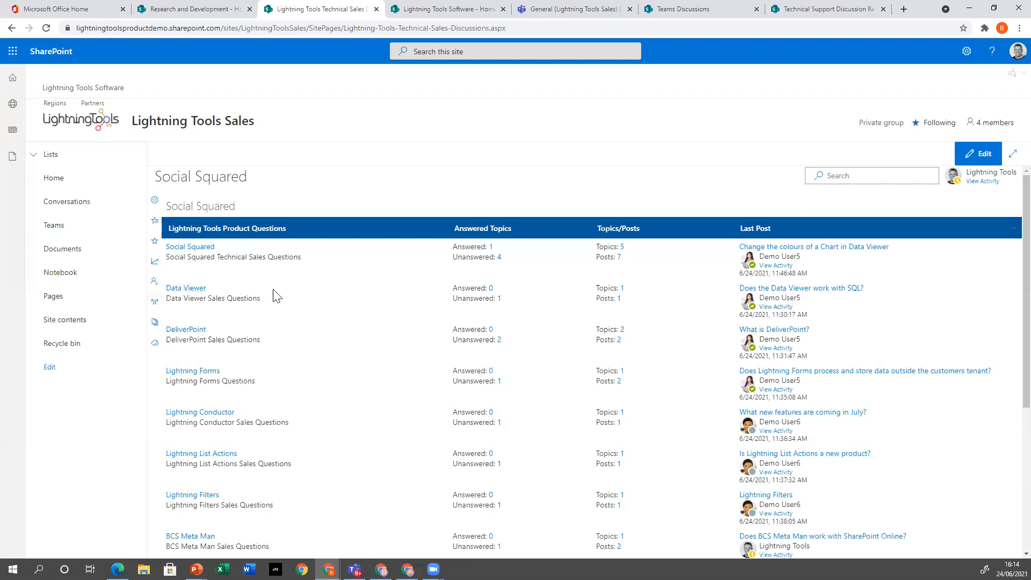
pyautogui.scroll(-5, 315, 317)
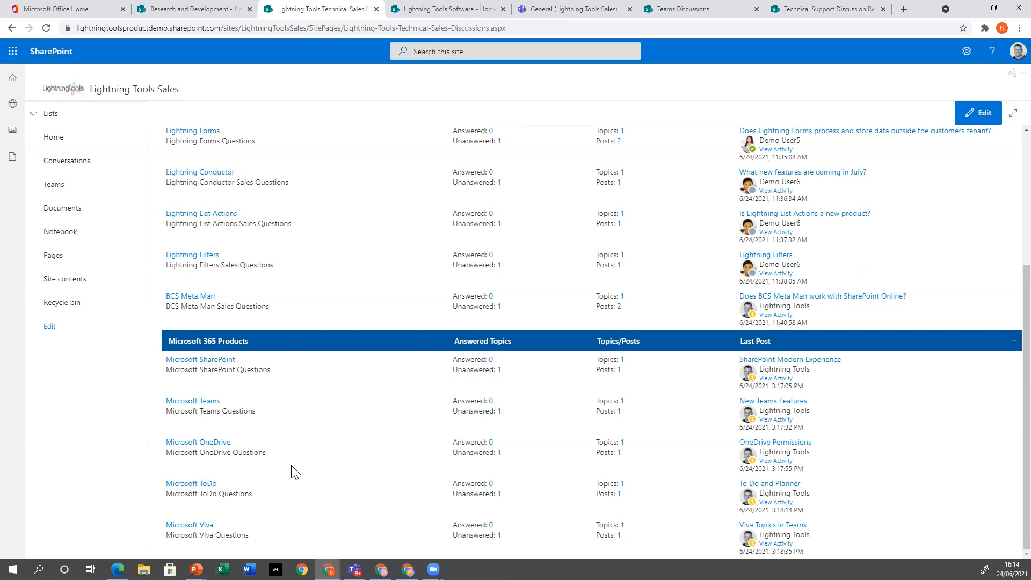
pyautogui.scroll(3, 317, 428)
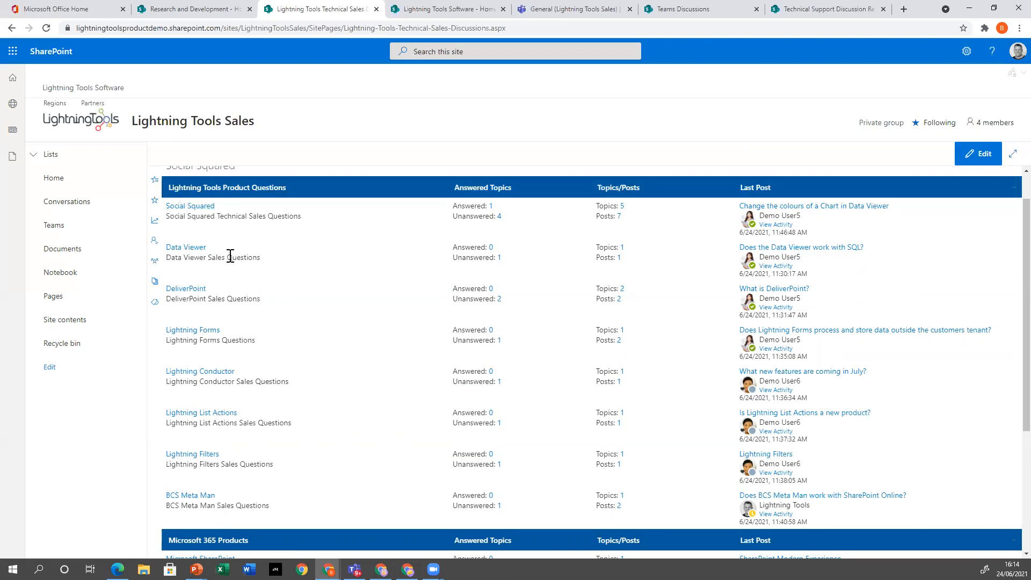
# Step: Open the "What is Social Squared?" topic in the Social Squared forum and read through the post
pyautogui.click(200, 206)
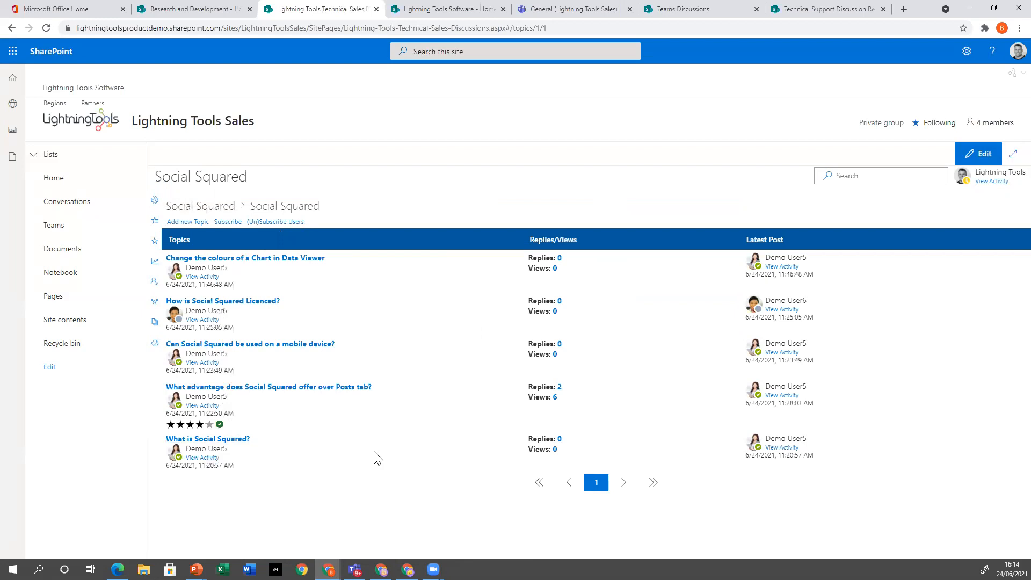
pyautogui.click(229, 441)
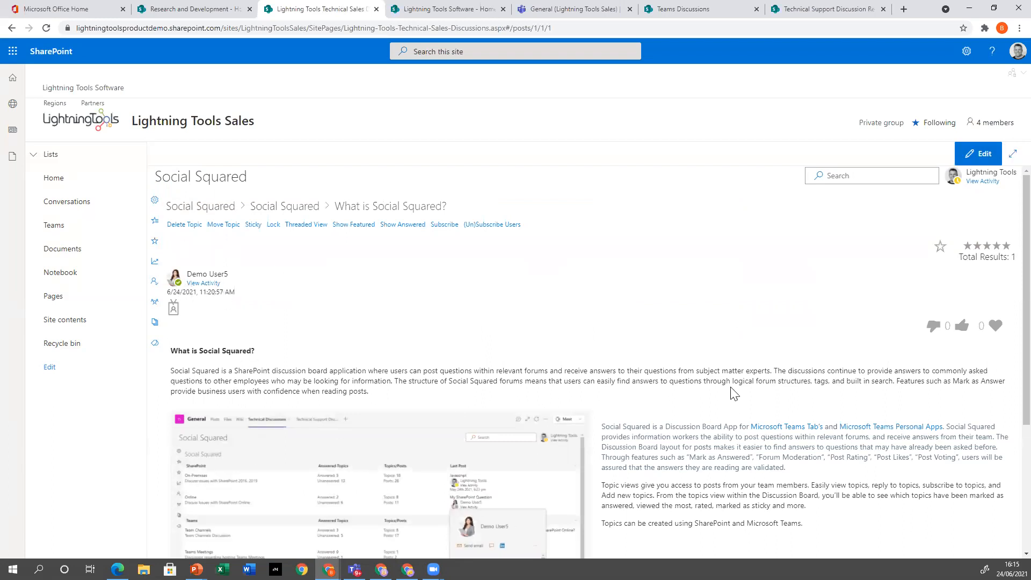
pyautogui.scroll(-3, 714, 354)
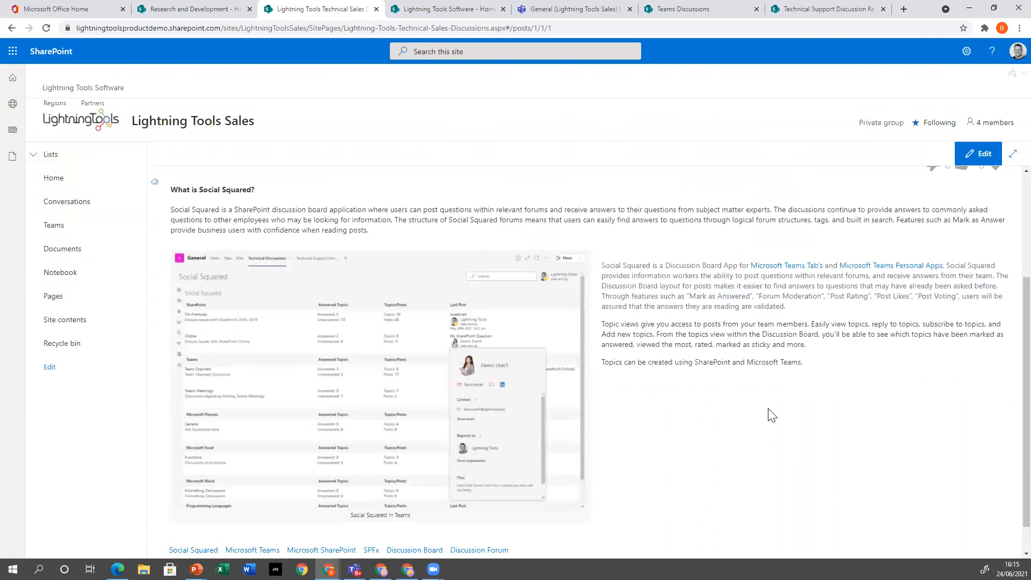
pyautogui.scroll(-1, 753, 424)
pyautogui.scroll(4, 751, 424)
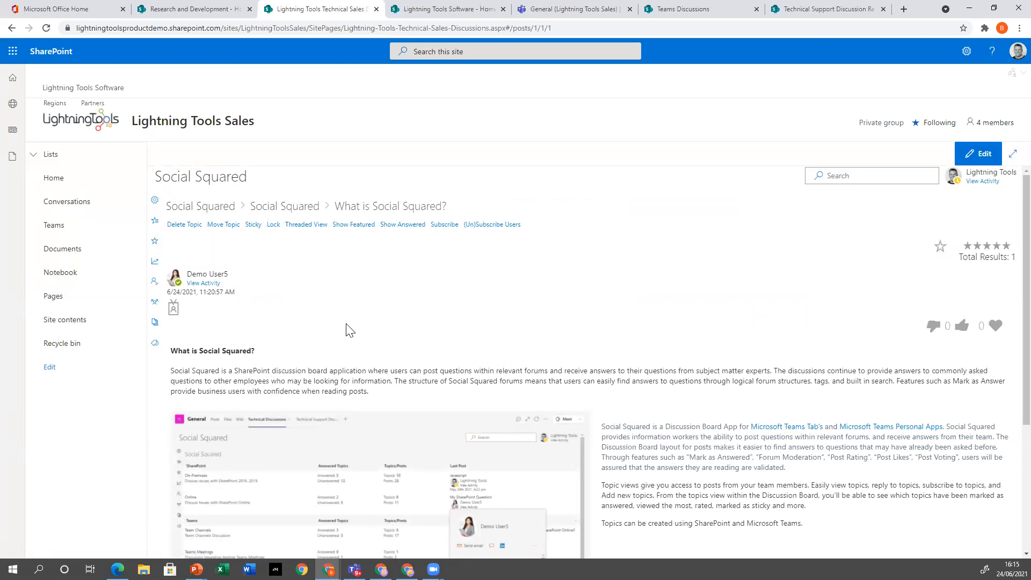
# Step: Make the "What is Social Squared?" topic sticky, return to the Social Squared forum's topic list and reload it
pyautogui.click(255, 228)
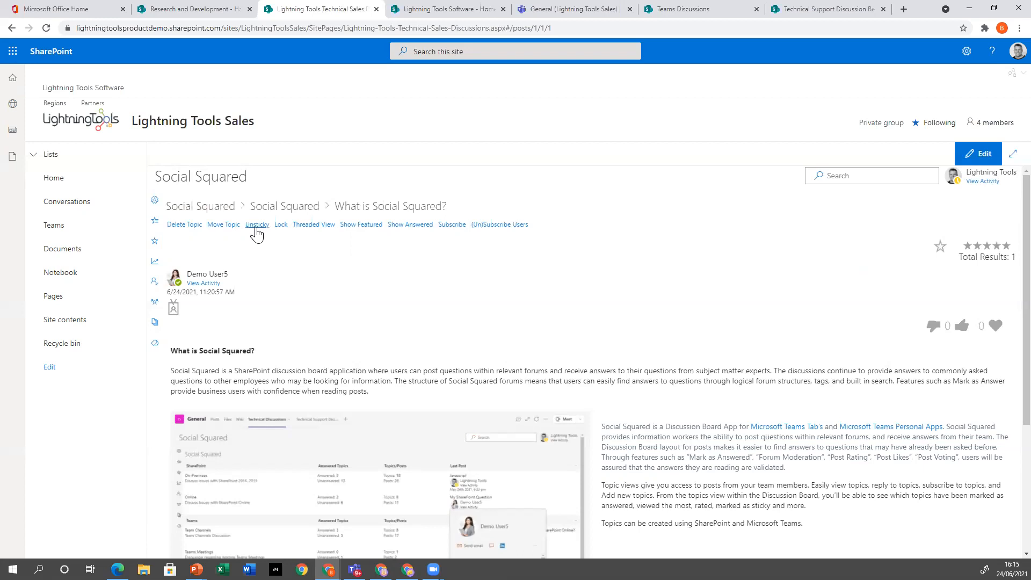
pyautogui.click(295, 209)
pyautogui.rightClick(444, 194)
pyautogui.click(474, 225)
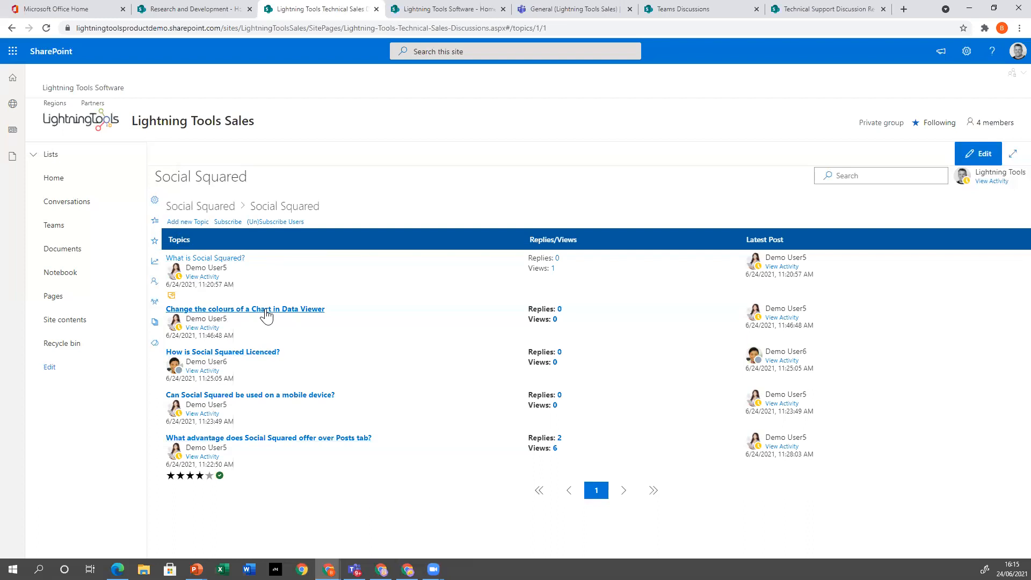
# Step: Review the "Change the colours of a Chart in Data Viewer" topic and move it to the Data Viewer forum
pyautogui.click(292, 316)
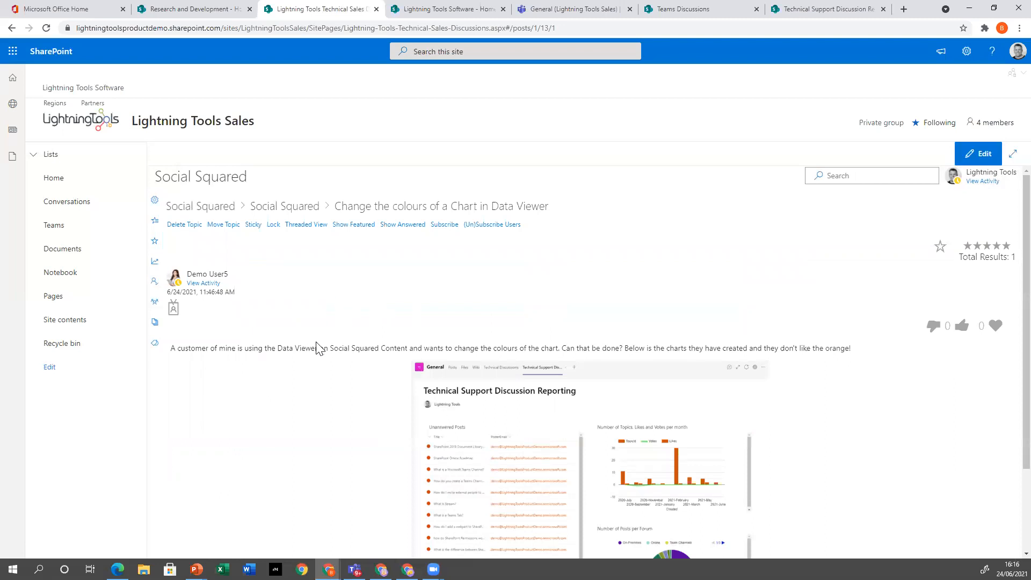
pyautogui.scroll(-2, 655, 343)
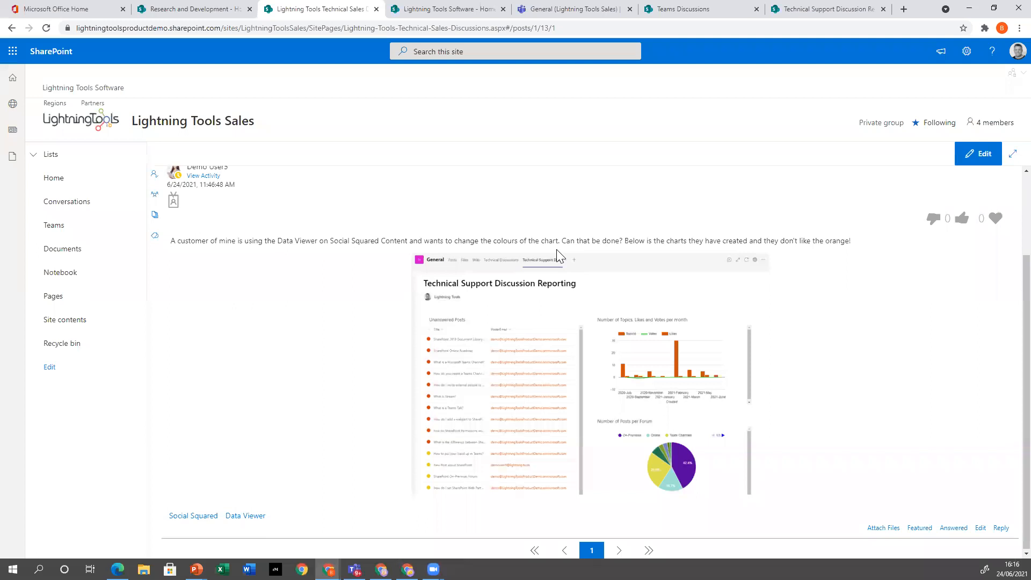
pyautogui.scroll(2, 553, 290)
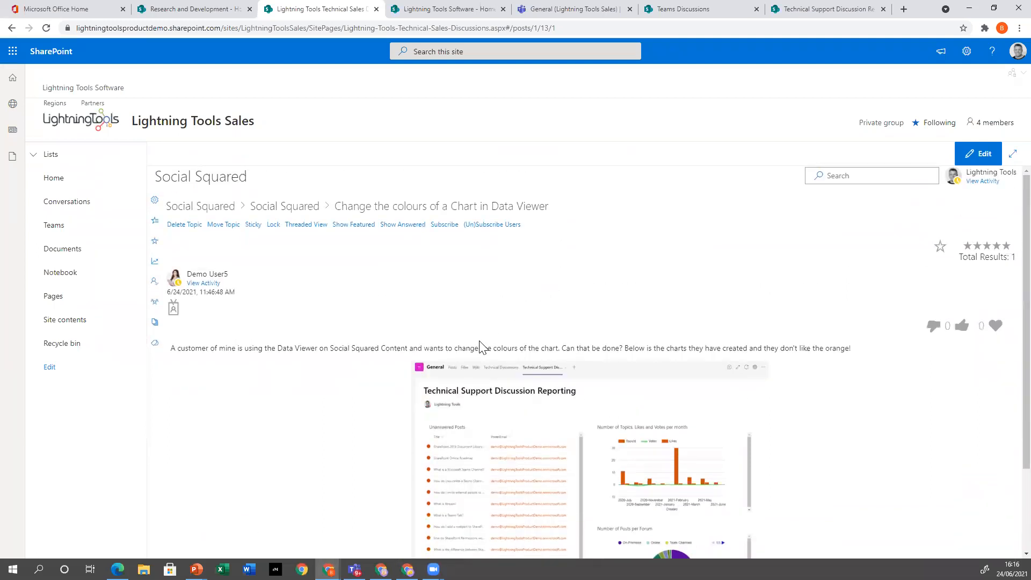
pyautogui.click(225, 231)
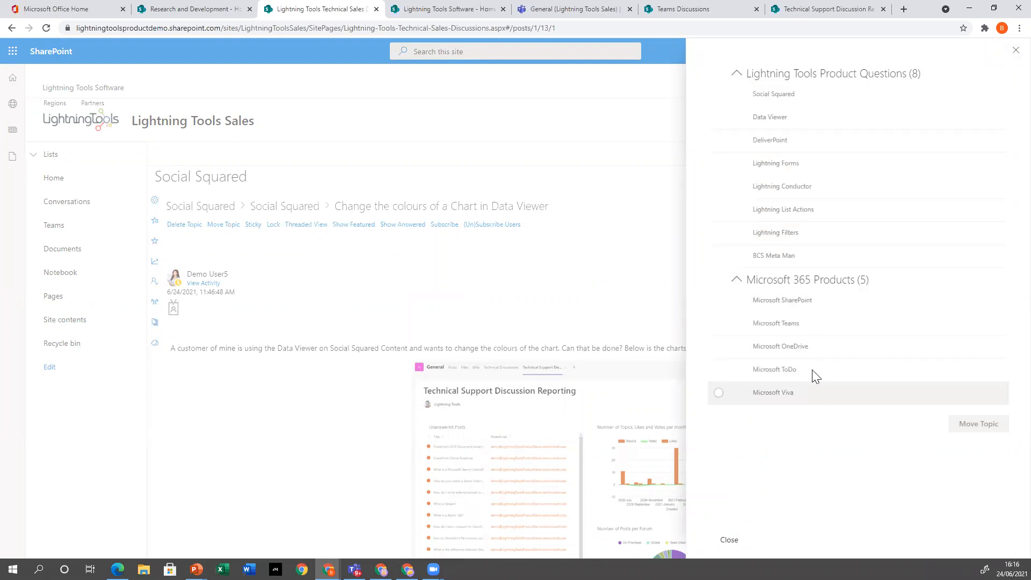
pyautogui.click(773, 117)
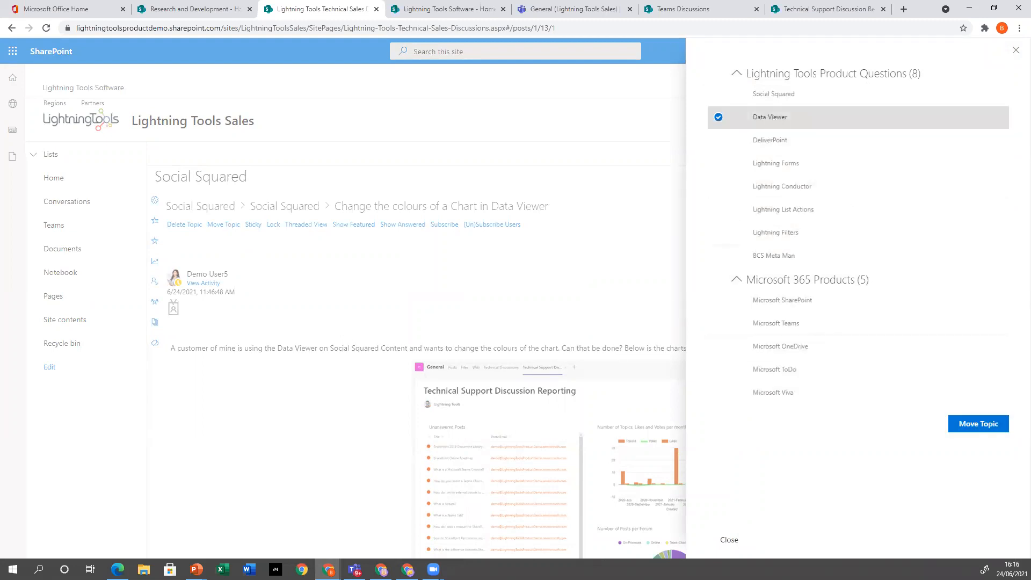
pyautogui.click(993, 436)
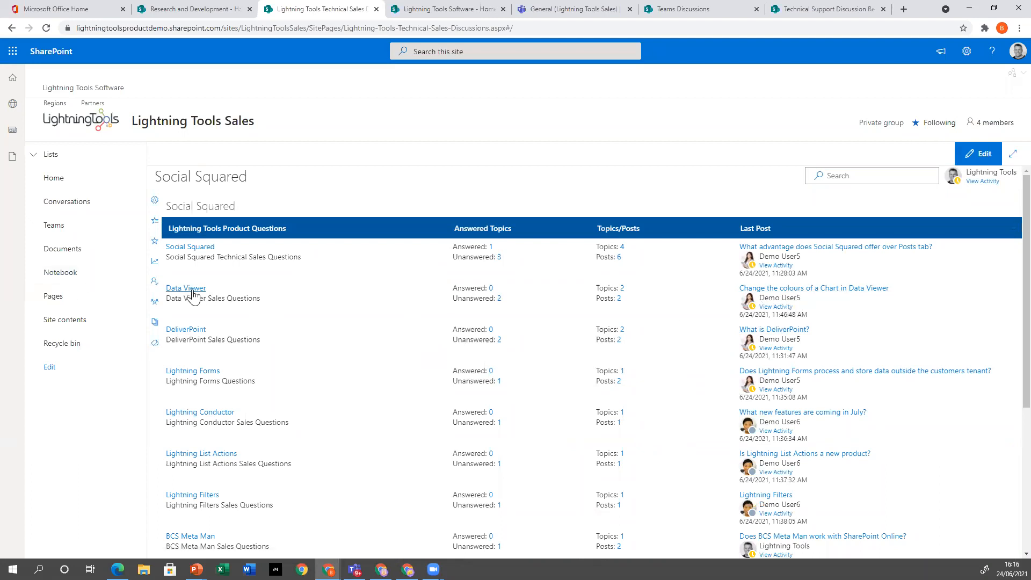
# Step: Start a new topic in the Social Squared forum with the subject "Where is the Social Squared Content Stored?"
pyautogui.click(209, 248)
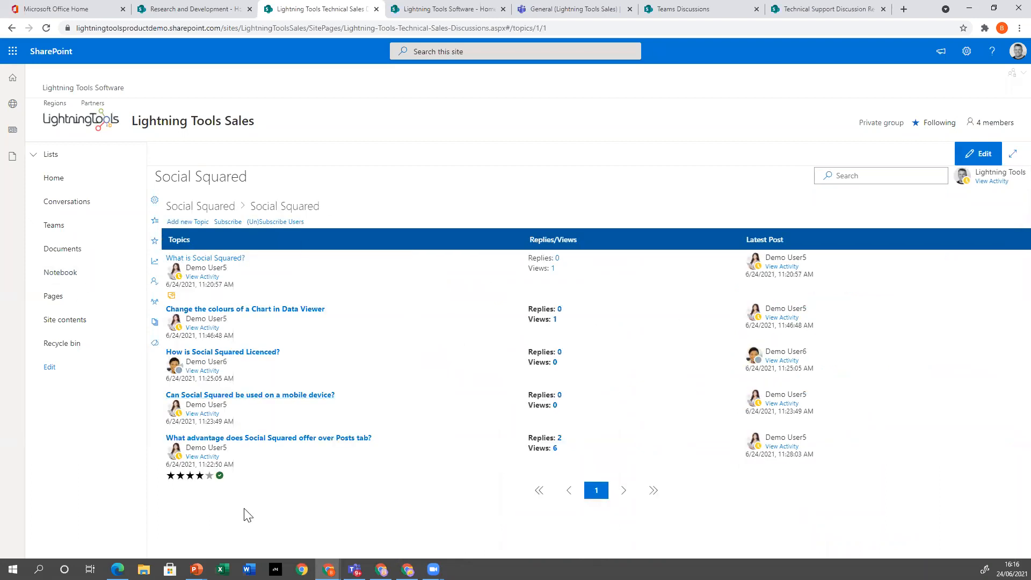
pyautogui.click(194, 224)
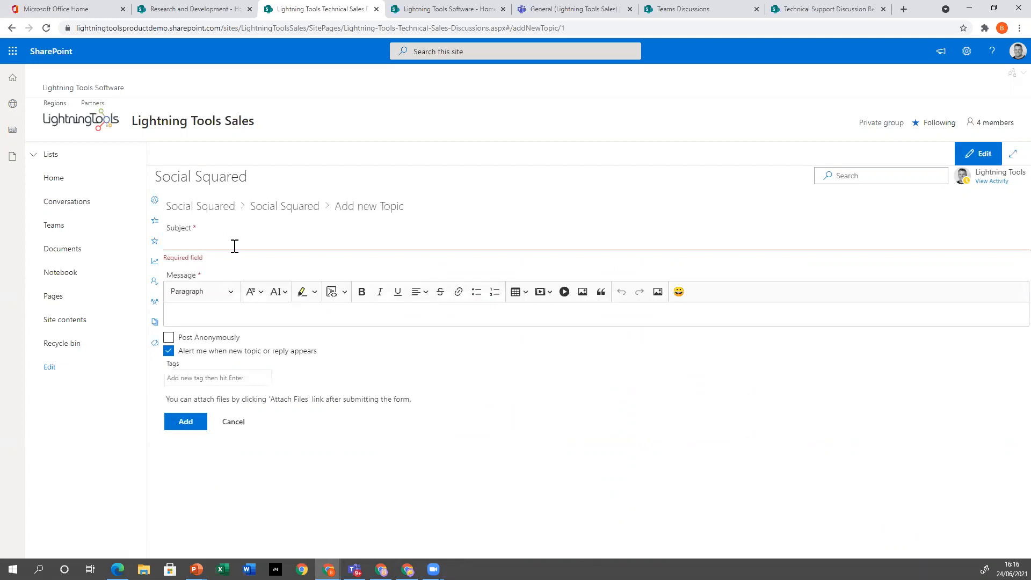
pyautogui.write('W')
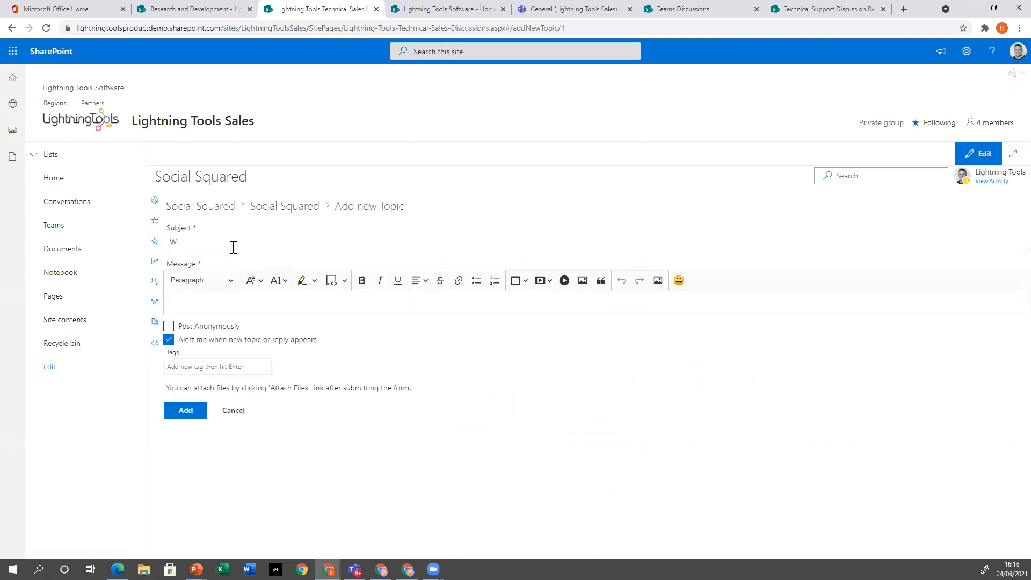
pyautogui.write('here is the Social Squared Content Stored?')
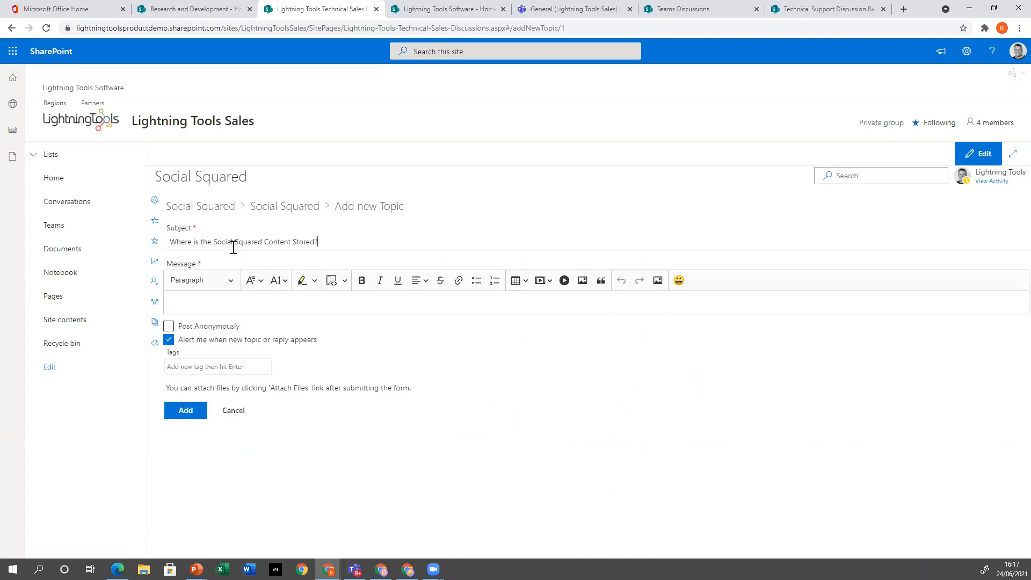
# Step: Write the topic's message as "Is the Social Squared Content Stored in SharePoint or hosted externally?"
pyautogui.click(325, 300)
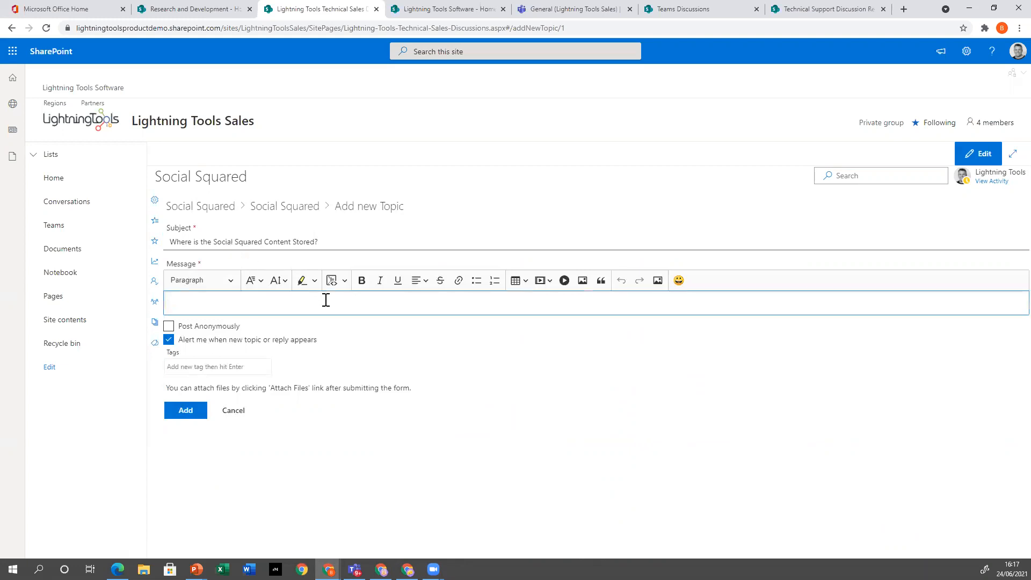
pyautogui.write('Is the Social Squared Content Stored in ')
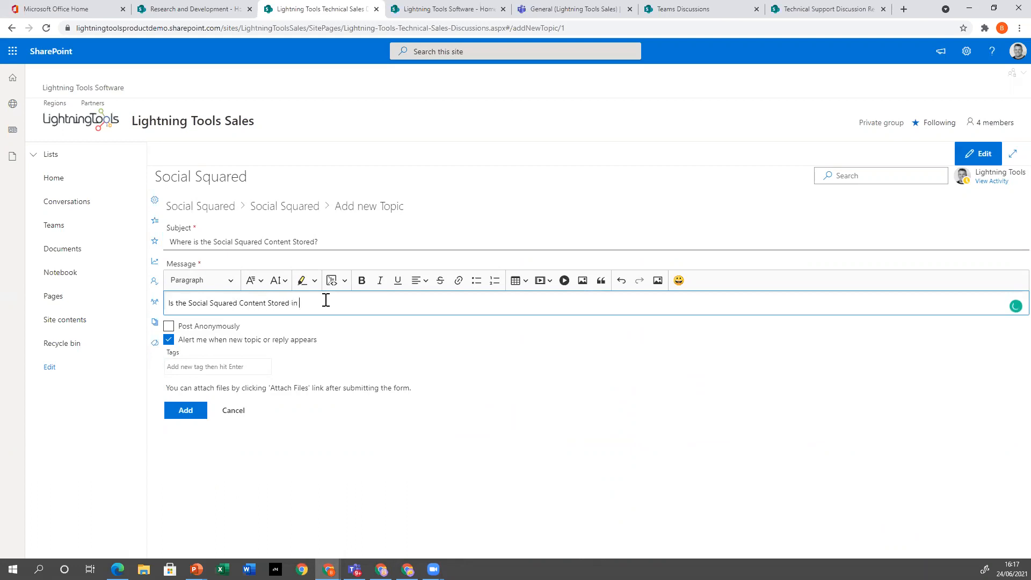
pyautogui.write('SharePoint o')
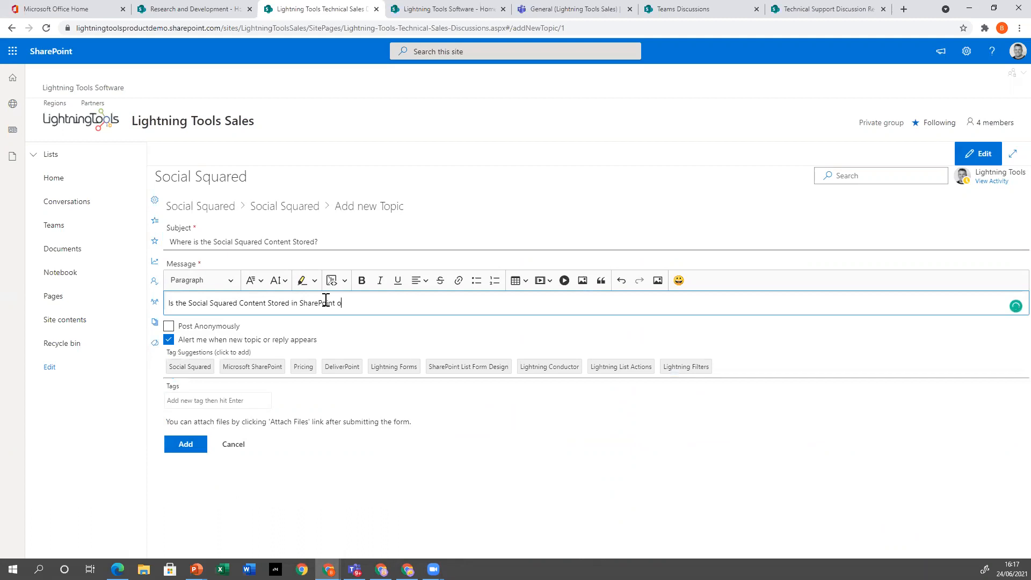
pyautogui.write('r ho')
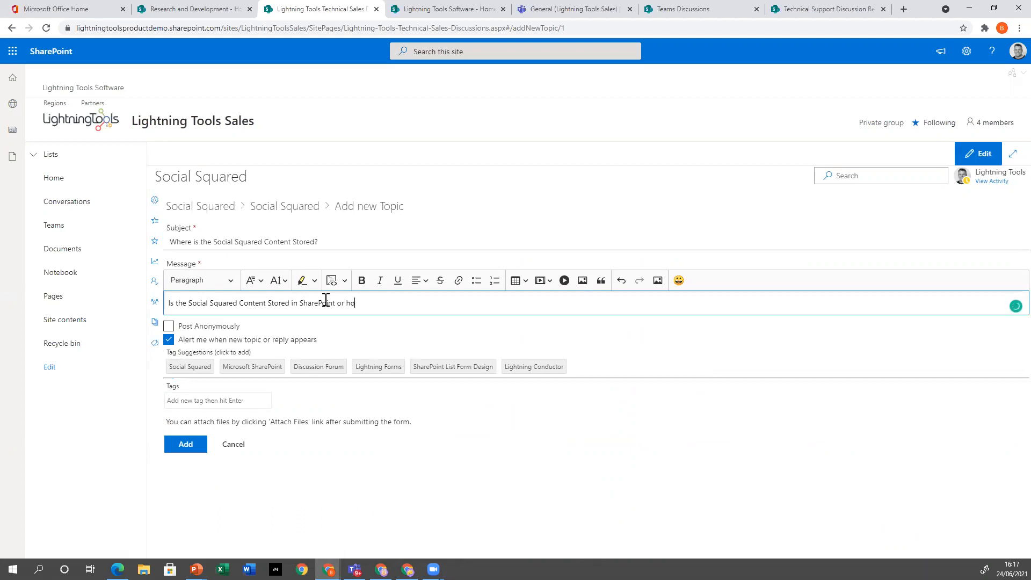
pyautogui.write('sted externally?')
pyautogui.click(545, 447)
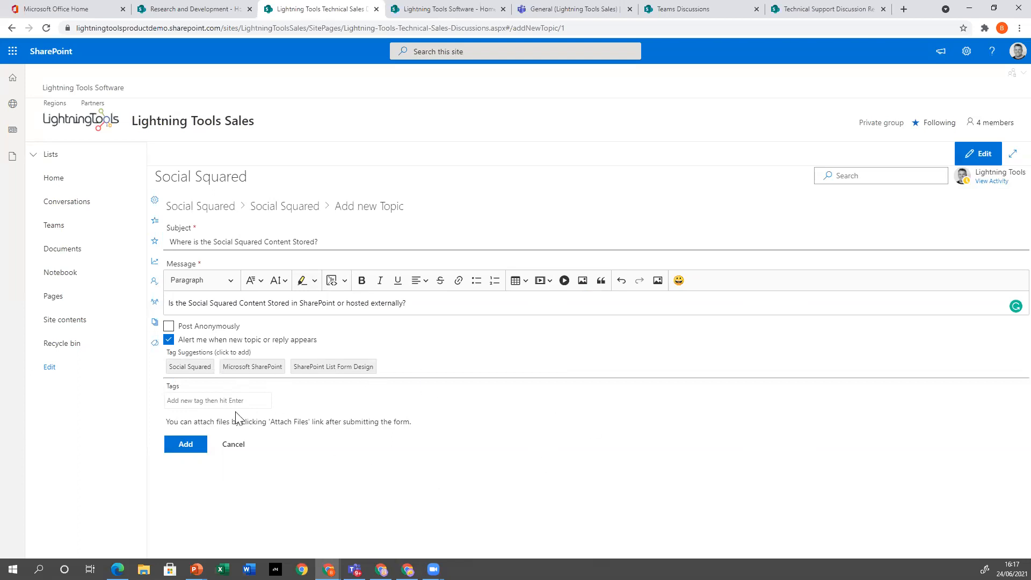
# Step: Tag the new topic with Social Squared, Microsoft SharePoint and hosted data, and add it to the forum
pyautogui.click(199, 372)
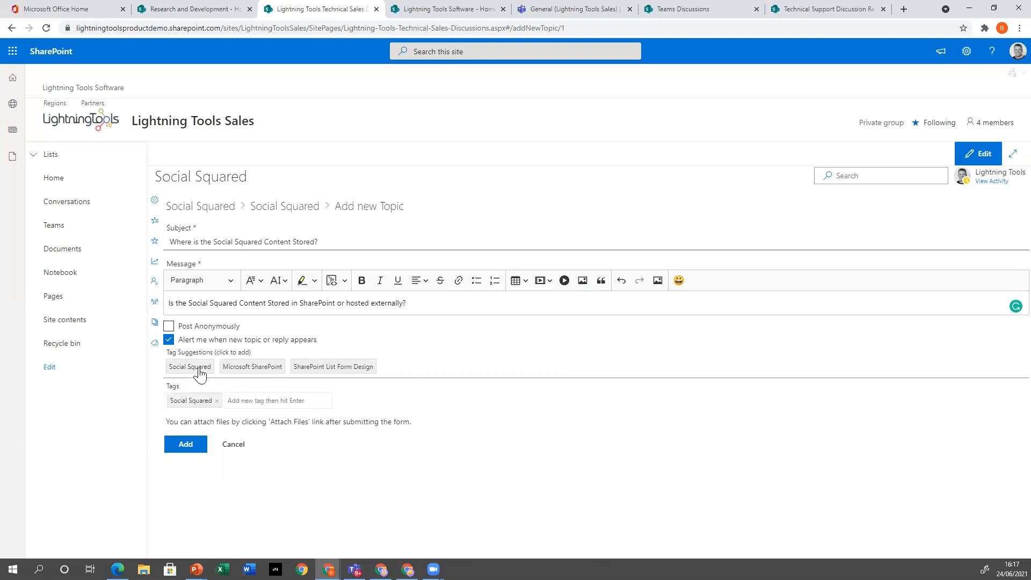
pyautogui.click(243, 370)
pyautogui.click(325, 403)
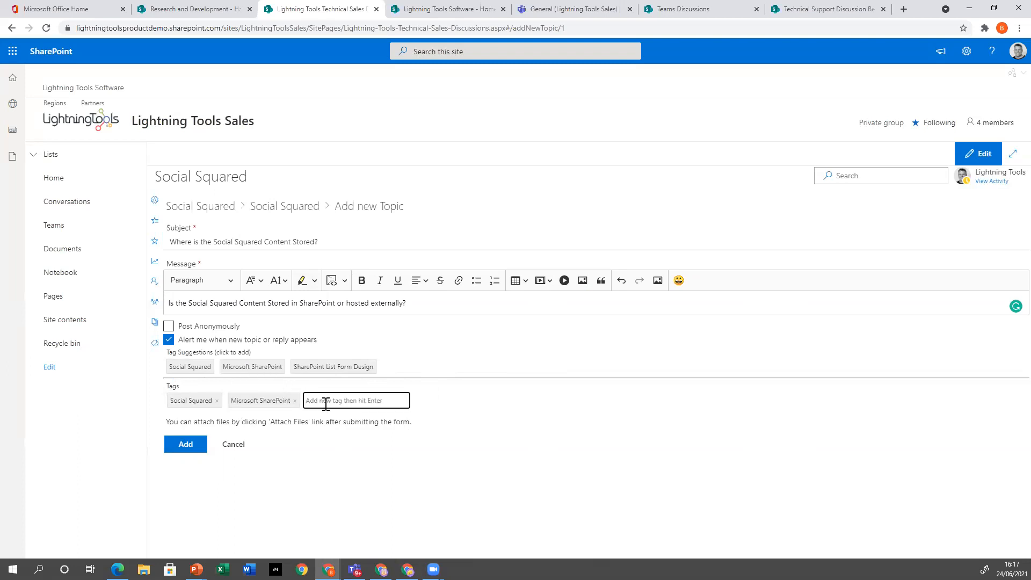
pyautogui.write('hosted data')
pyautogui.press('Return')
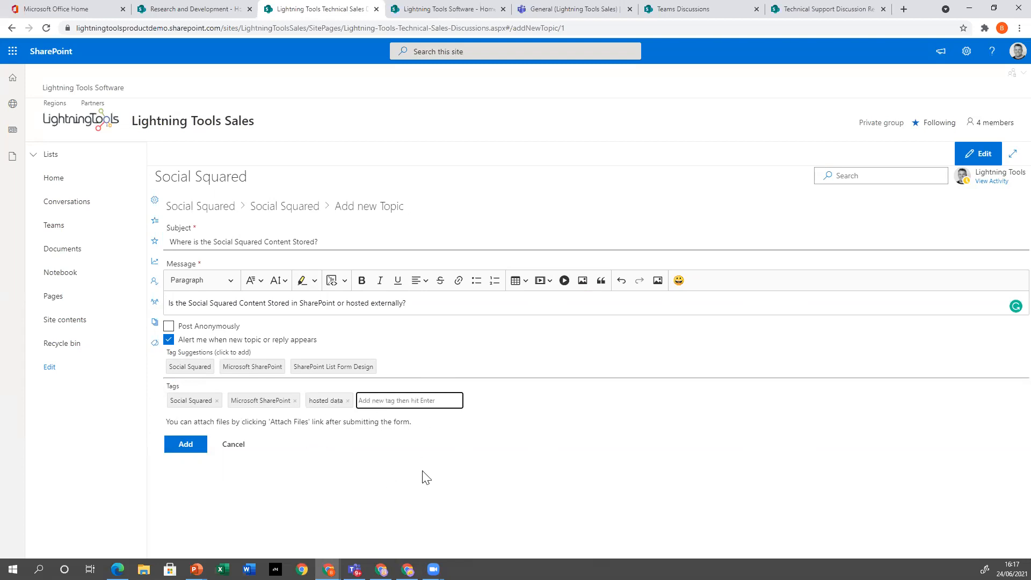
pyautogui.click(188, 445)
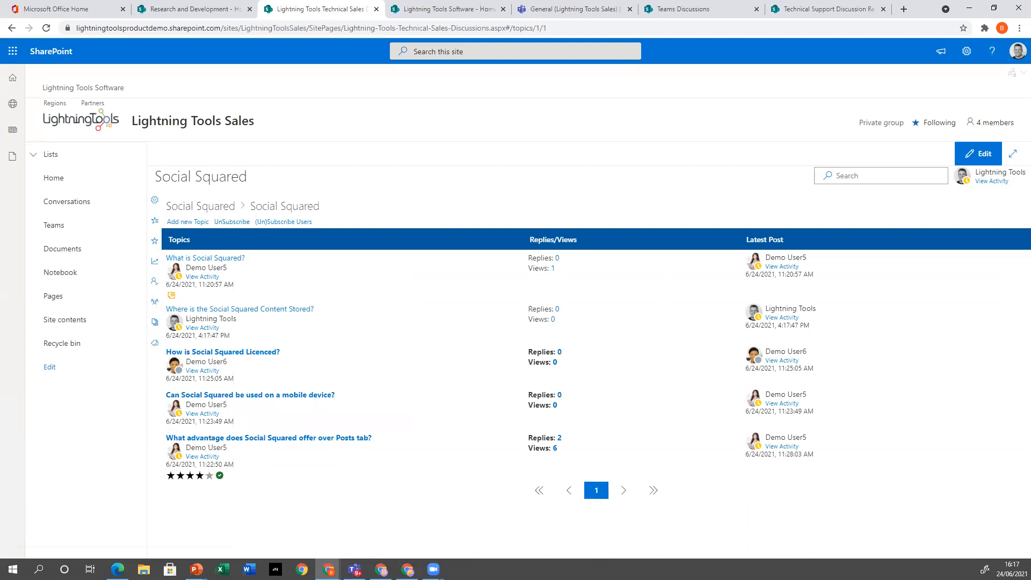
# Step: Switch to the Microsoft Teams browser window showing the Social Squared Forums of the General channel, maximize it and reload the forums
pyautogui.moveTo(754, 398)
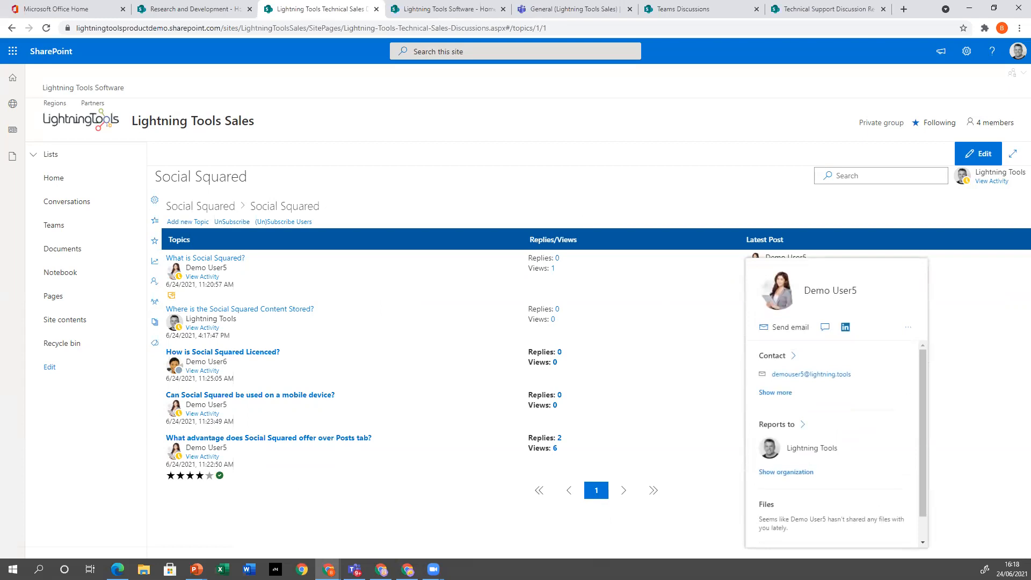
pyautogui.hotkey('alt', 'Tab')
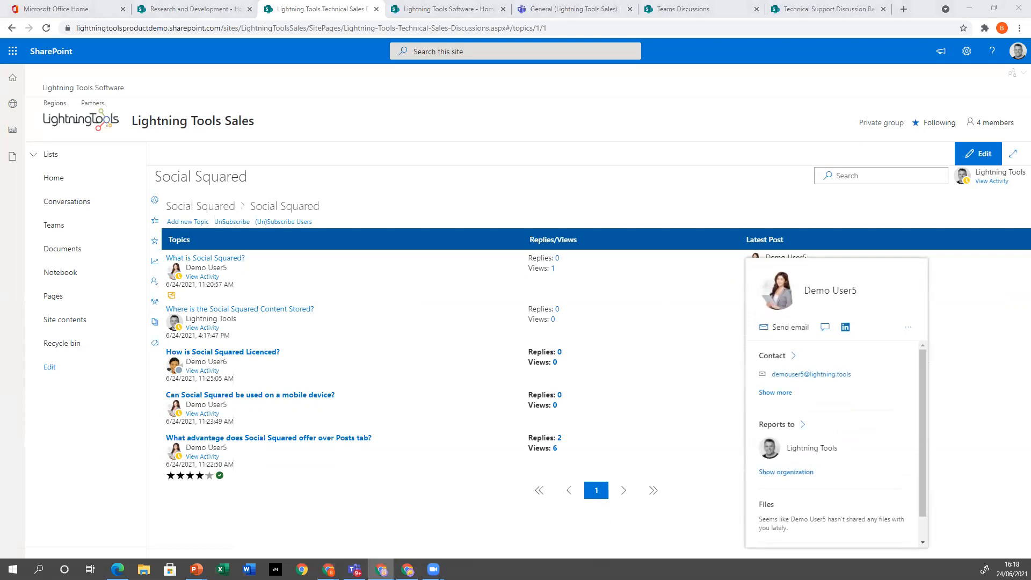
pyautogui.moveTo(426, 135); pyautogui.dragTo(499, 125)
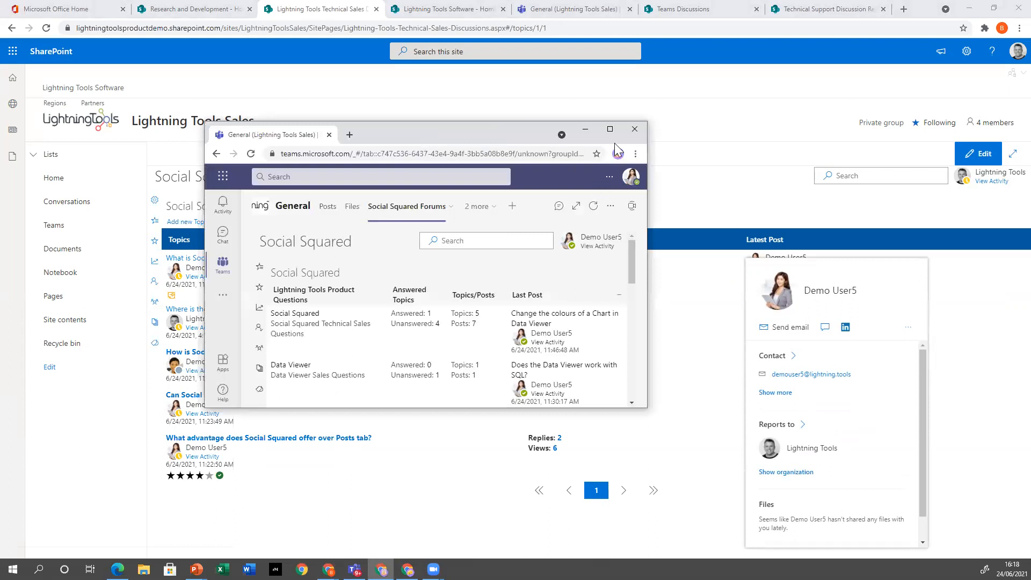
pyautogui.click(610, 129)
pyautogui.rightClick(558, 149)
pyautogui.click(583, 172)
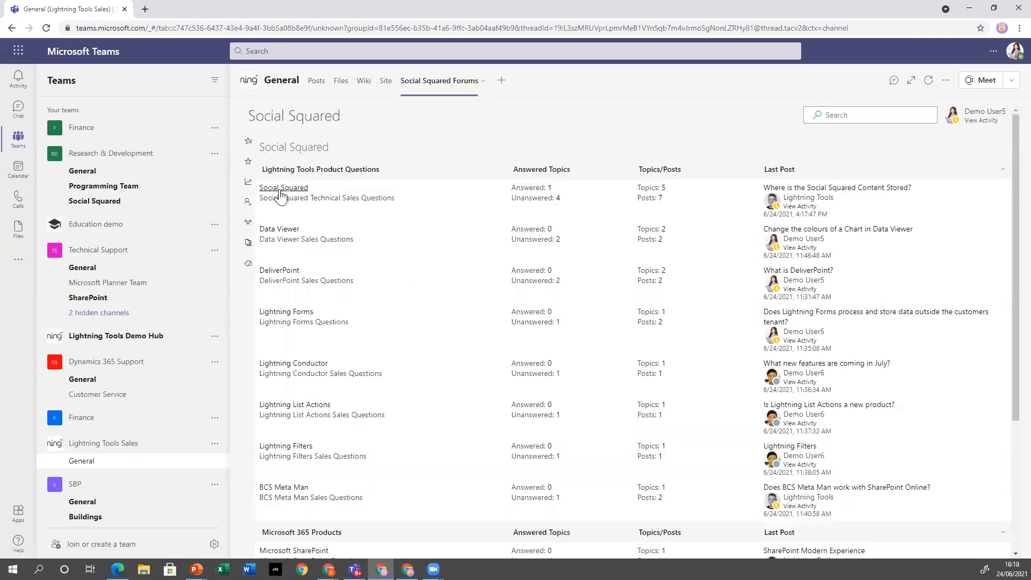
# Step: Open the topic "Where is the Social Squared Content Stored?" in the Teams Social Squared forum and start a reply to it
pyautogui.click(280, 190)
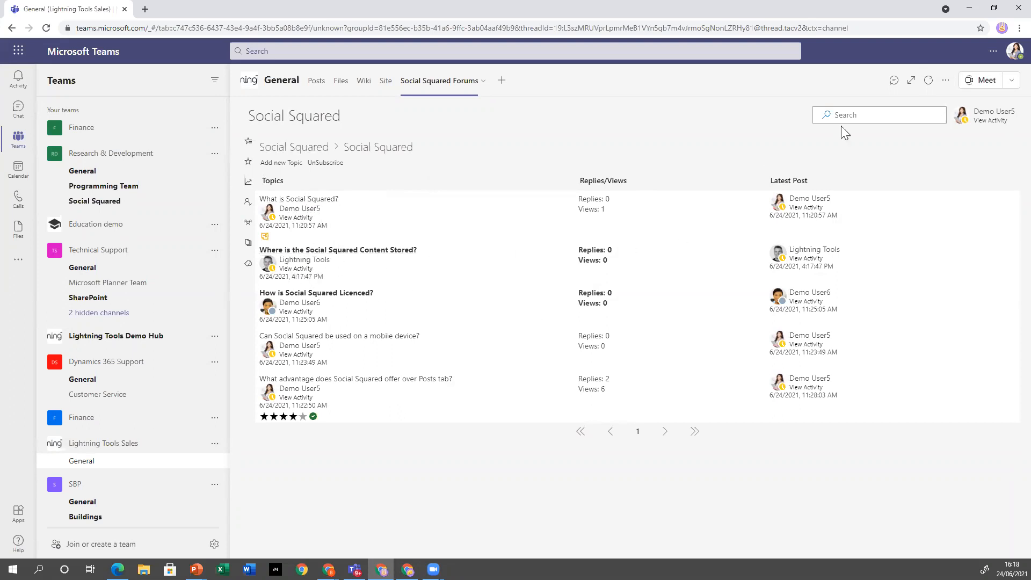
pyautogui.click(319, 250)
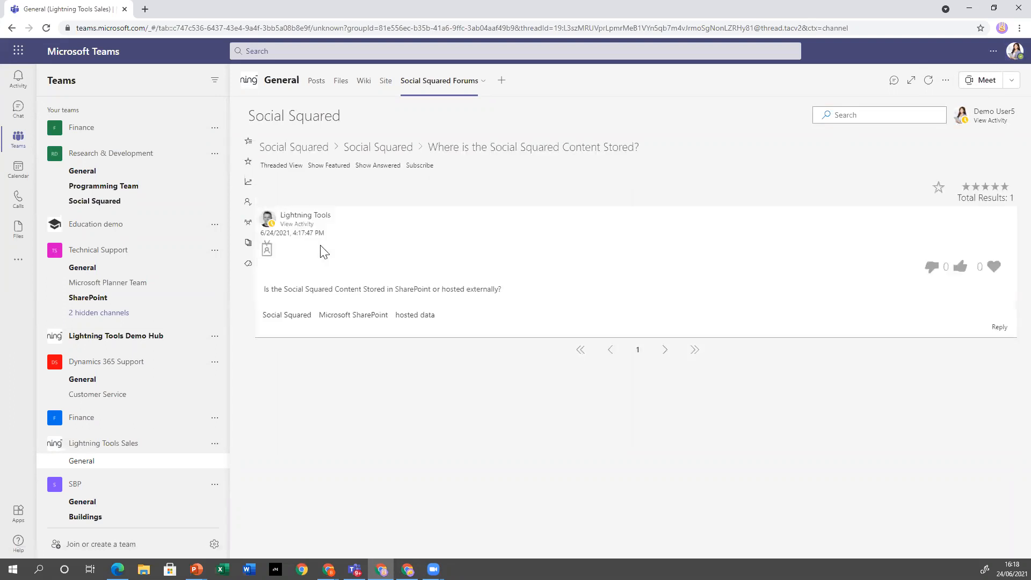
pyautogui.click(999, 327)
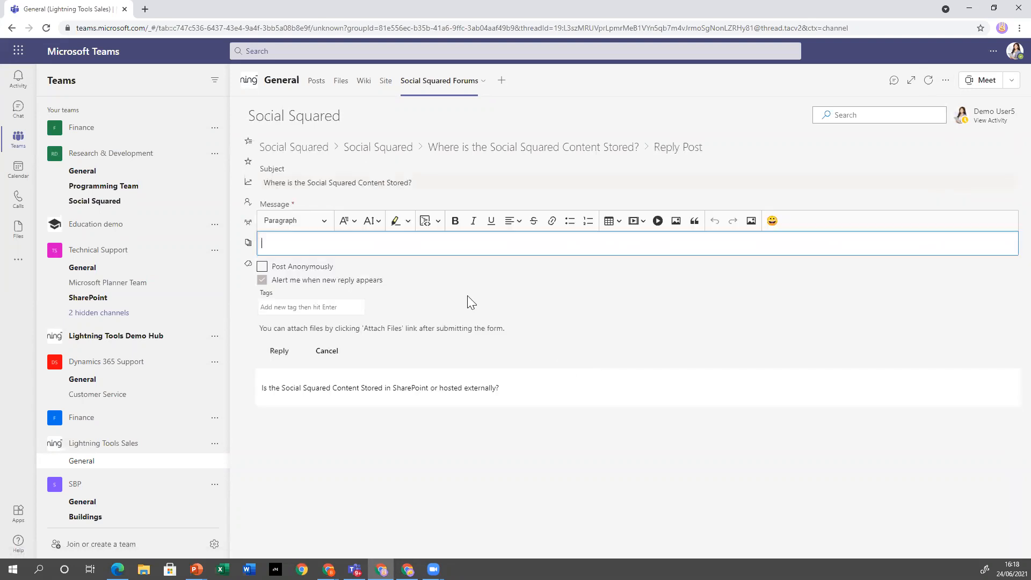
# Step: Begin the reply message with "It is stored in SharePoint lists!"
pyautogui.write('Ist')
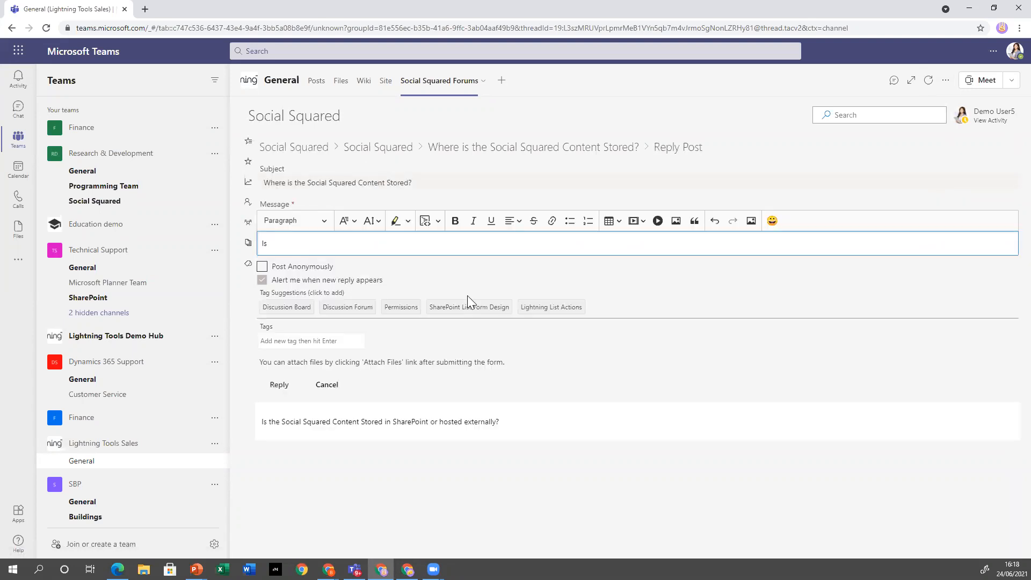
pyautogui.press('BackSpace')
pyautogui.press('BackSpace')
pyautogui.press('BackSpace')
pyautogui.press('BackSpace')
pyautogui.write('It is stored in SharePoint lists!')
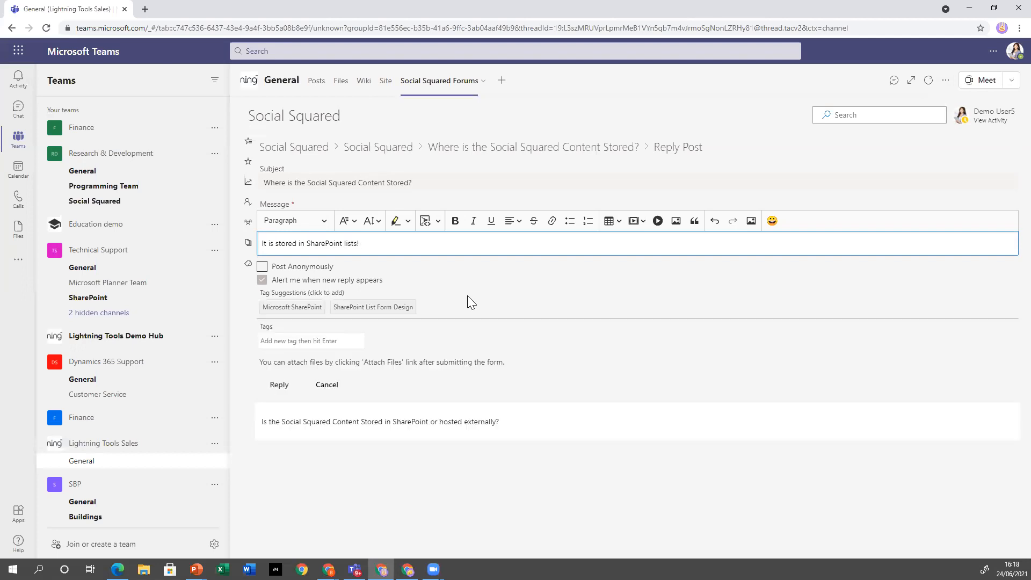
# Step: Continue the reply message with "For On-Premises, we used to store in SQL"
pyautogui.write(' For ')
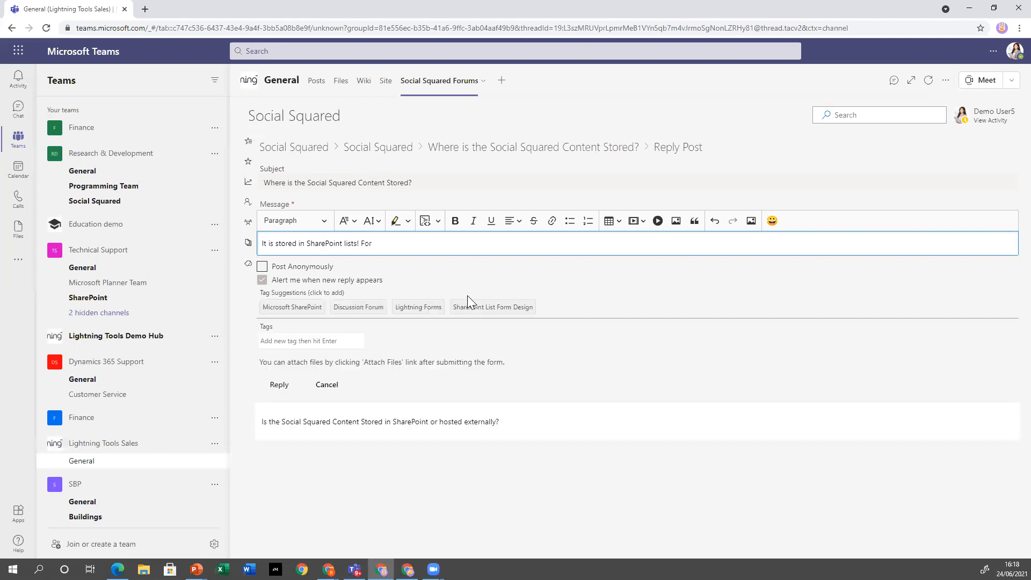
pyautogui.write('On-Premi')
pyautogui.write('ses ')
pyautogui.write(', we used to s')
pyautogui.write('troe')
pyautogui.press('BackSpace')
pyautogui.press('BackSpace')
pyautogui.press('BackSpace')
pyautogui.press('BackSpace')
pyautogui.write('tore in SQL/')
pyautogui.press('BackSpace')
pyautogui.write('..')
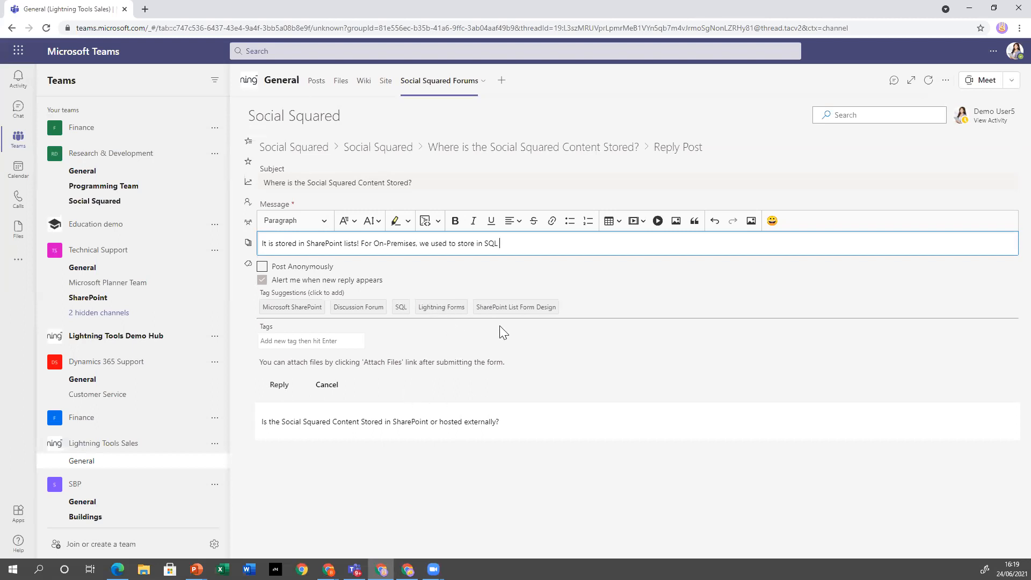
# Step: Tag the reply with the suggested SQL tag and post it to the topic
pyautogui.click(401, 308)
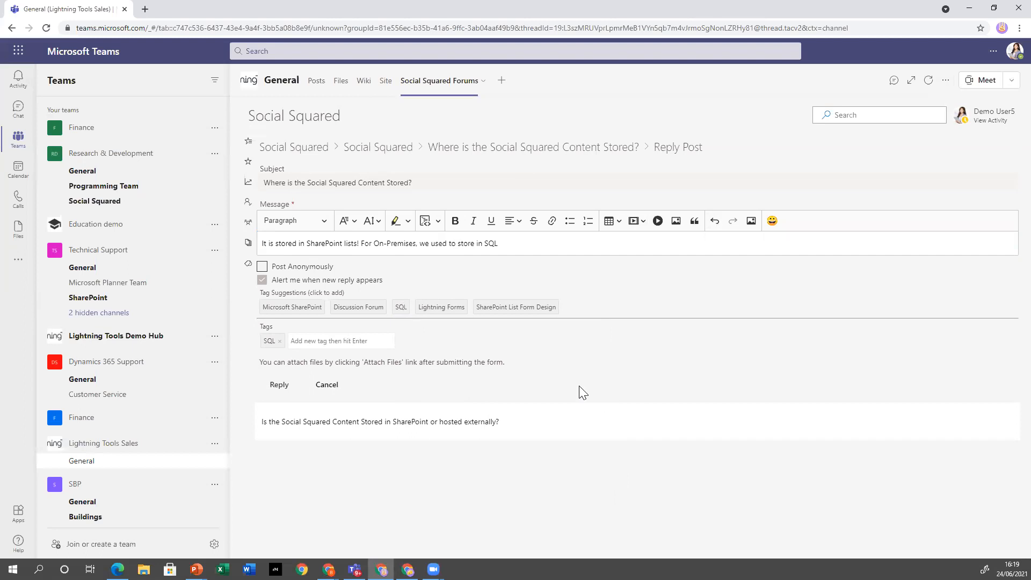
pyautogui.click(279, 385)
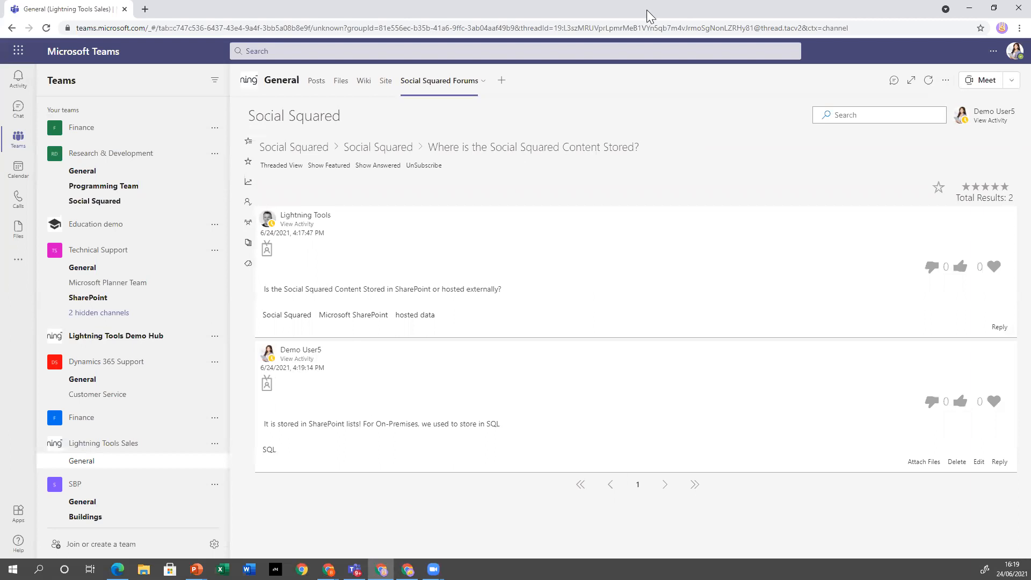
# Step: Switch to the SharePoint browser window, open the topic "Where is the Social Squared Content Stored?" and mark the reply about SharePoint lists as answered
pyautogui.hotkey('alt', 'Tab')
pyautogui.rightClick(458, 186)
pyautogui.click(513, 224)
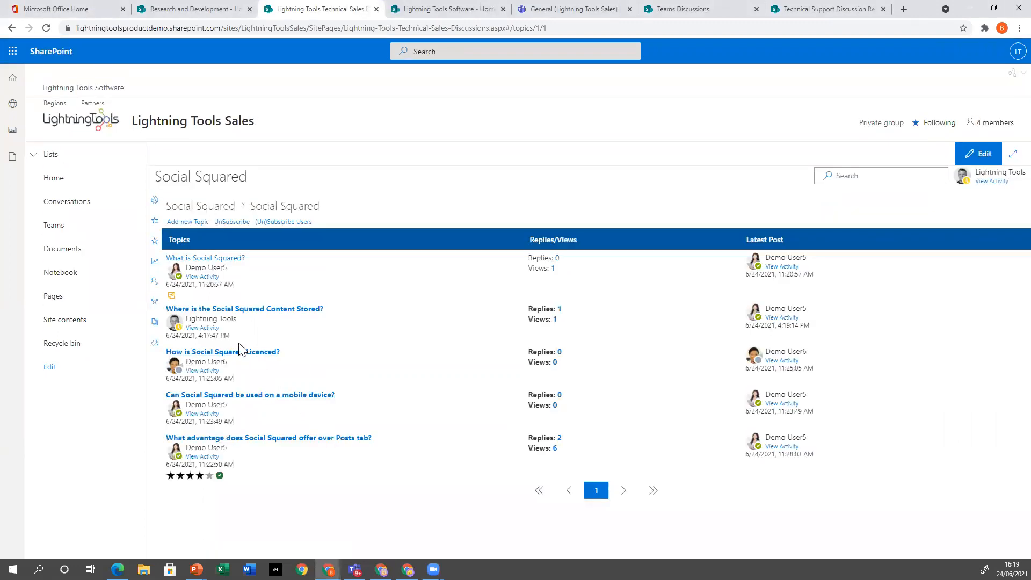
pyautogui.click(240, 313)
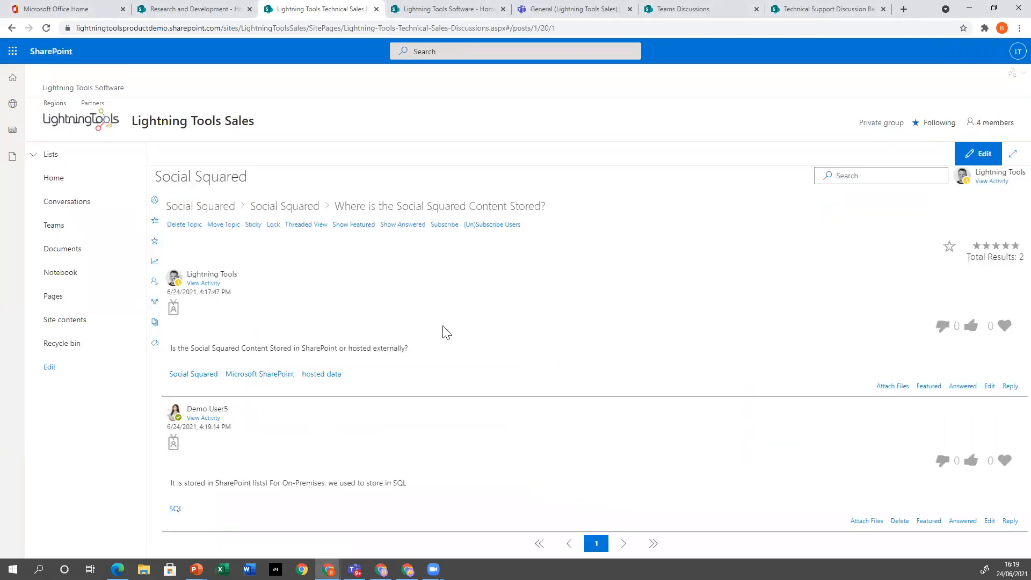
pyautogui.click(963, 521)
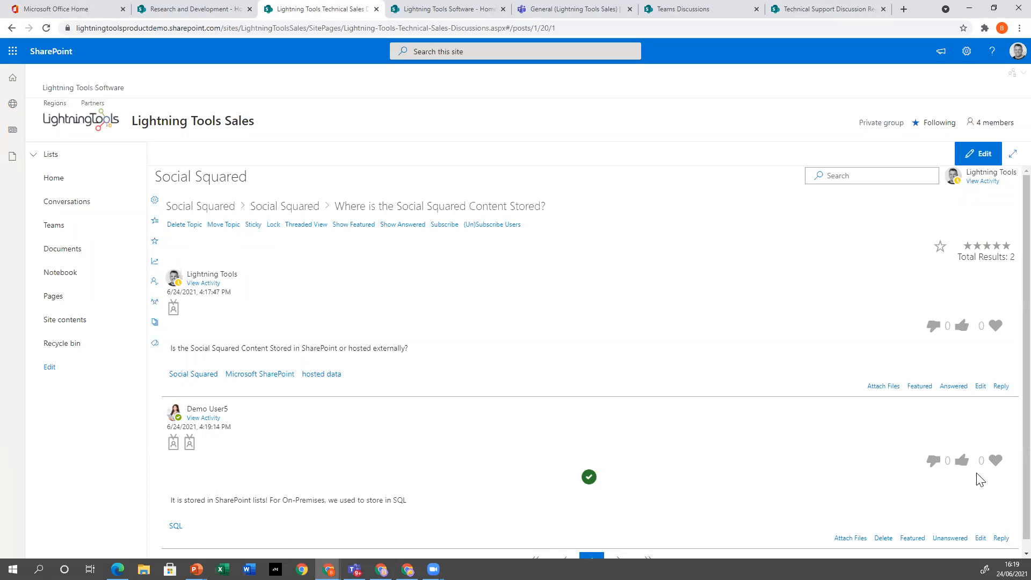
# Step: Give the answered reply a thumbs up and a heart, and rate the topic four stars
pyautogui.click(962, 462)
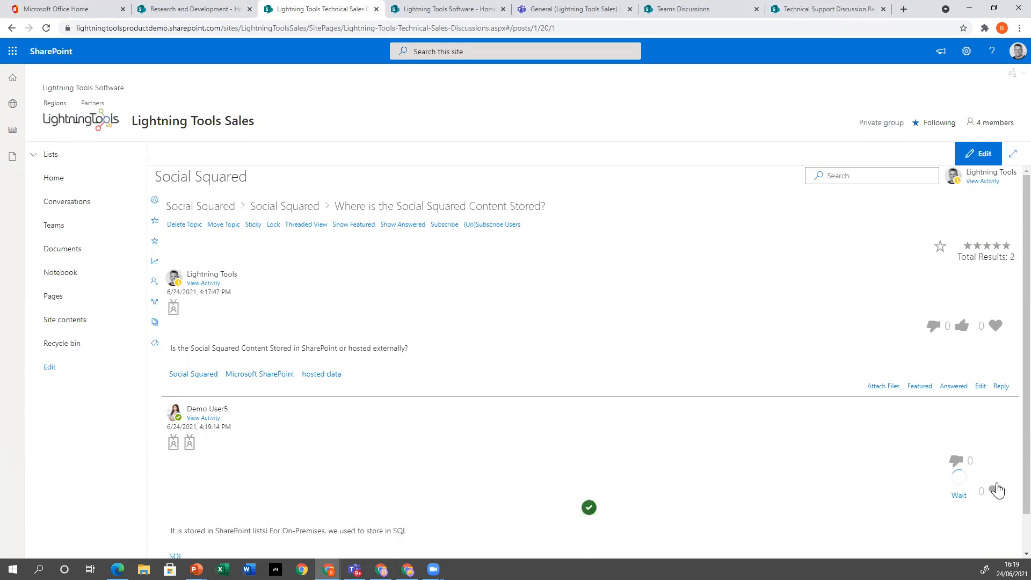
pyautogui.click(995, 464)
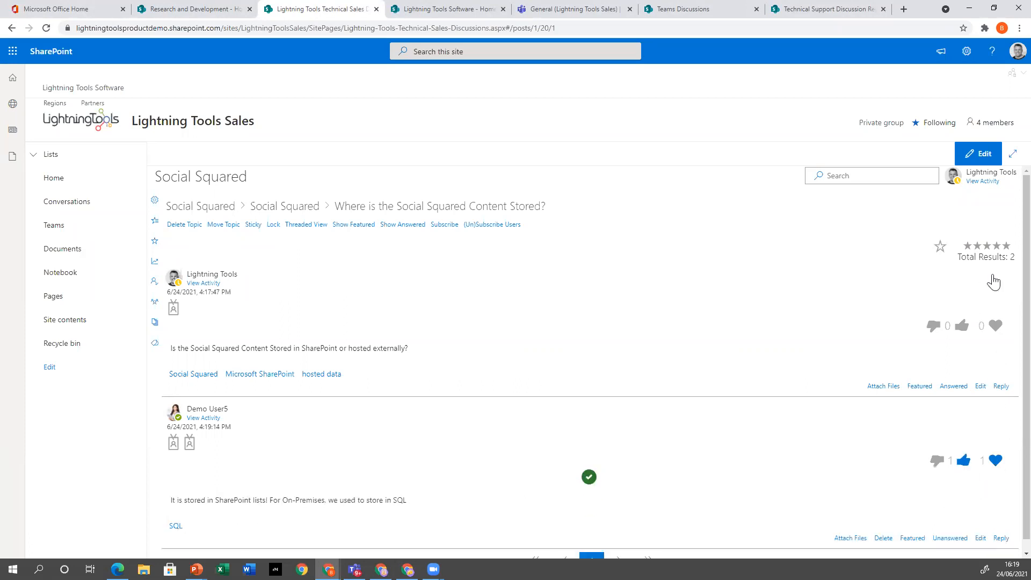
pyautogui.click(995, 252)
# Step: Check the rated topic's entry in the Social Squared topic list and reopen the topic to review its posts
pyautogui.click(304, 207)
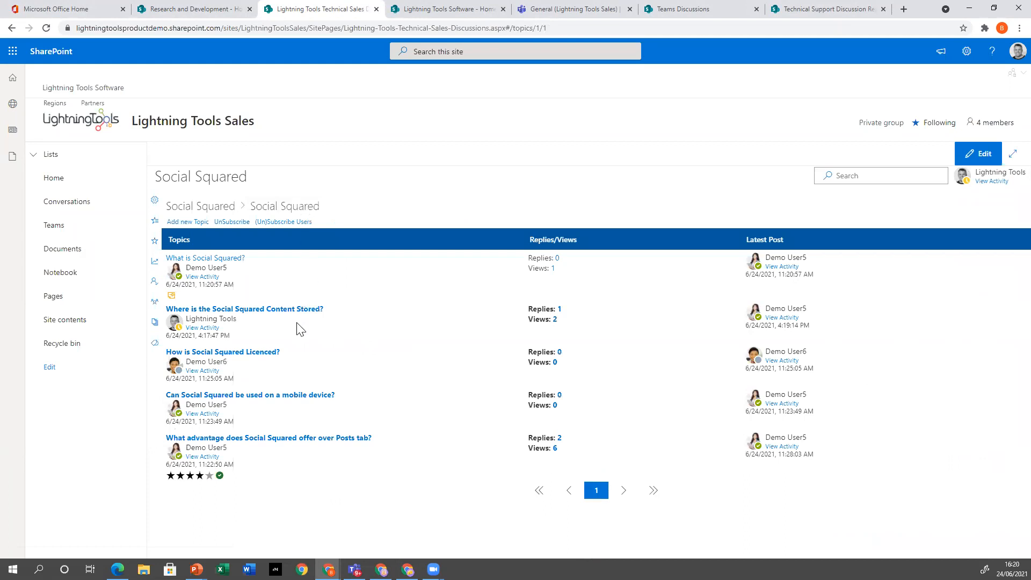
pyautogui.click(253, 308)
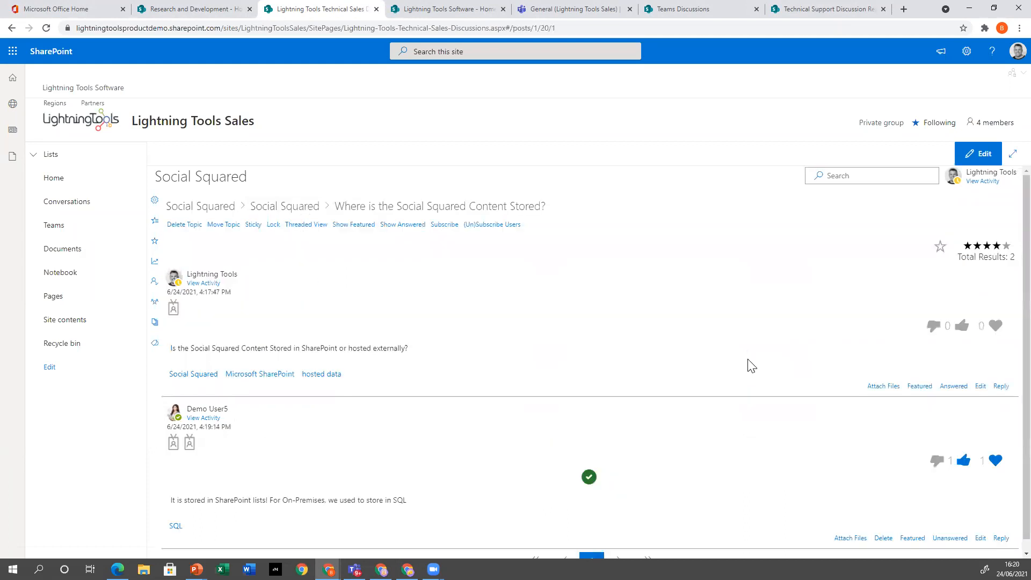
pyautogui.click(313, 211)
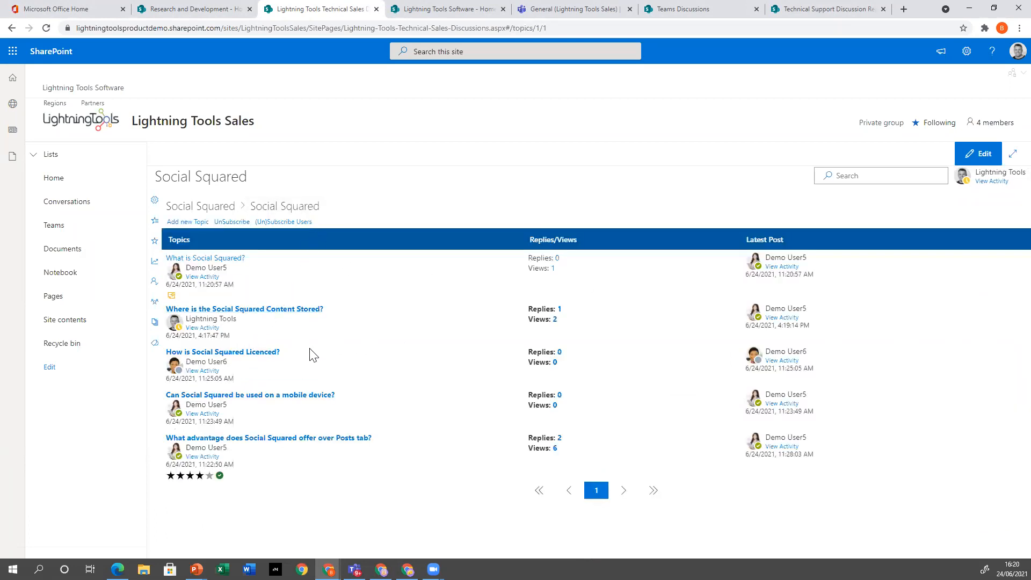
pyautogui.rightClick(358, 350)
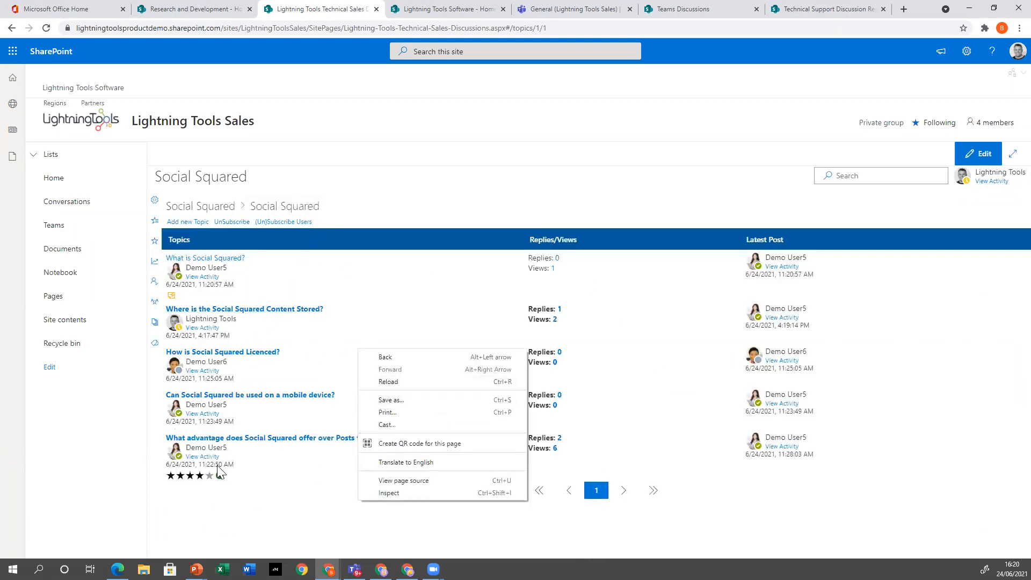
pyautogui.click(299, 320)
pyautogui.click(298, 311)
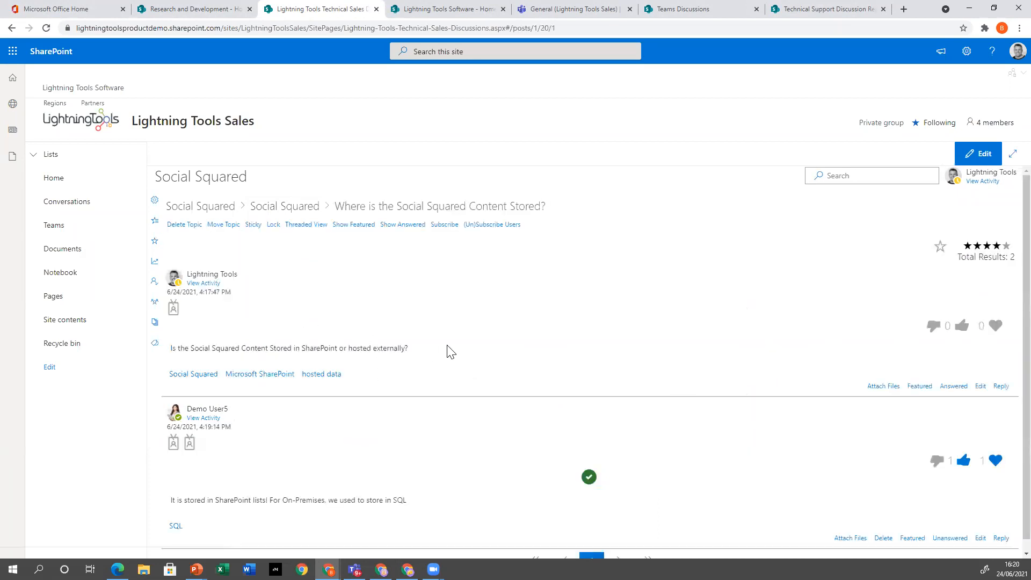
# Step: Show only the answered post in the topic, and return to the topic's full set of posts through the topic list
pyautogui.click(416, 224)
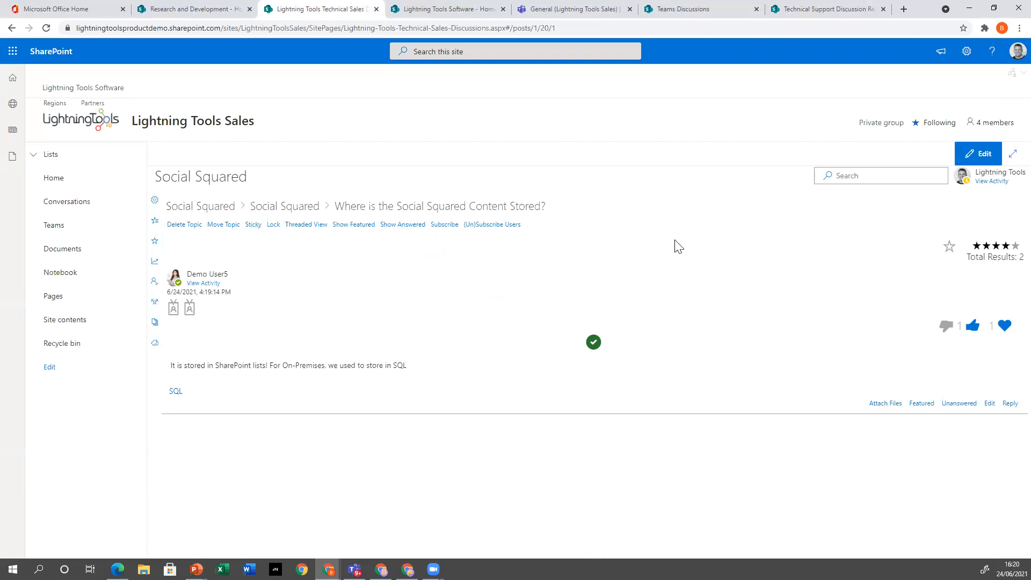
pyautogui.click(284, 215)
pyautogui.click(228, 311)
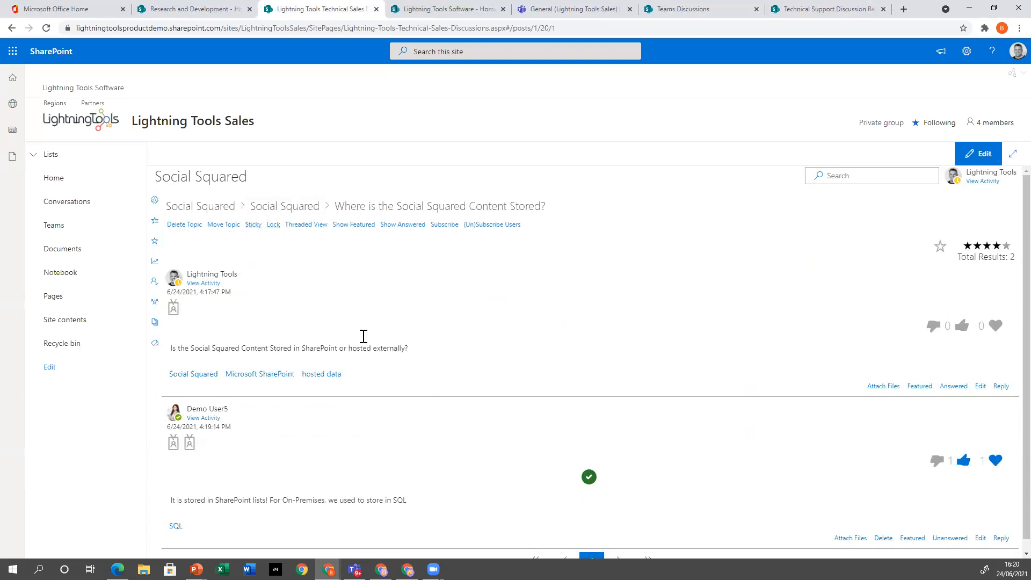
# Step: Lock the topic "Where is the Social Squared Content Stored?" and subscribe to it
pyautogui.click(275, 227)
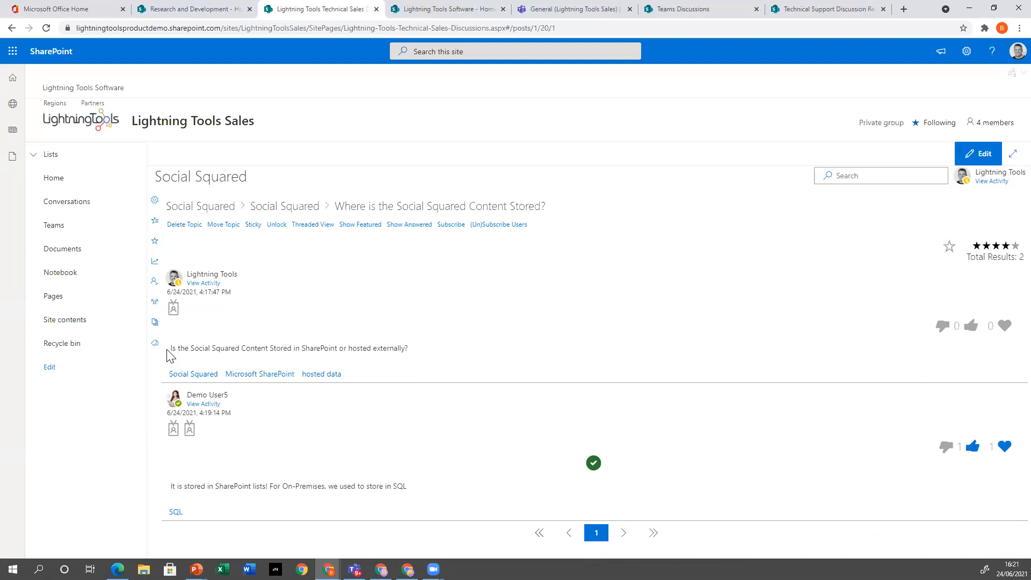
pyautogui.moveTo(167, 350); pyautogui.dragTo(416, 352)
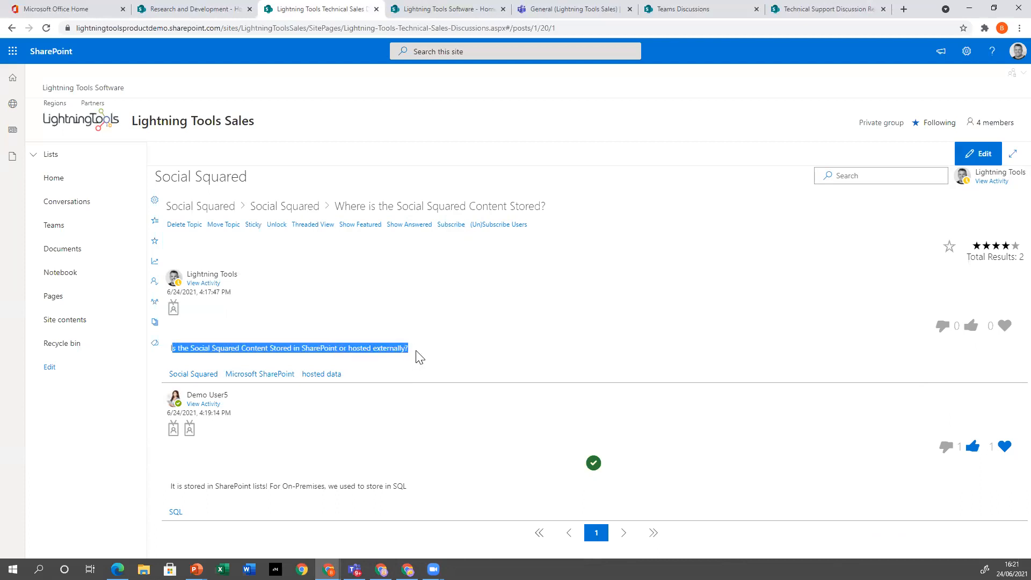
pyautogui.click(458, 225)
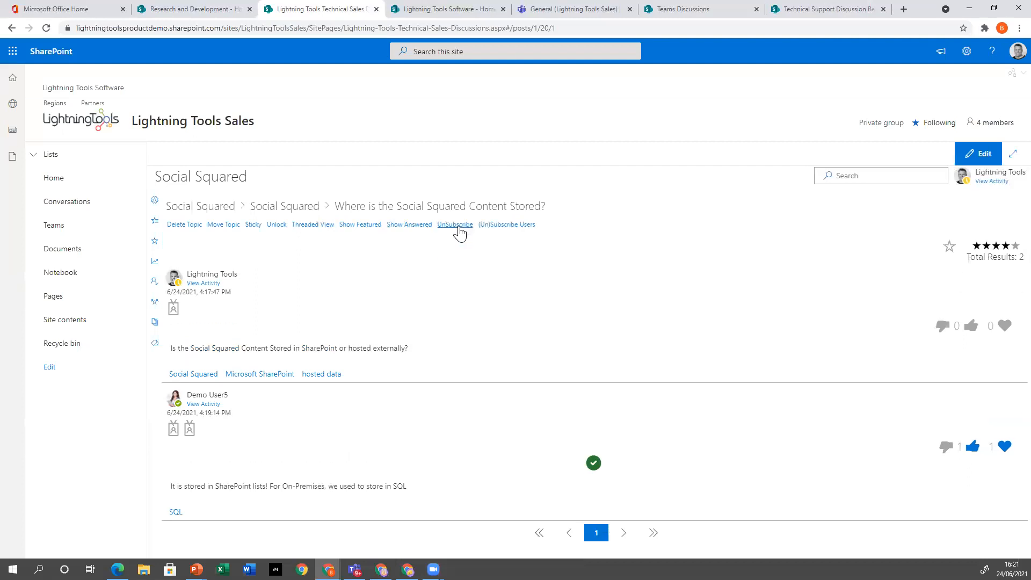
# Step: Review the options for subscribing site users and Microsoft 365 groups to the topic, and close them without changes
pyautogui.moveTo(566, 395)
pyautogui.click(503, 226)
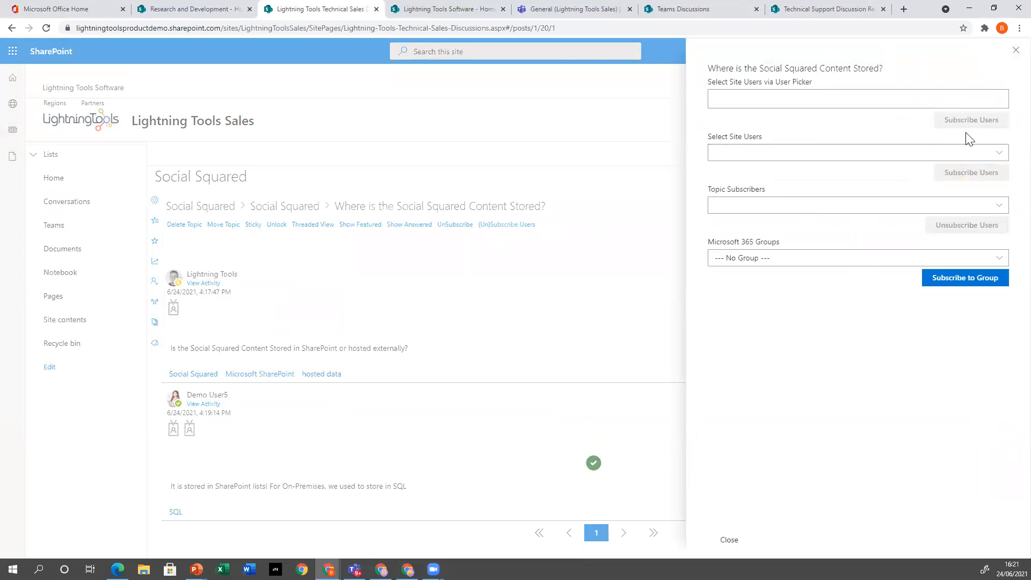
pyautogui.click(1015, 51)
pyautogui.moveTo(508, 277)
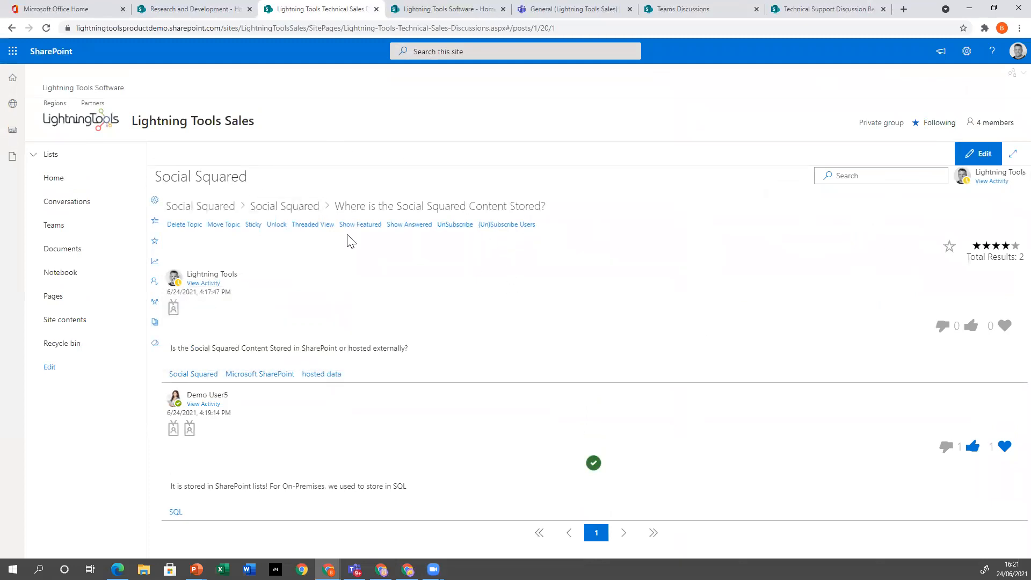
# Step: Check the locked topic in the topic list, go up to the forums overview and reopen the Social Squared forum
pyautogui.click(297, 208)
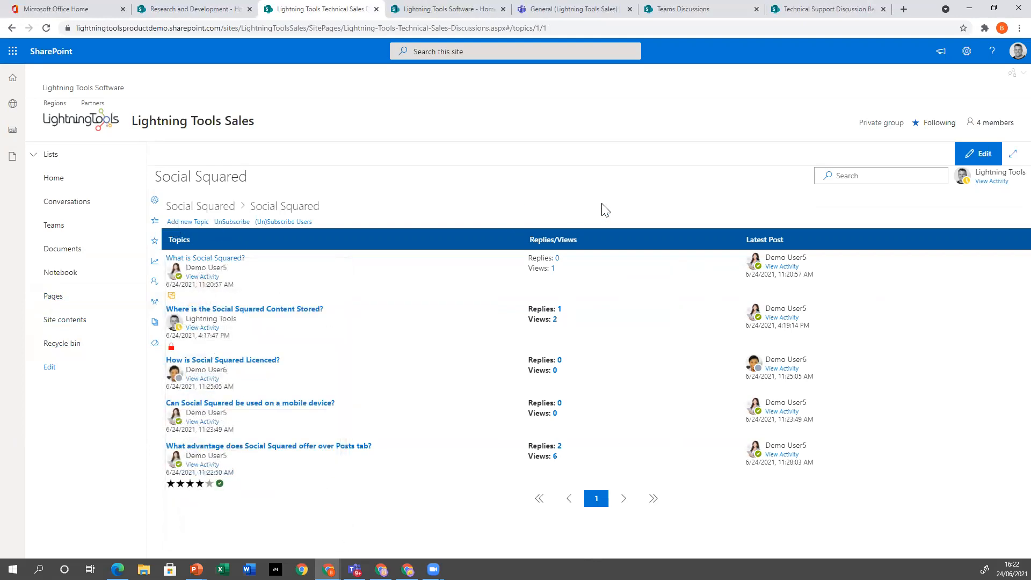
pyautogui.click(200, 207)
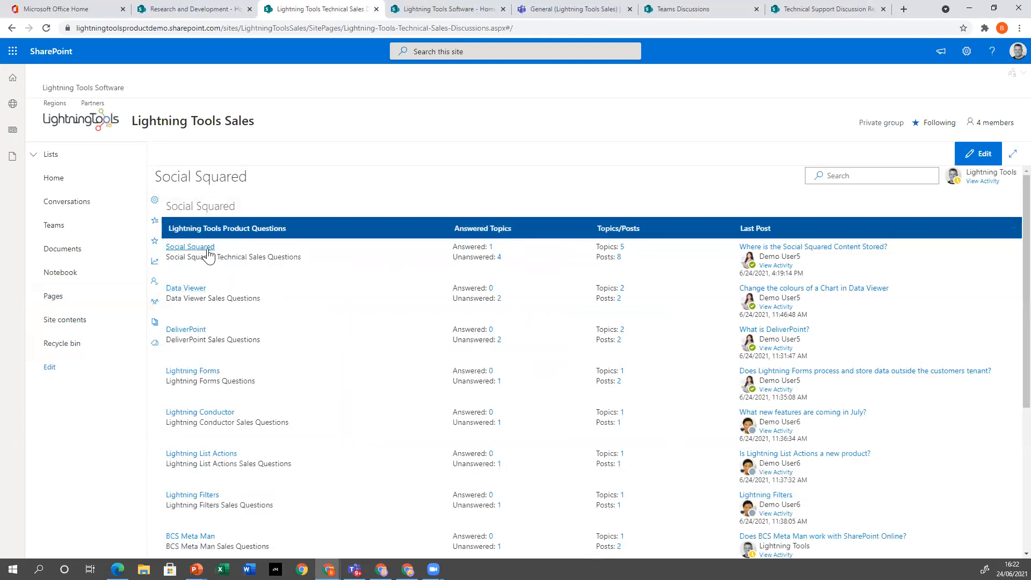
pyautogui.click(208, 250)
# Step: Examine the code block languages available in a blank new topic's message editor, and cancel the new topic
pyautogui.click(183, 225)
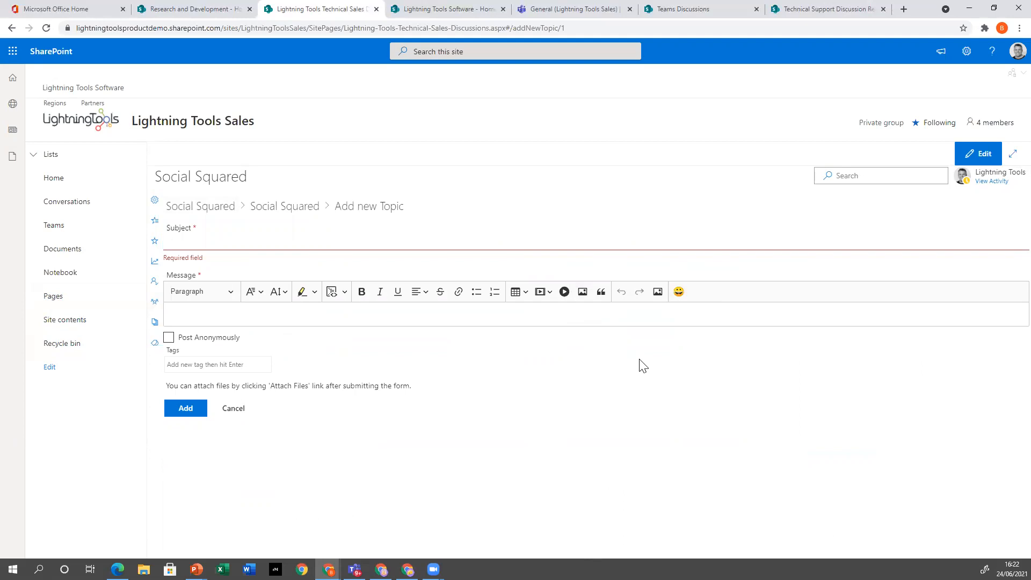
pyautogui.click(339, 293)
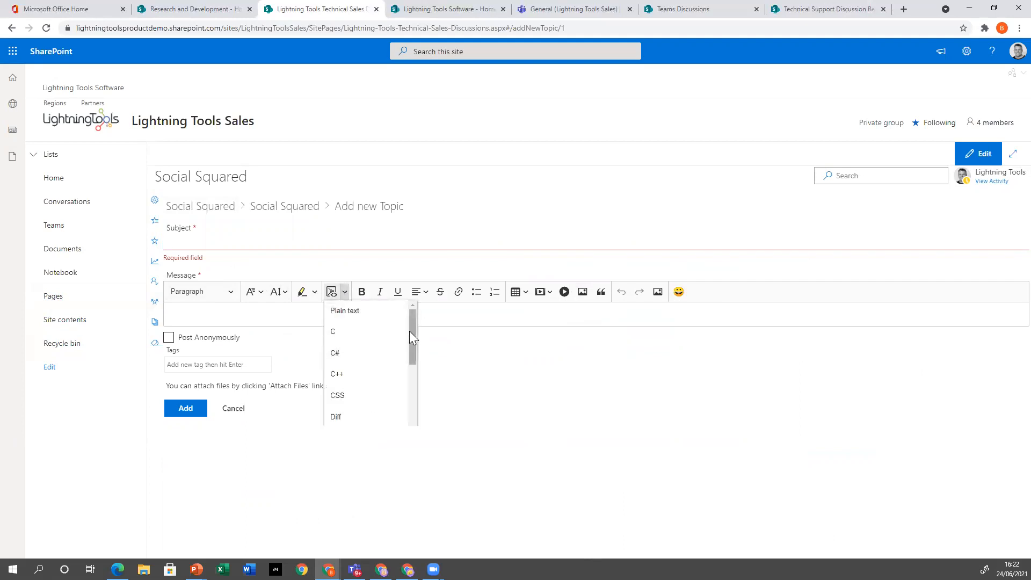
pyautogui.moveTo(409, 331); pyautogui.dragTo(408, 414)
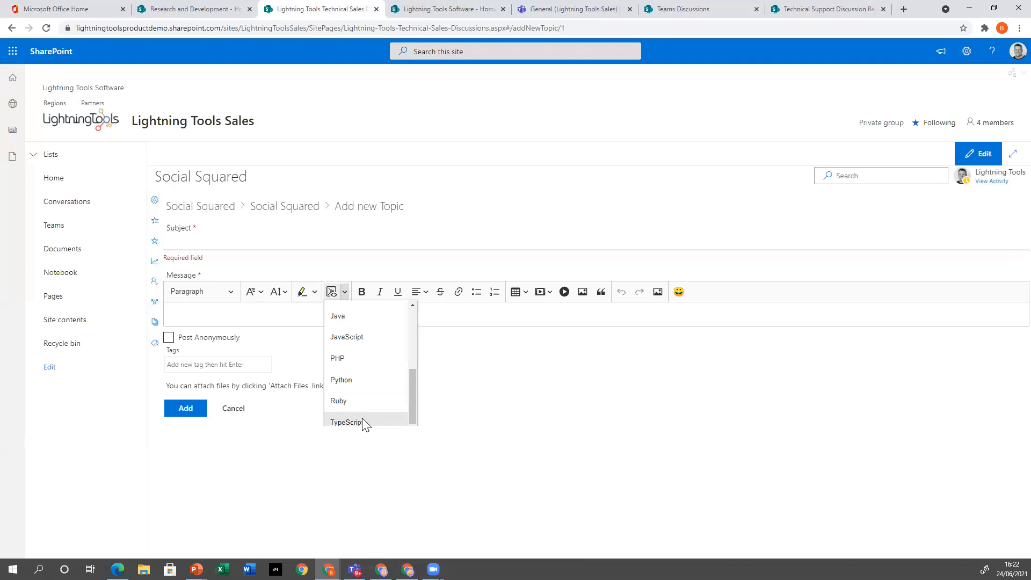
pyautogui.click(519, 408)
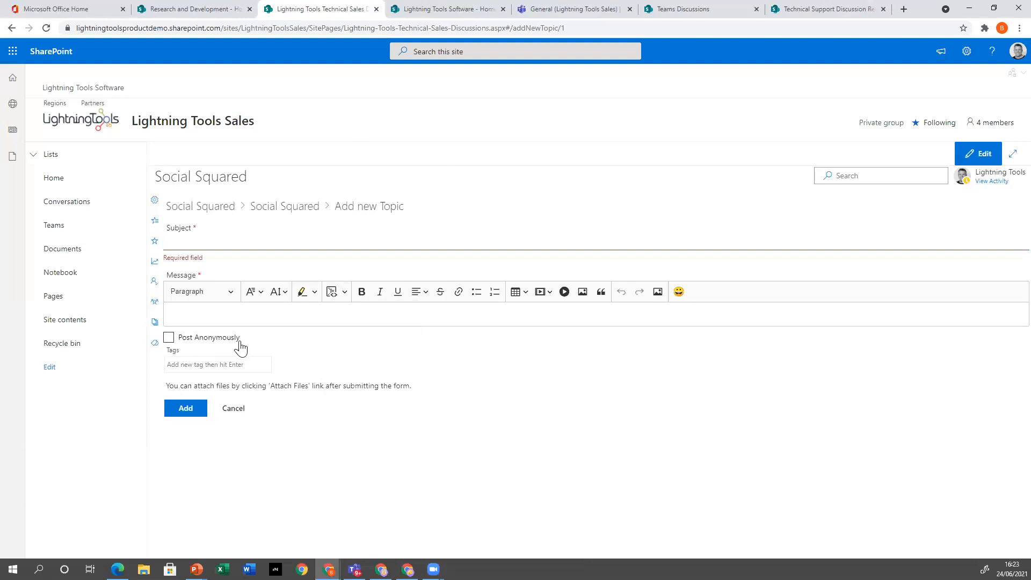
pyautogui.click(241, 413)
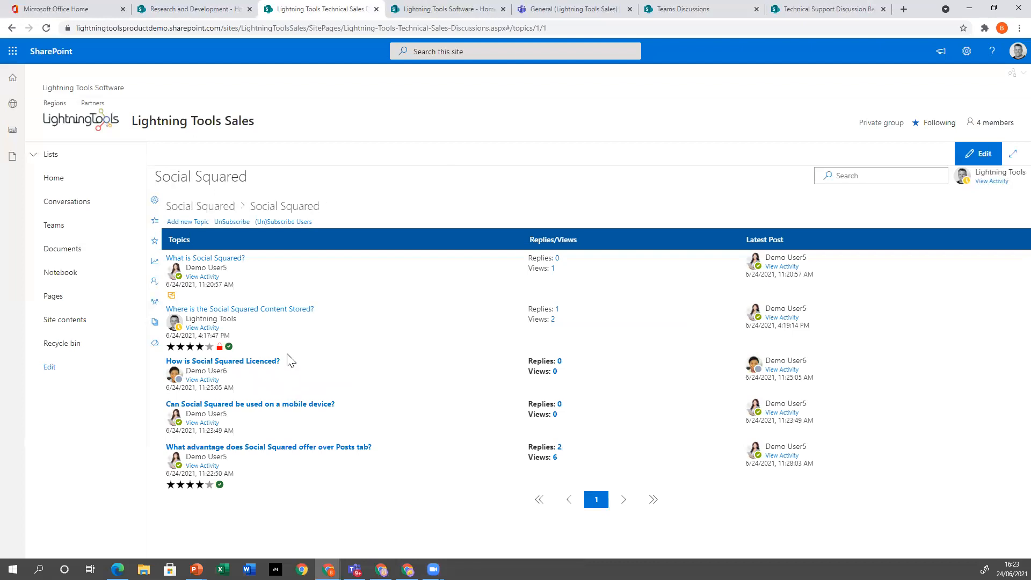
# Step: View the locked topic "Where is the Social Squared Content Stored?" and return to the Social Squared topic list
pyautogui.click(285, 310)
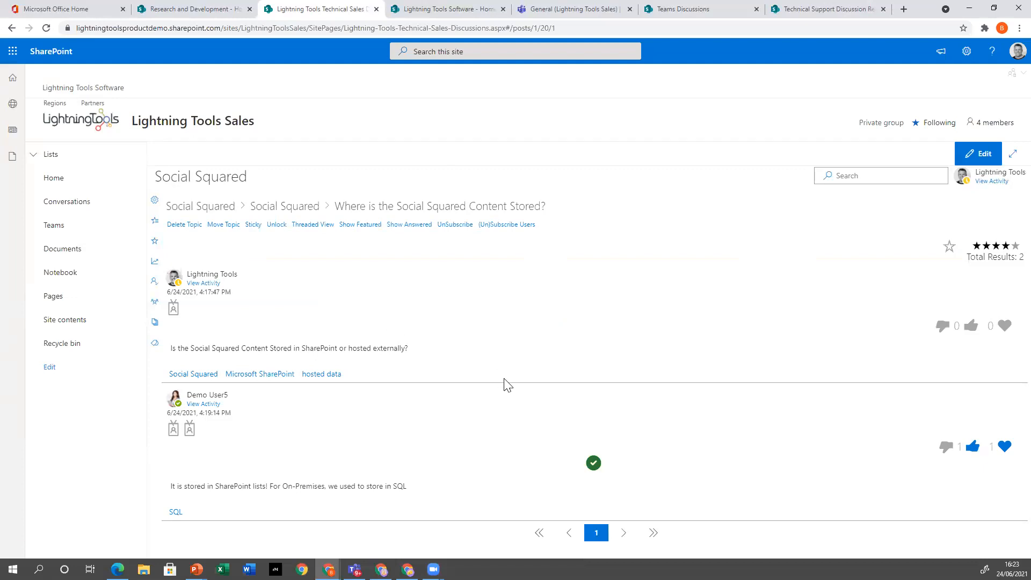
pyautogui.click(285, 207)
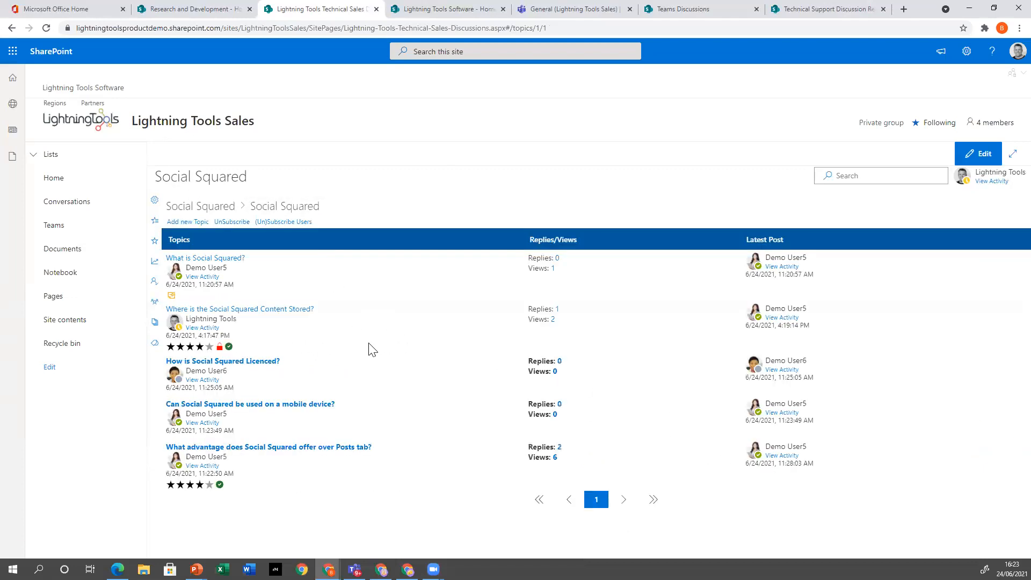
# Step: Open the topic "How is Social Squared Licenced?" and post the reply "Yes!" anonymously
pyautogui.click(277, 363)
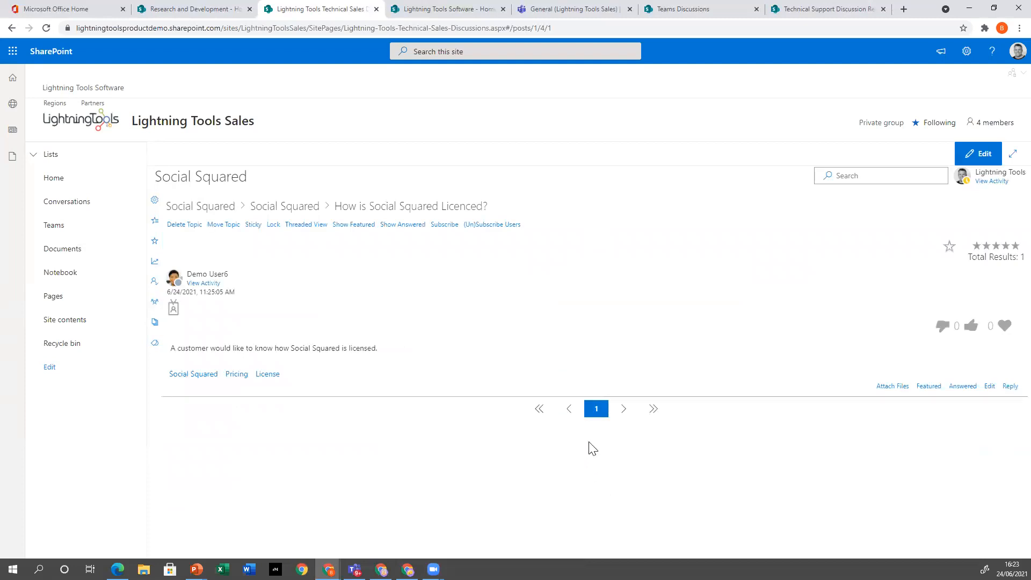
pyautogui.click(1009, 387)
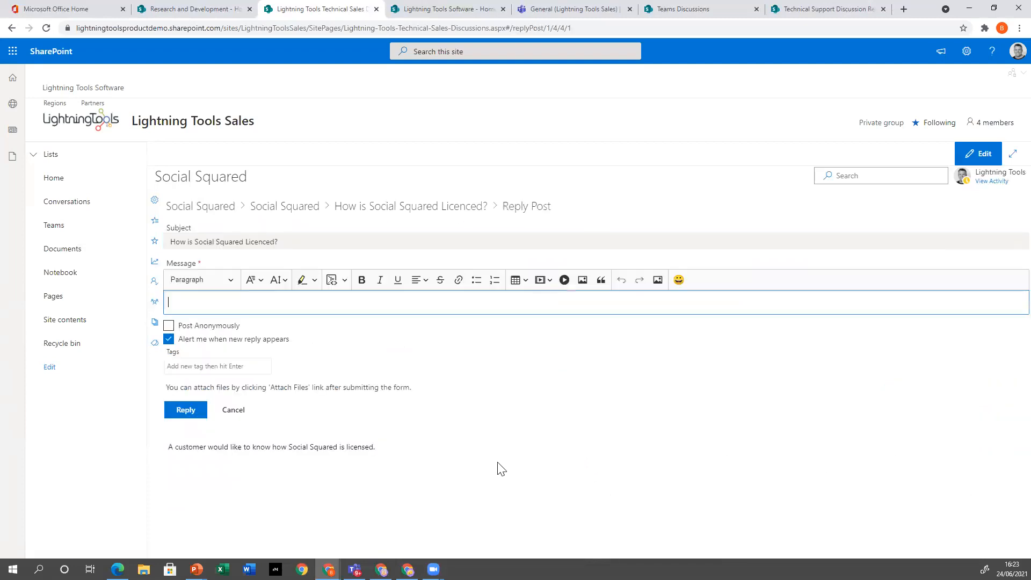
pyautogui.click(168, 325)
pyautogui.click(275, 308)
pyautogui.write('Yes!')
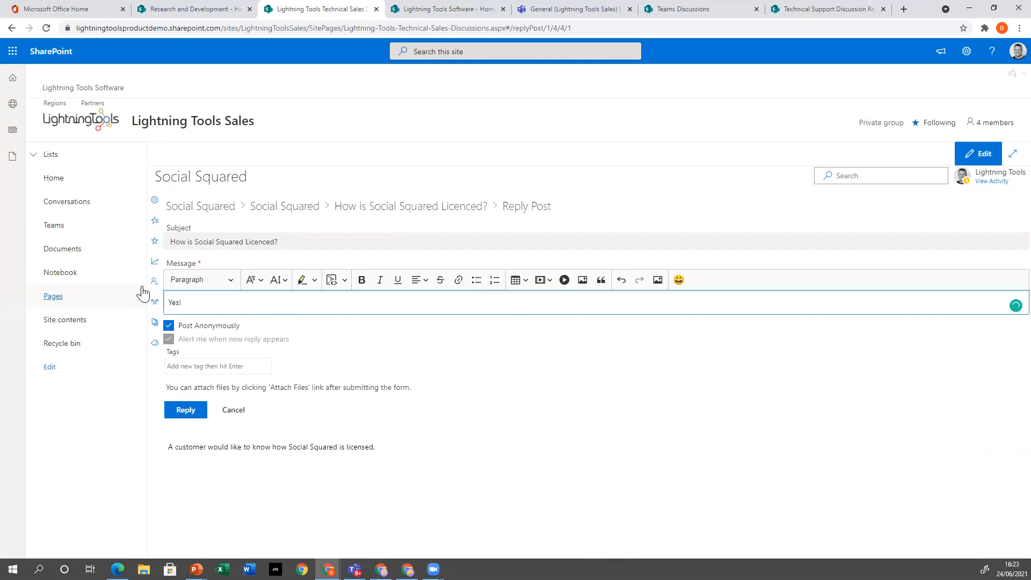
pyautogui.click(189, 411)
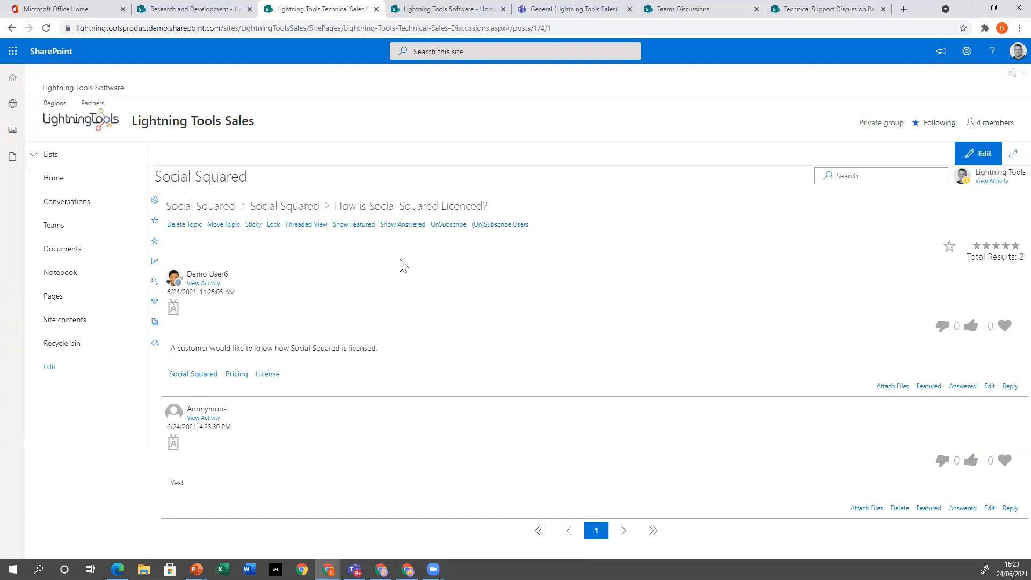
# Step: Go up to the forums overview, search the discussions for "Lightning Conductor" and look through the matching posts
pyautogui.click(305, 208)
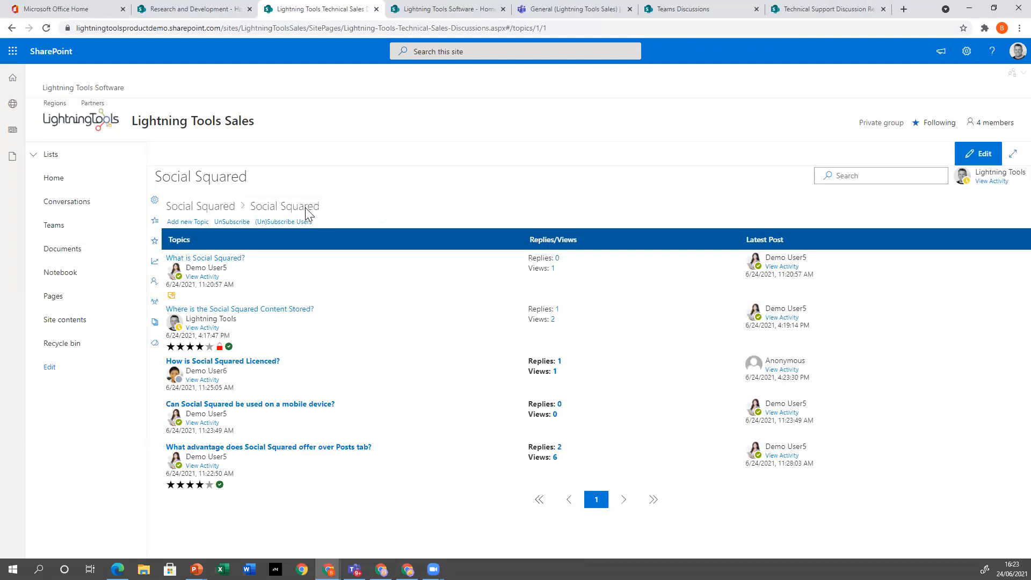
pyautogui.click(203, 208)
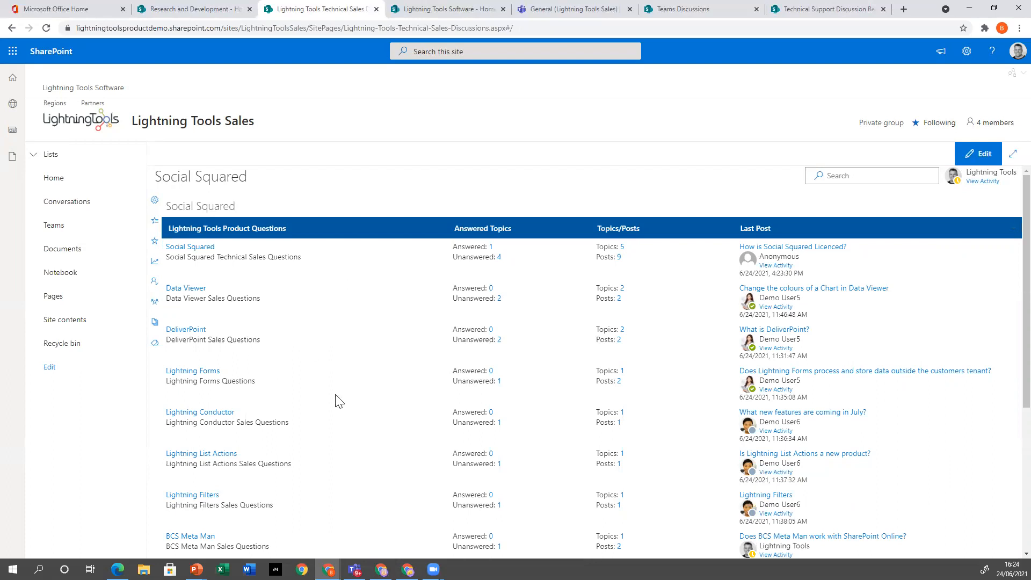
pyautogui.click(862, 178)
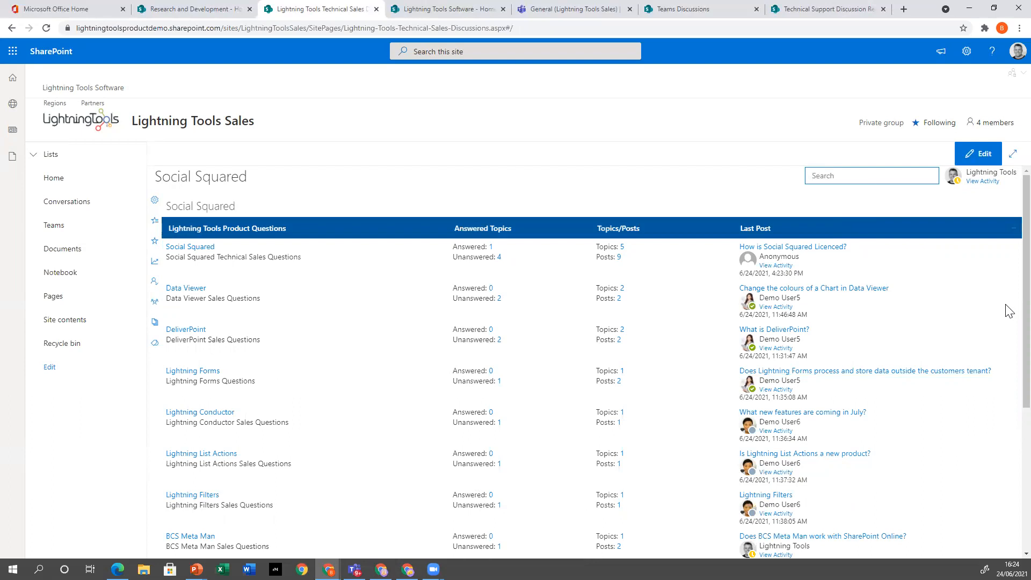
pyautogui.write('Lightning Conductor')
pyautogui.press('Return')
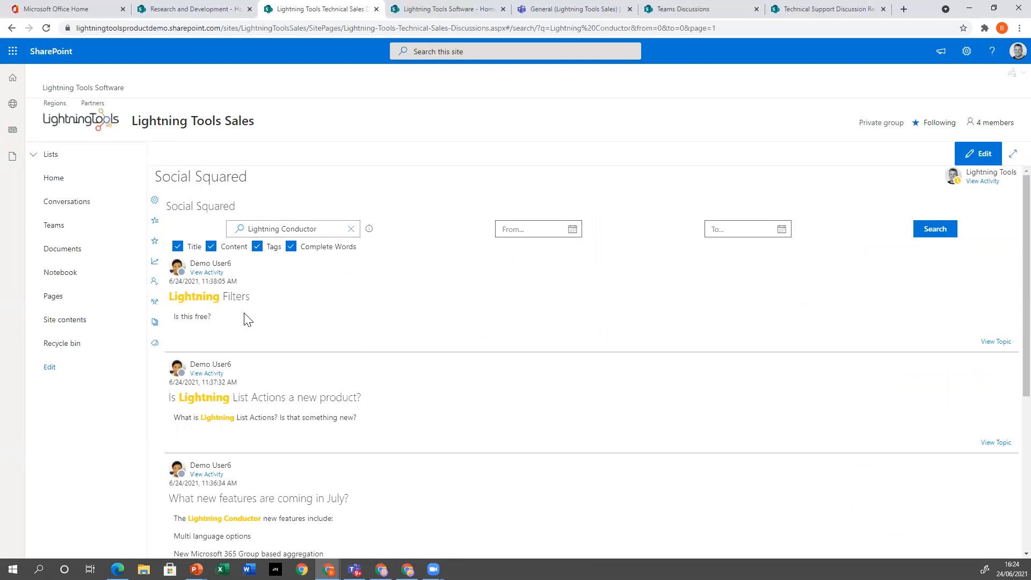
pyautogui.scroll(-3, 374, 466)
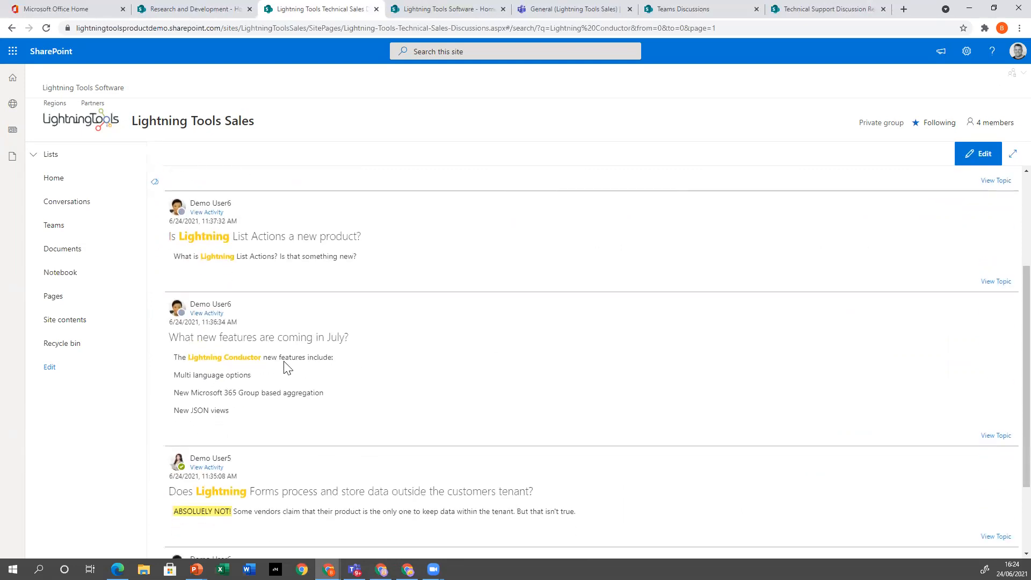
pyautogui.scroll(3, 365, 467)
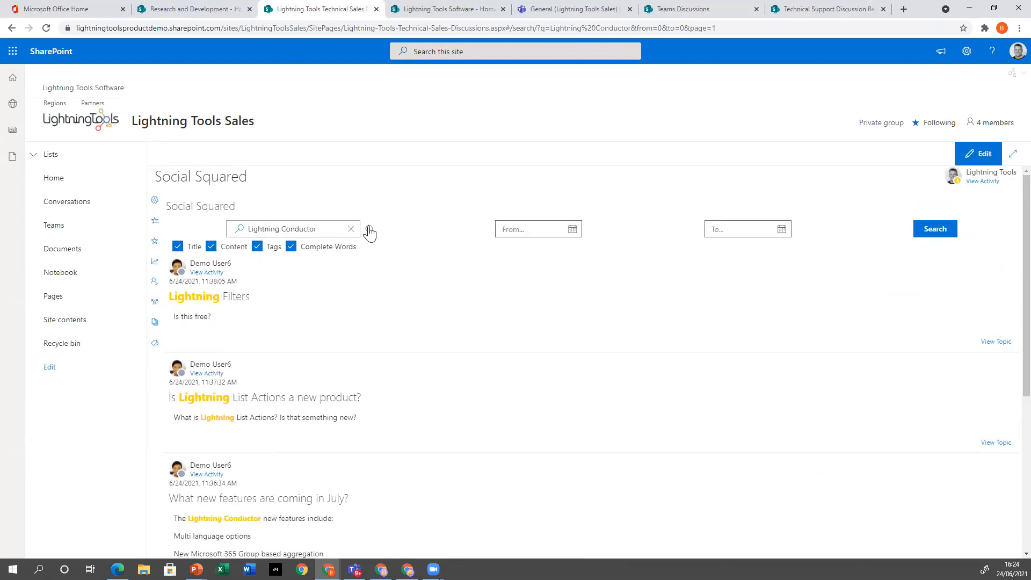
# Step: Check the search syntax hint and search for the exact phrase with "Lightning+Conductor"
pyautogui.moveTo(369, 233)
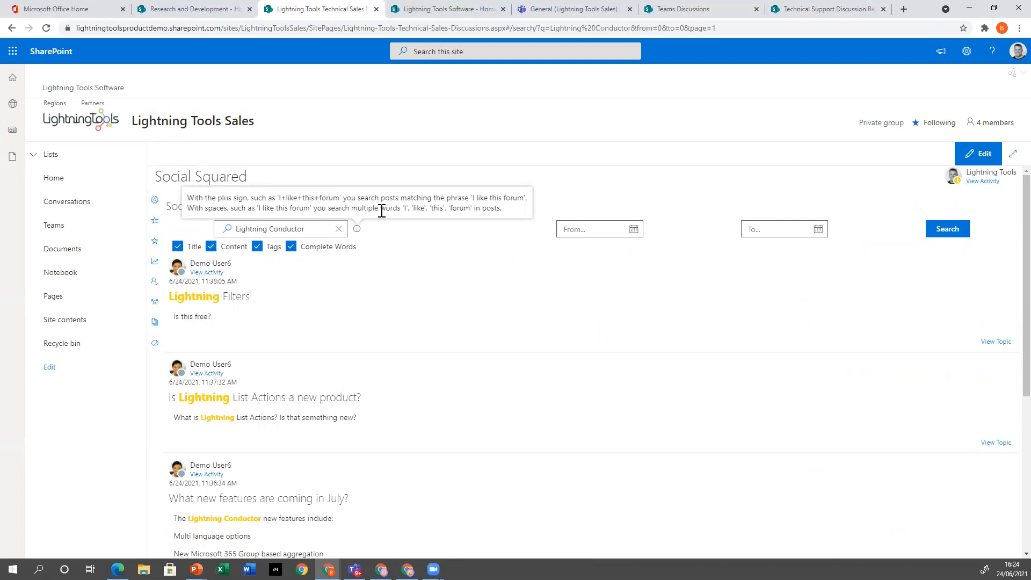
pyautogui.click(268, 229)
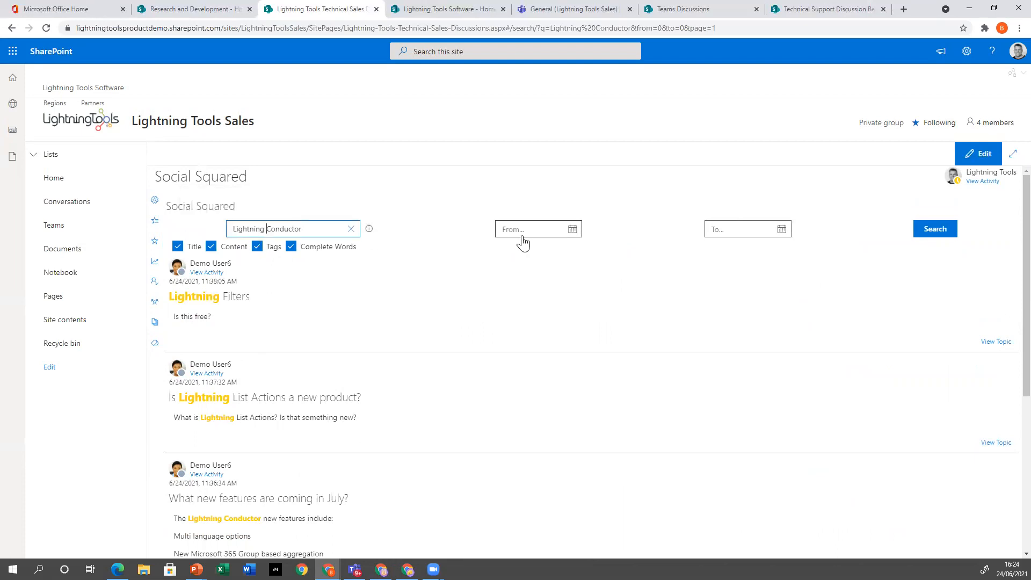
pyautogui.press('BackSpace')
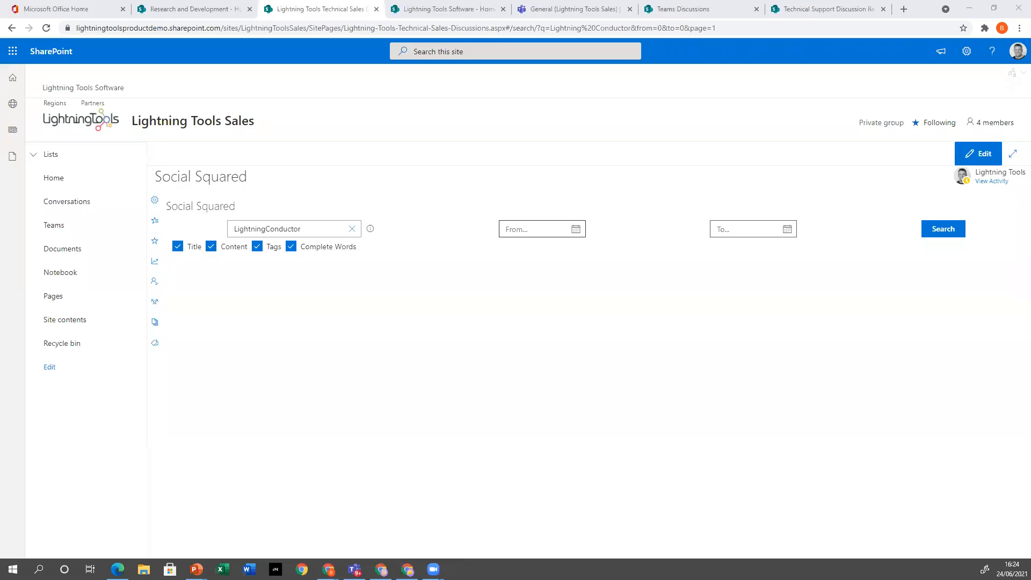
pyautogui.write('+')
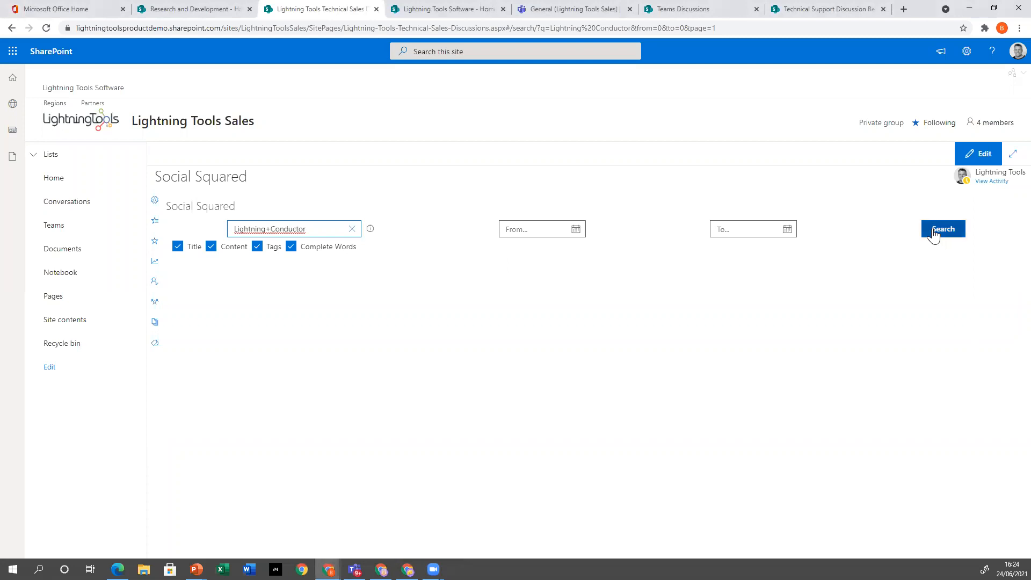
pyautogui.click(934, 234)
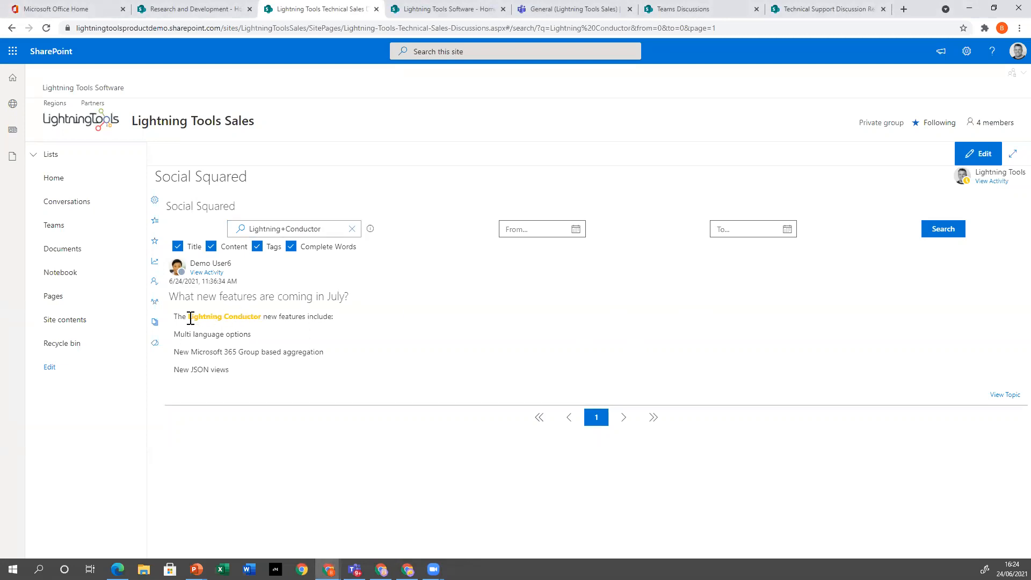
pyautogui.moveTo(188, 317); pyautogui.dragTo(262, 317)
# Step: Open the found topic "What new features are coming in July?", give its post a heart and rate the topic four stars
pyautogui.click(1003, 395)
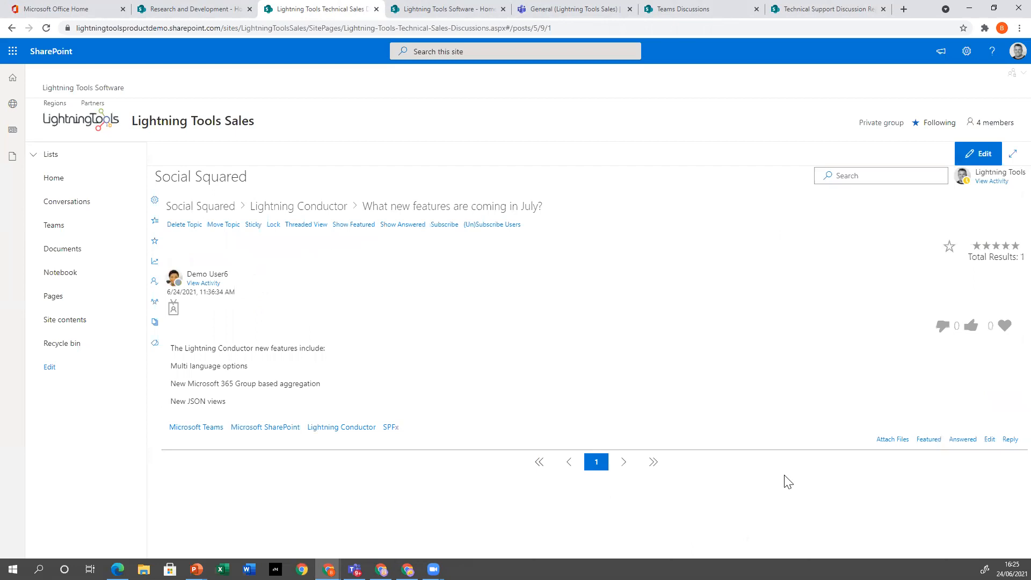
pyautogui.moveTo(196, 569)
pyautogui.click(1004, 326)
pyautogui.click(1005, 246)
# Step: Return to the forums overview and use the tag cloud to list the topics tagged Microsoft SharePoint
pyautogui.click(310, 206)
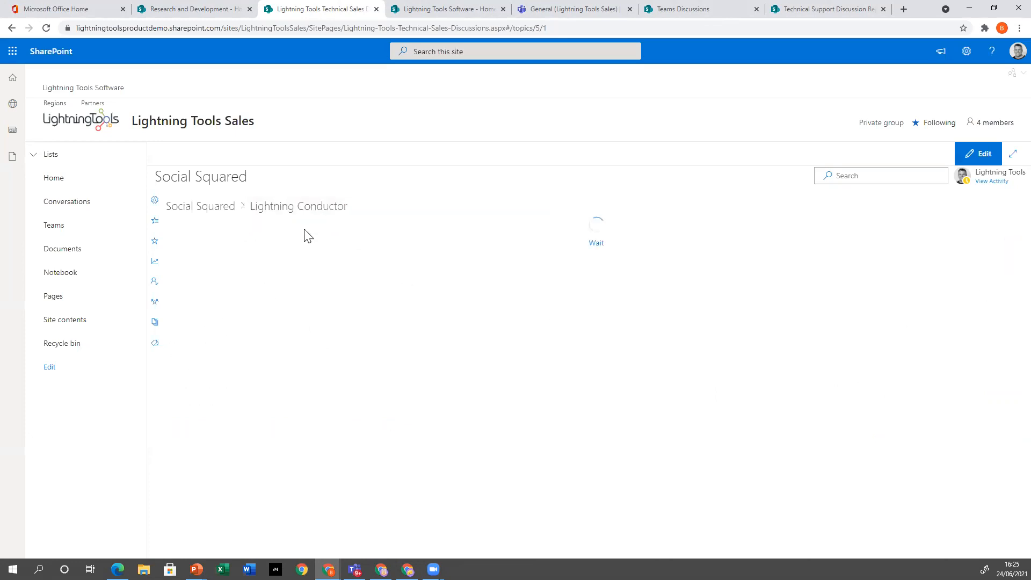
pyautogui.click(221, 207)
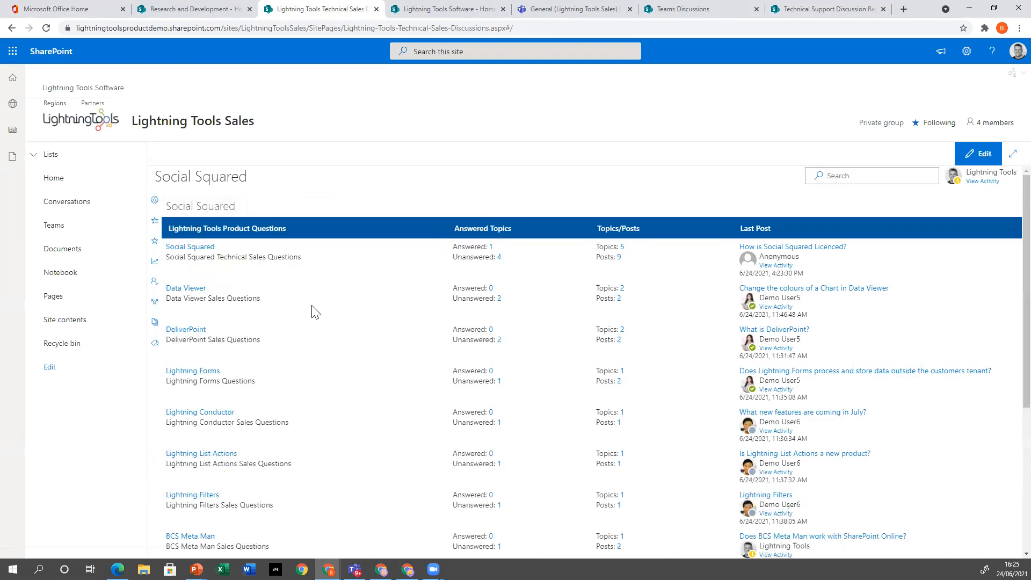
pyautogui.click(156, 343)
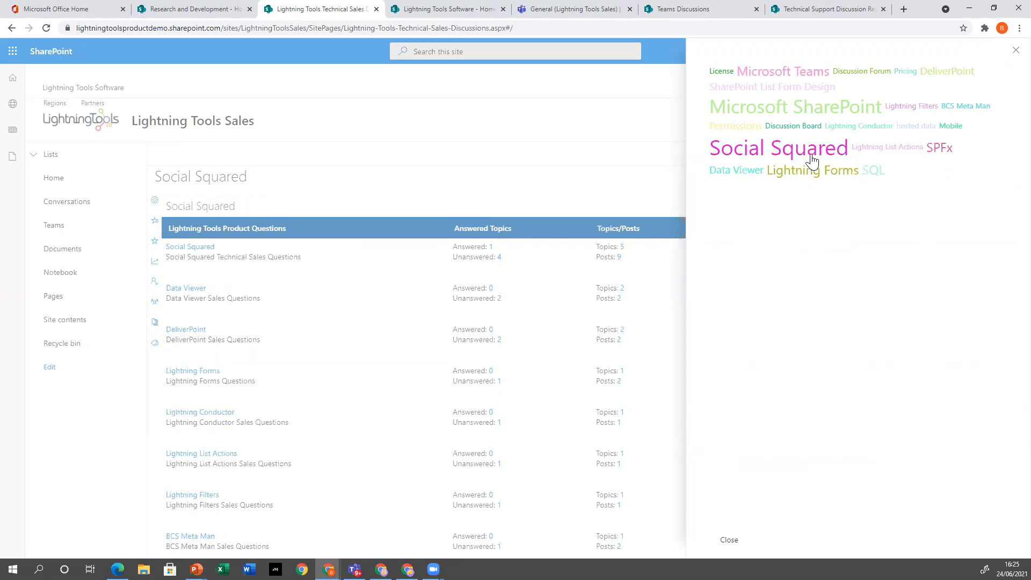
pyautogui.click(812, 119)
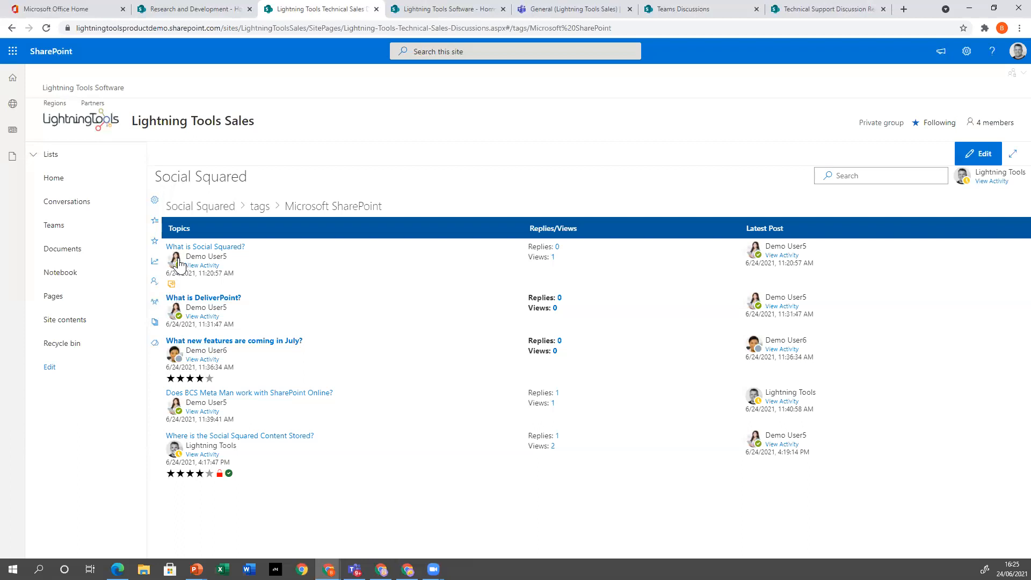
pyautogui.moveTo(183, 270)
pyautogui.moveTo(754, 250)
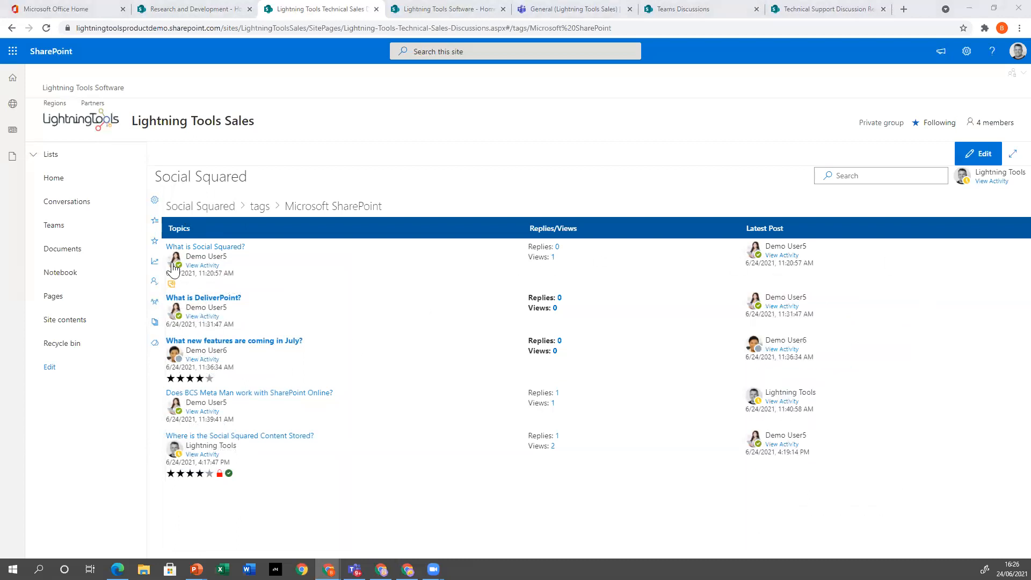
pyautogui.moveTo(173, 263)
# Step: View the activity of the author of "What is Social Squared?", follow that user and close the profile details
pyautogui.click(202, 266)
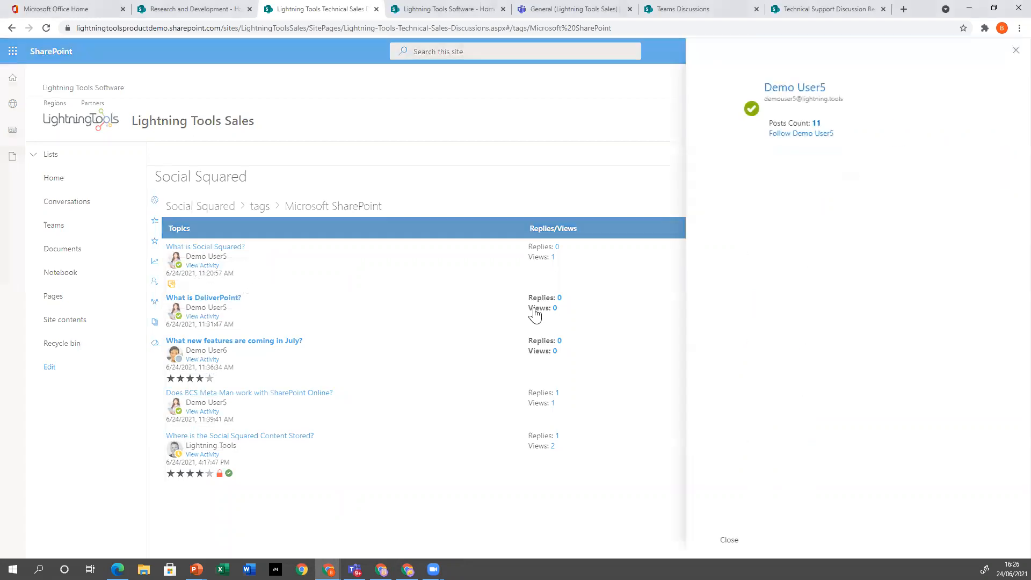
pyautogui.click(798, 134)
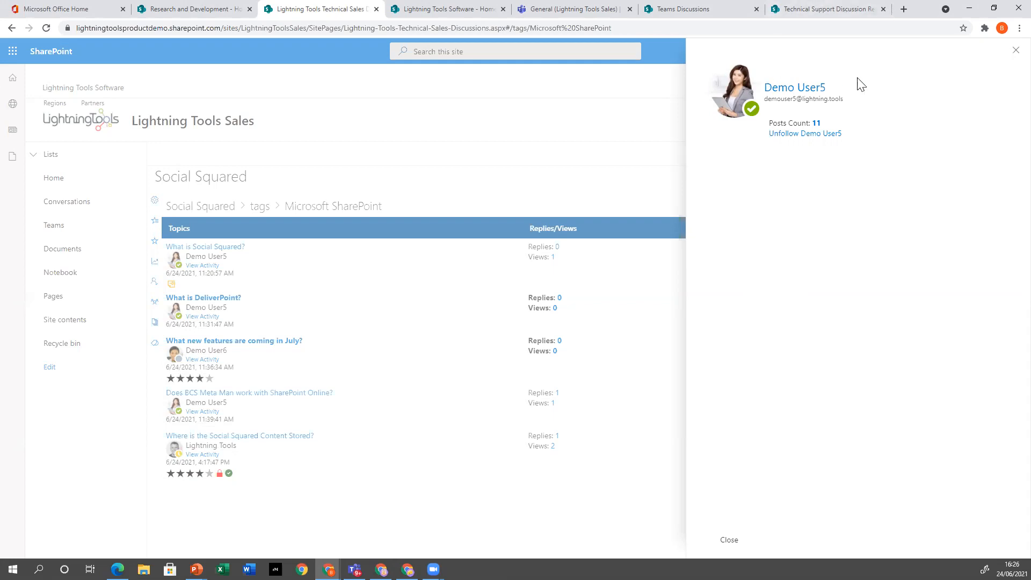
pyautogui.click(1015, 51)
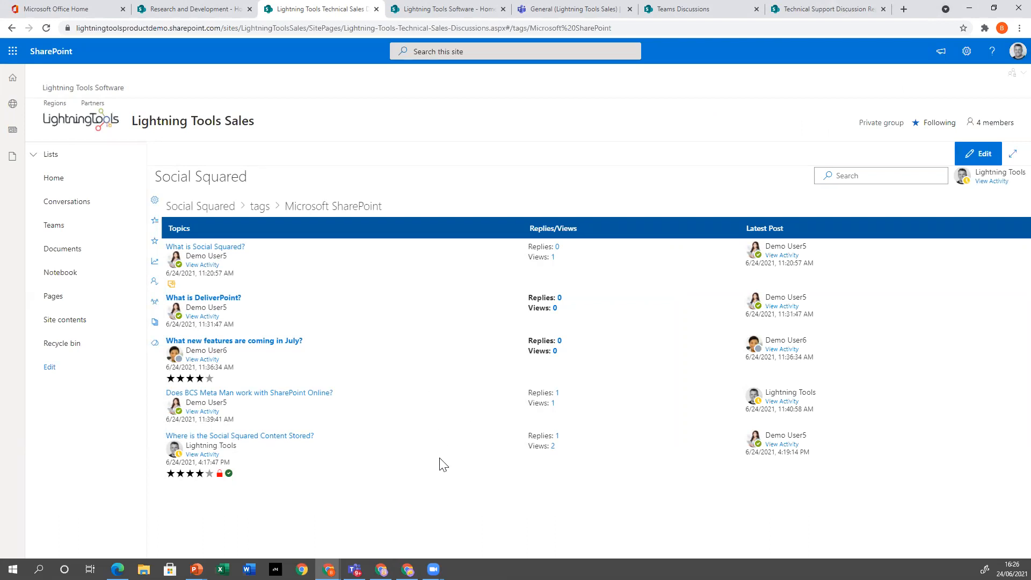
# Step: Open the users' posts page and list the posts written by the followed demo user
pyautogui.click(154, 325)
pyautogui.click(275, 246)
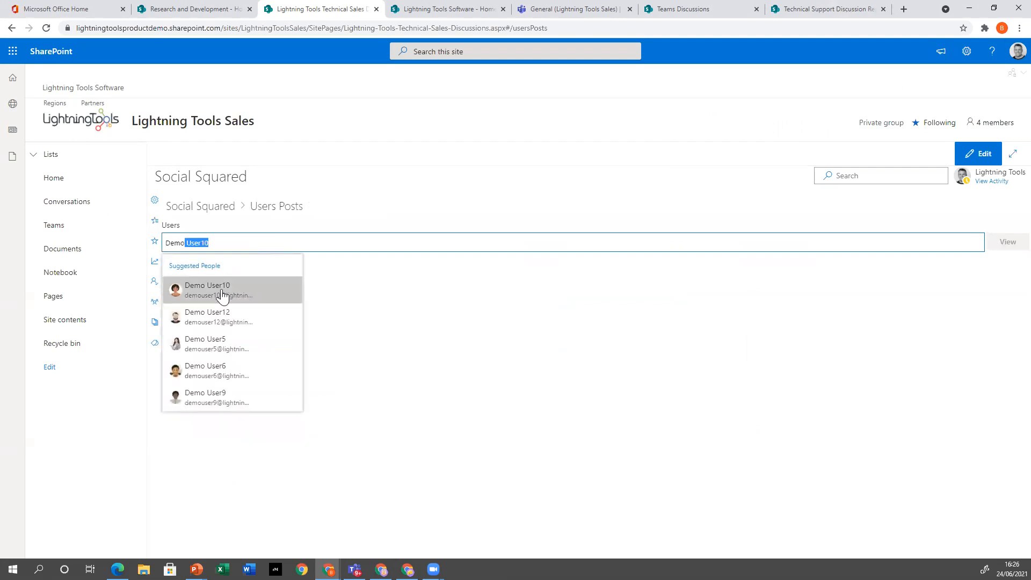
pyautogui.click(222, 294)
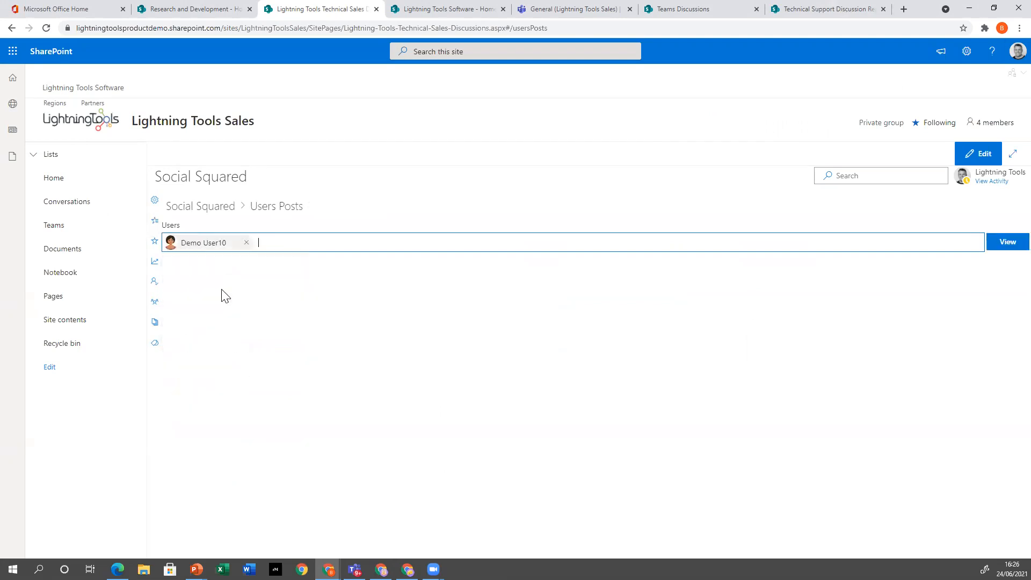
pyautogui.click(246, 242)
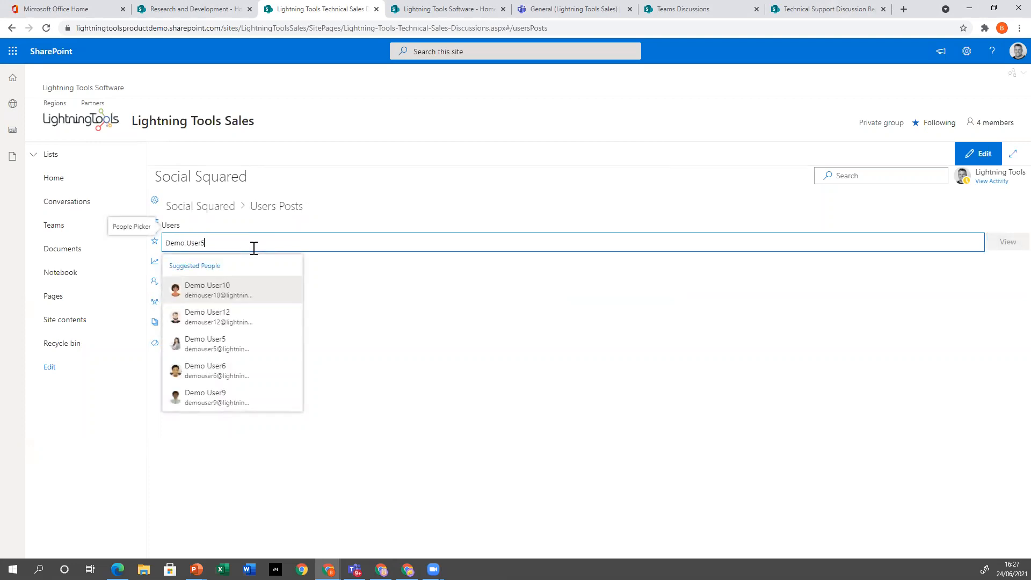
pyautogui.click(215, 293)
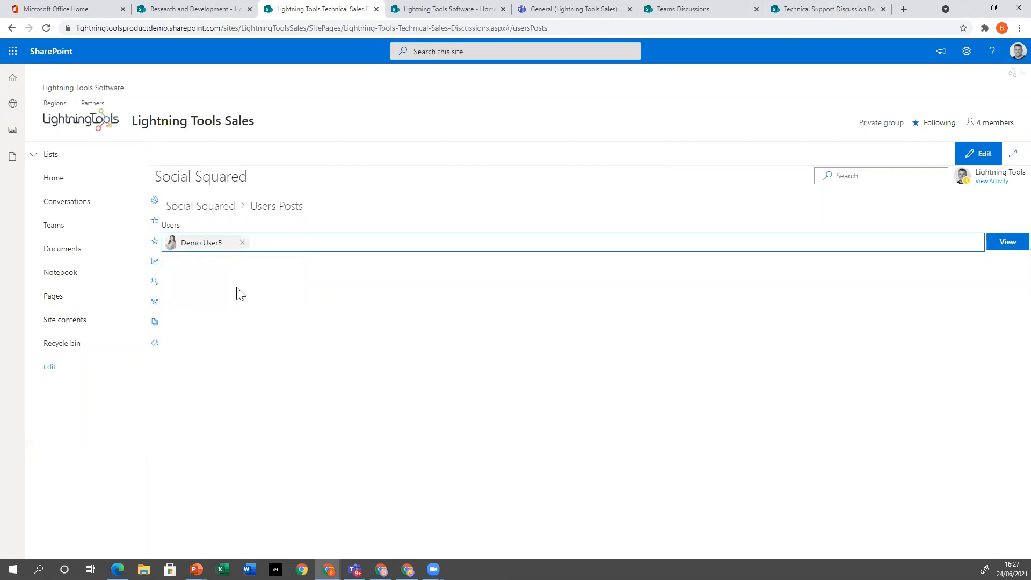
pyautogui.click(994, 243)
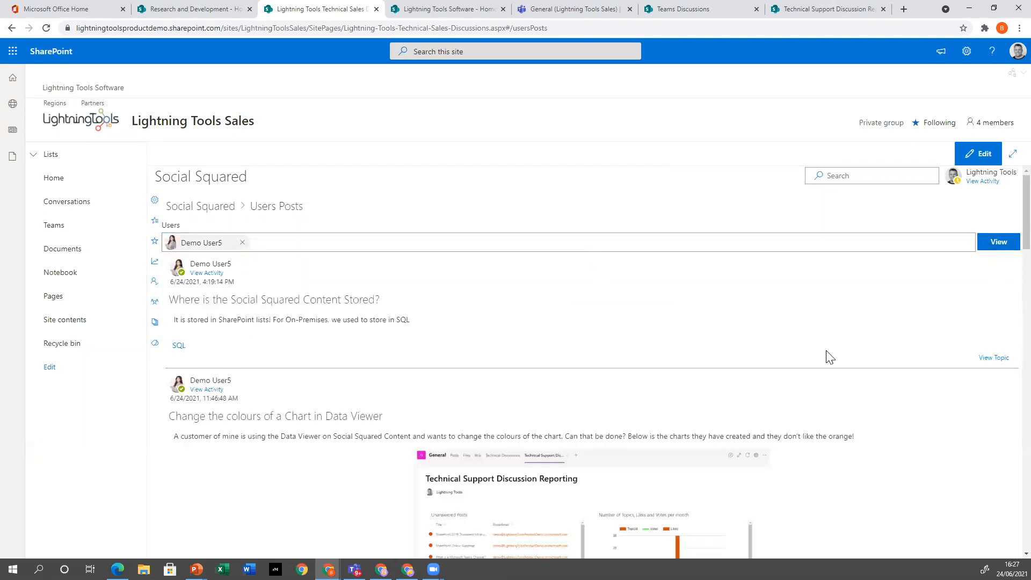
# Step: Read through the demo user's listed posts and open the list of active users
pyautogui.scroll(-2, 330, 317)
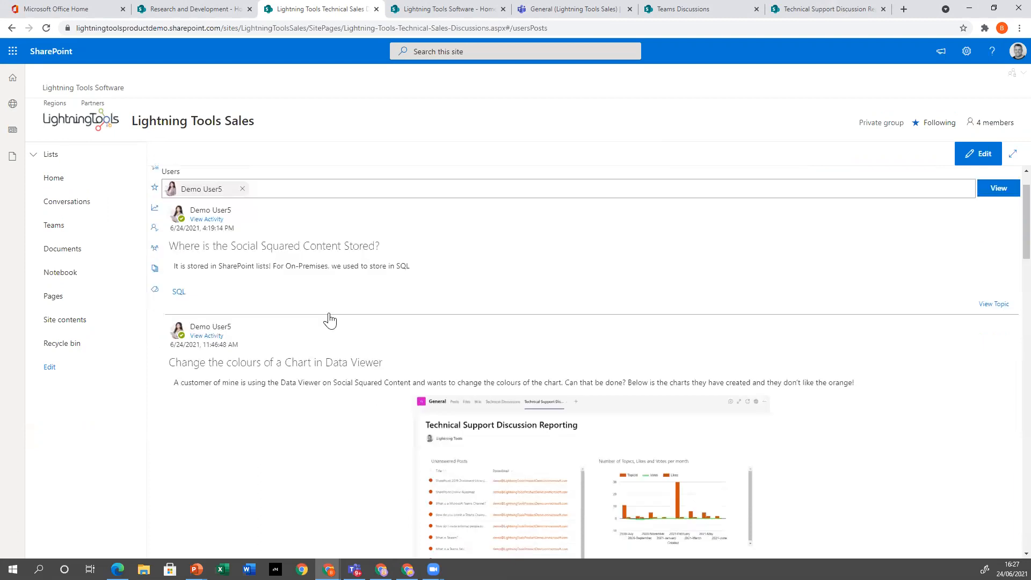
pyautogui.scroll(-10, 465, 268)
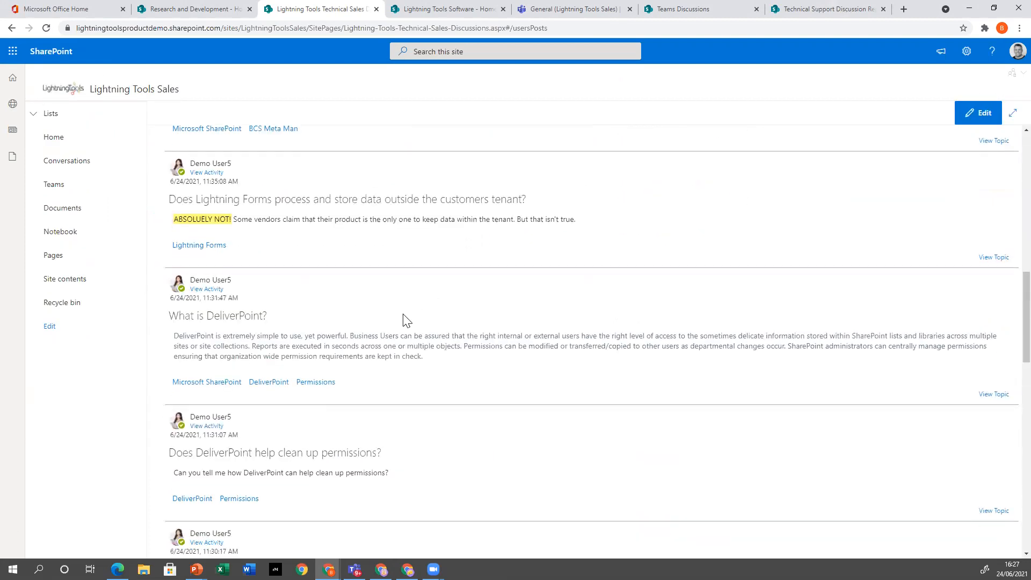
pyautogui.scroll(-6, 405, 319)
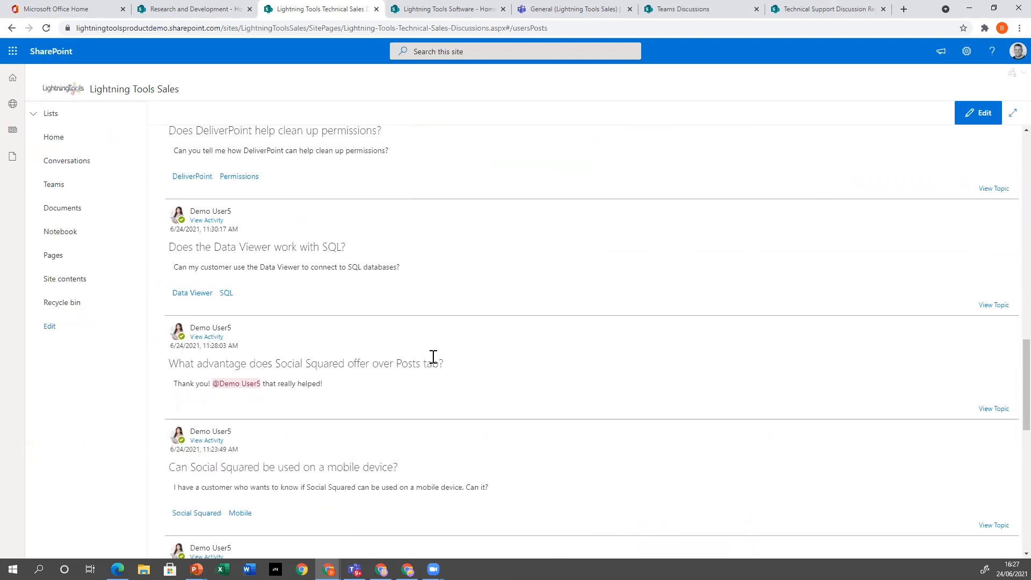
pyautogui.scroll(15, 438, 357)
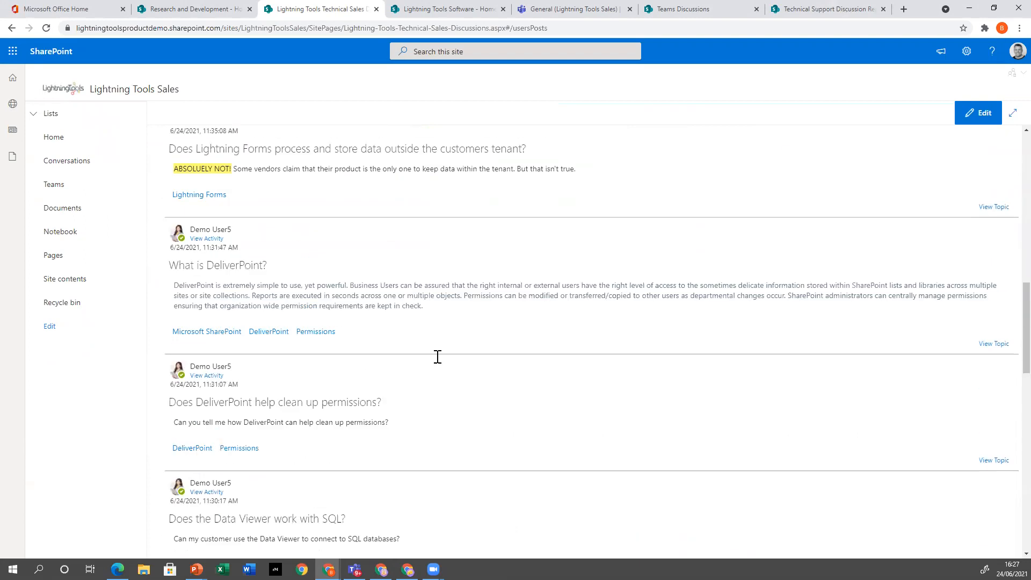
pyautogui.scroll(4, 333, 374)
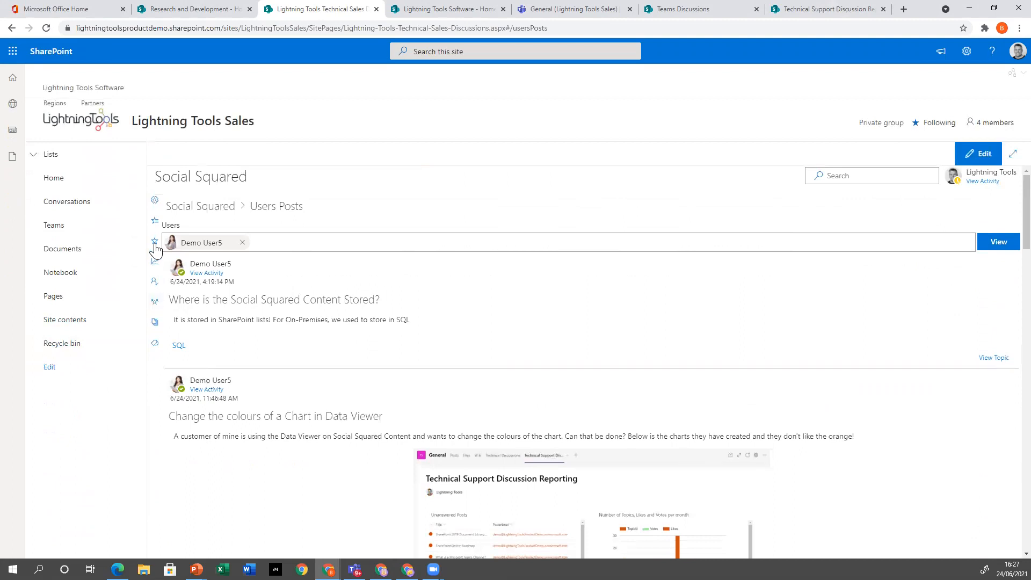
pyautogui.click(155, 302)
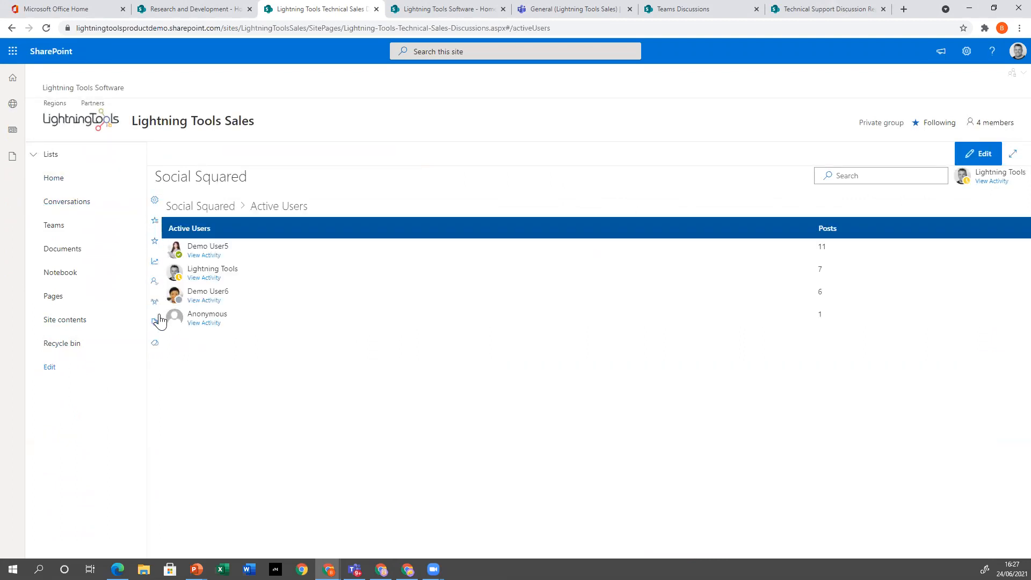
# Step: Look through the following and followers list, the recent activities and the popular topics, and return to the forums overview
pyautogui.click(156, 285)
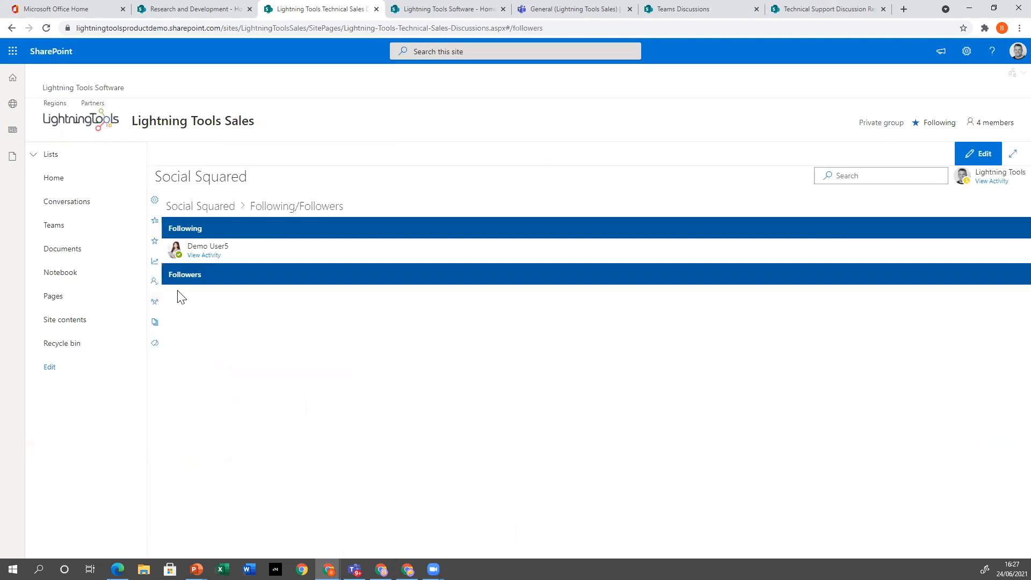
pyautogui.click(154, 262)
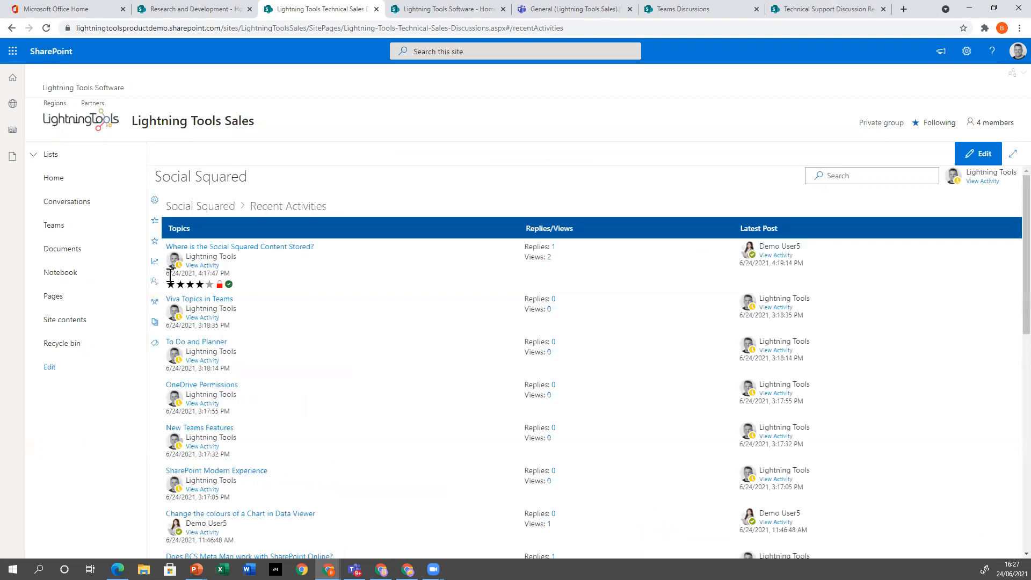
pyautogui.click(156, 243)
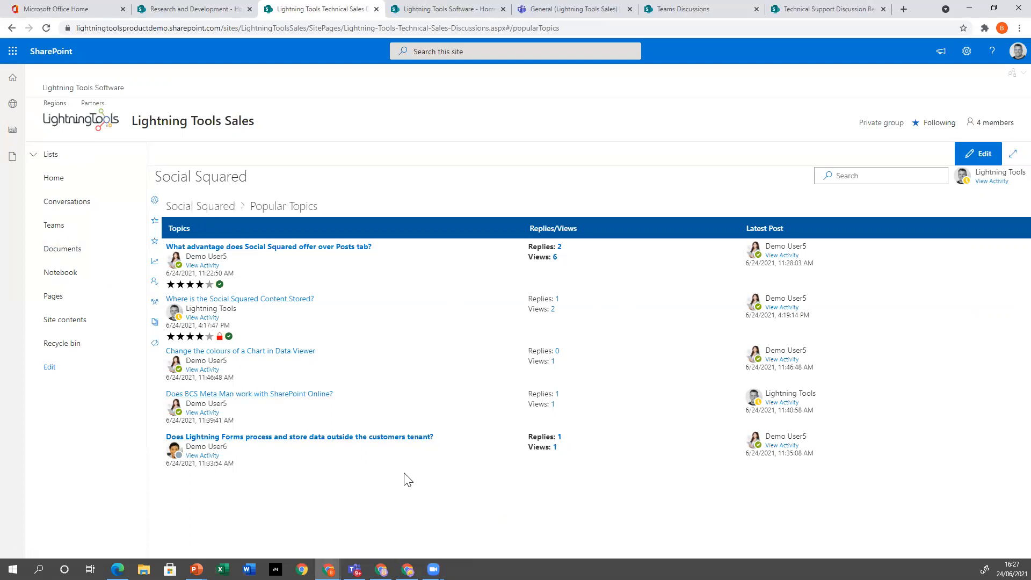
pyautogui.click(207, 206)
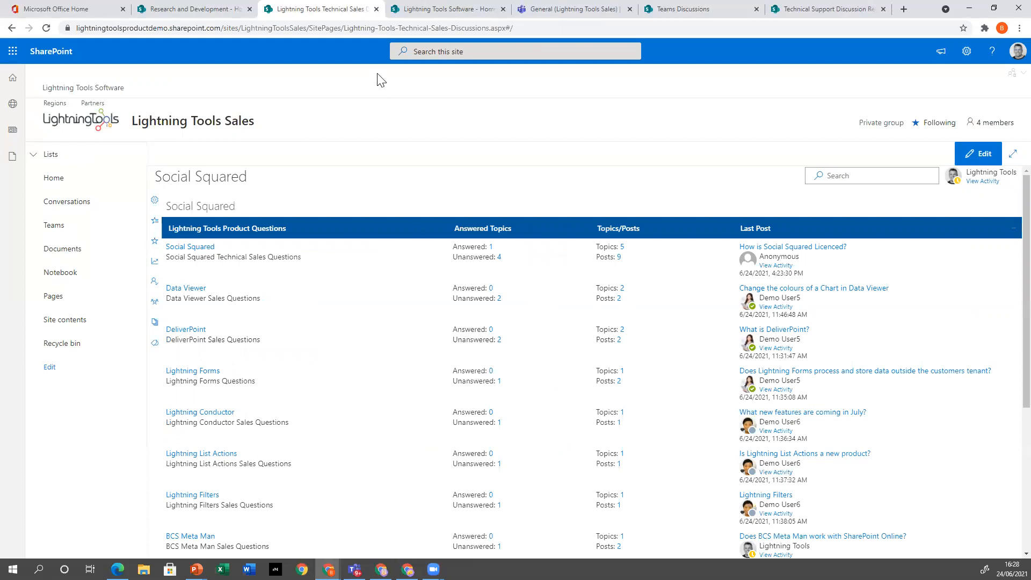
# Step: Go to the Lightning Tools Software hub site and open the R&D Team Collaboration site from its Research & Development links
pyautogui.click(121, 88)
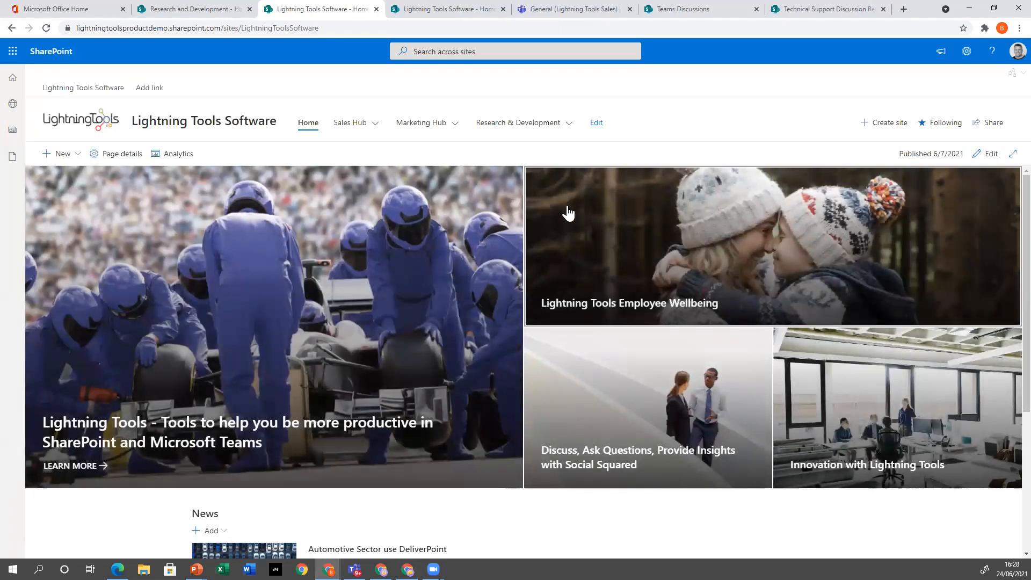
pyautogui.moveTo(564, 129)
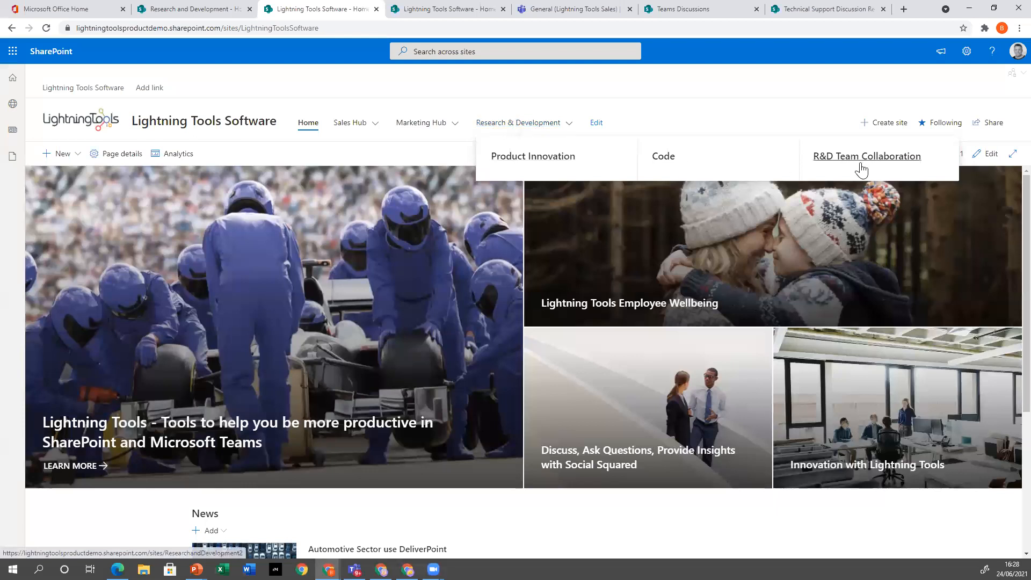
pyautogui.click(876, 158)
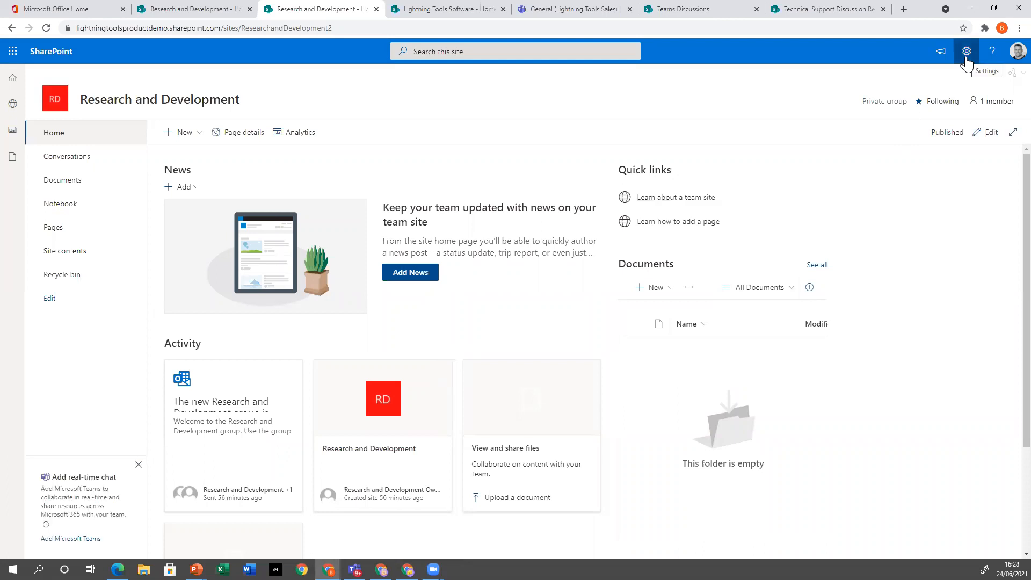
# Step: Add Microsoft Teams to the Research and Development site, finish the resource pinning stage and close the setup
pyautogui.click(77, 546)
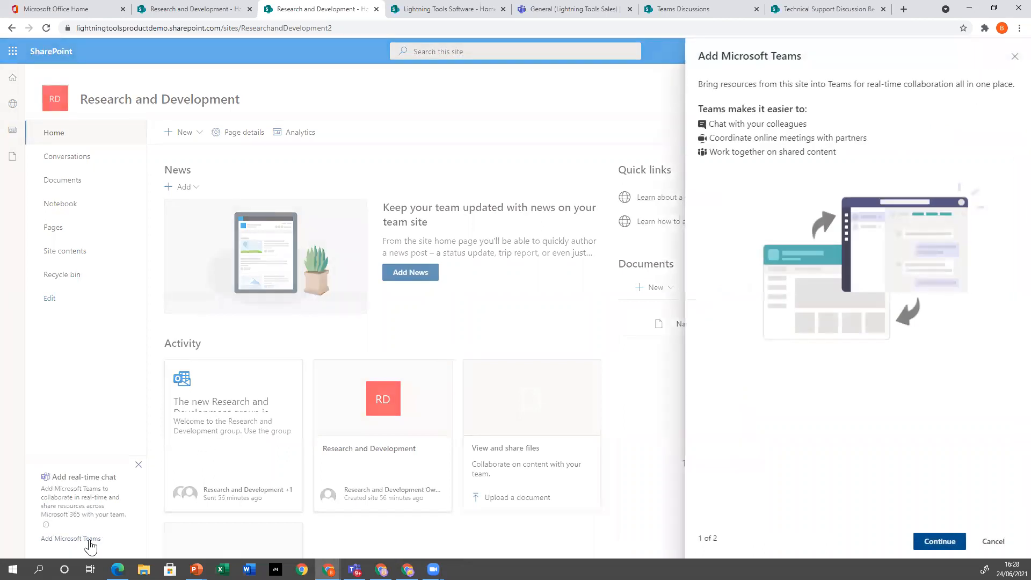
pyautogui.click(937, 541)
pyautogui.click(934, 543)
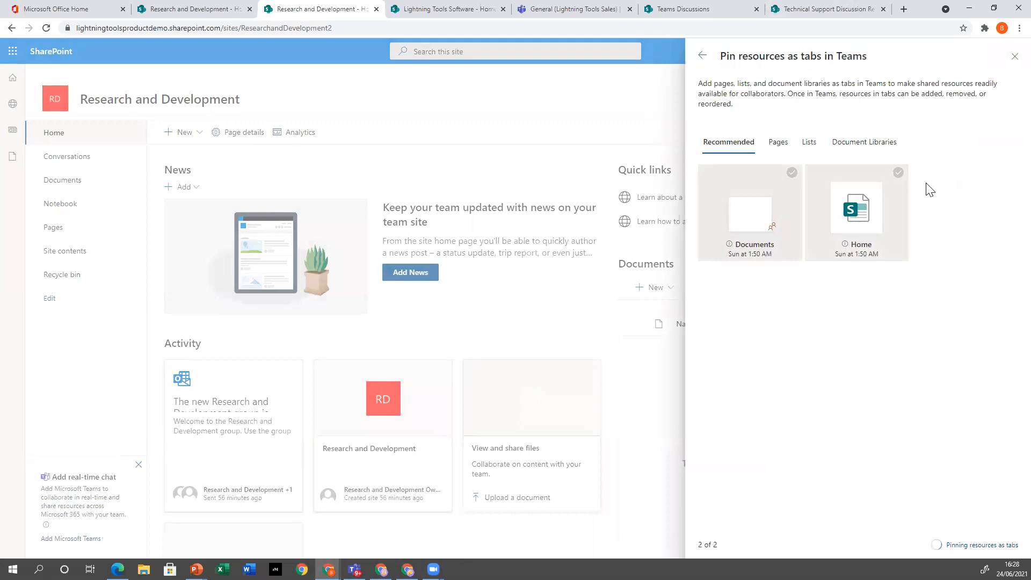
pyautogui.click(1011, 60)
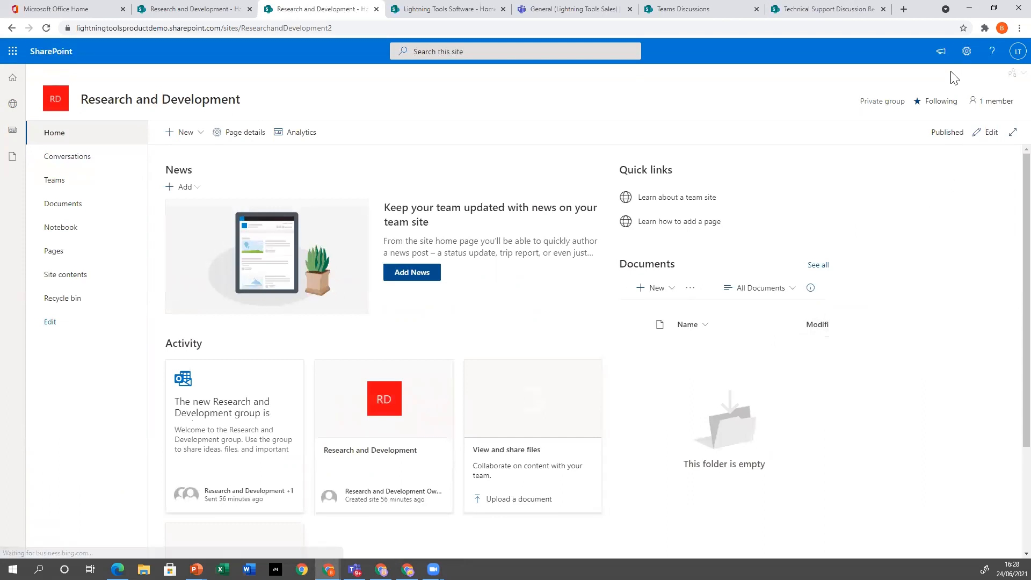
# Step: Create a new page on the Research and Development site from the Social Squared Forums app and leave the page template chooser
pyautogui.click(965, 53)
pyautogui.click(898, 129)
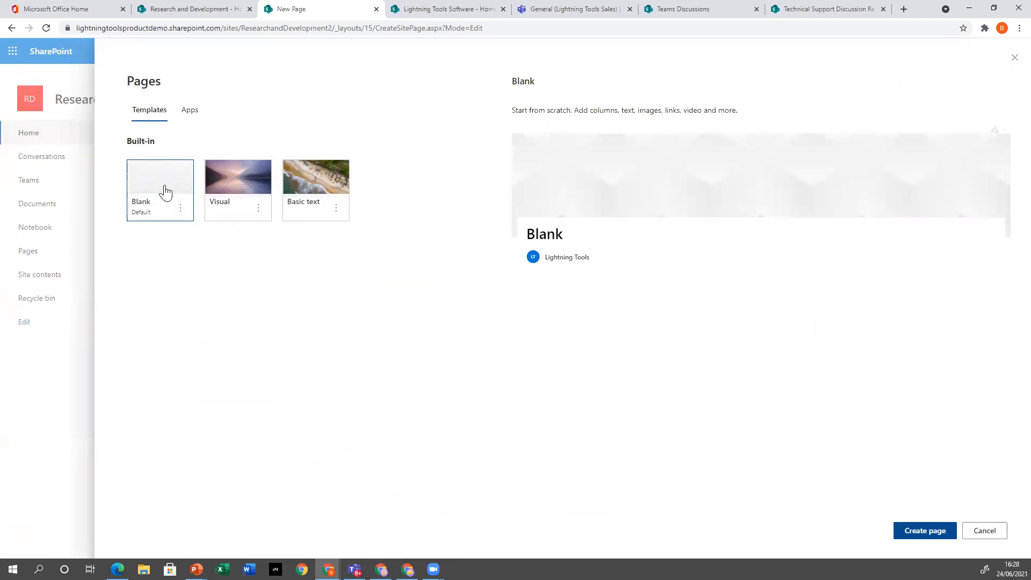
pyautogui.click(190, 112)
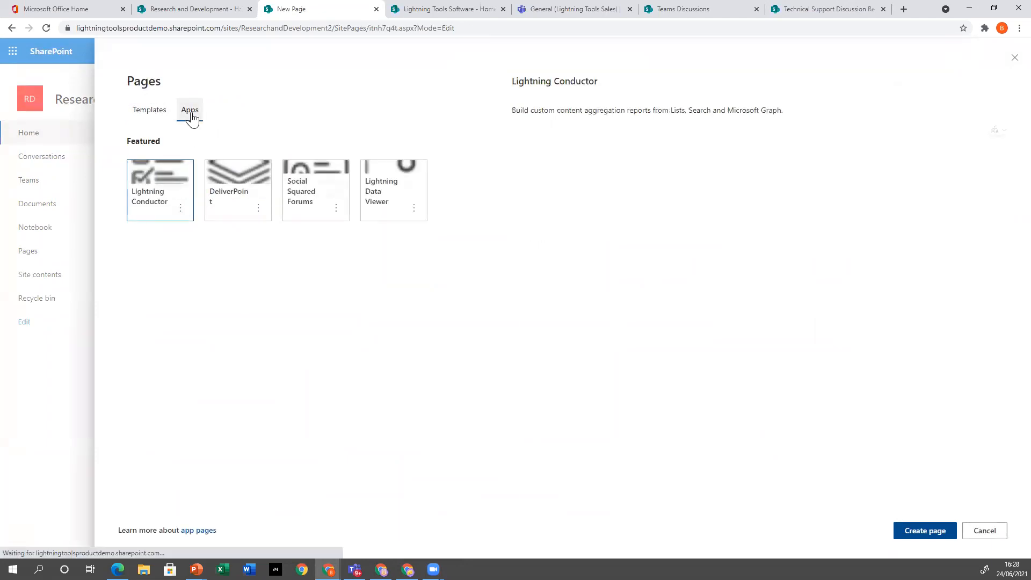
pyautogui.click(314, 188)
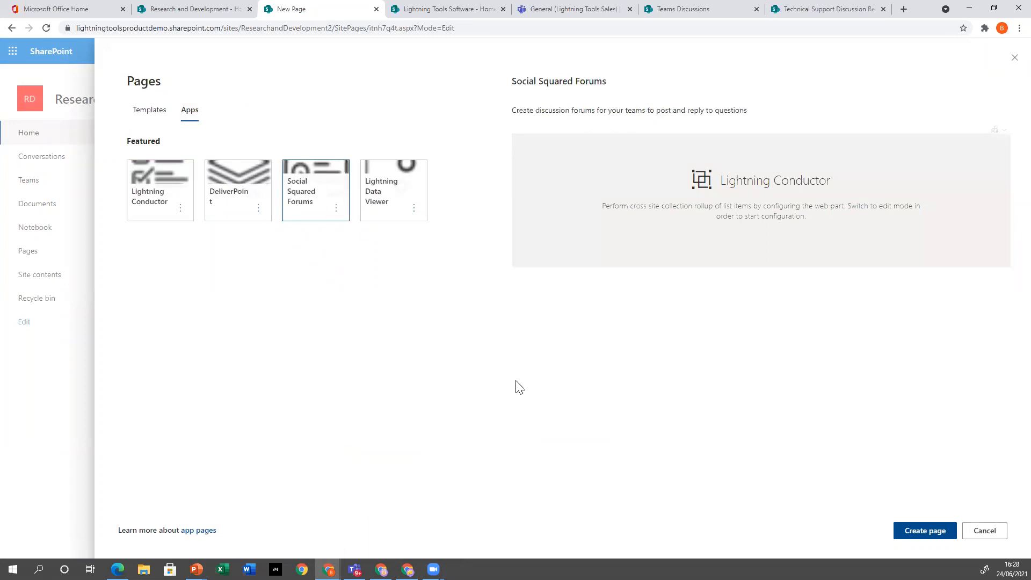
pyautogui.click(942, 530)
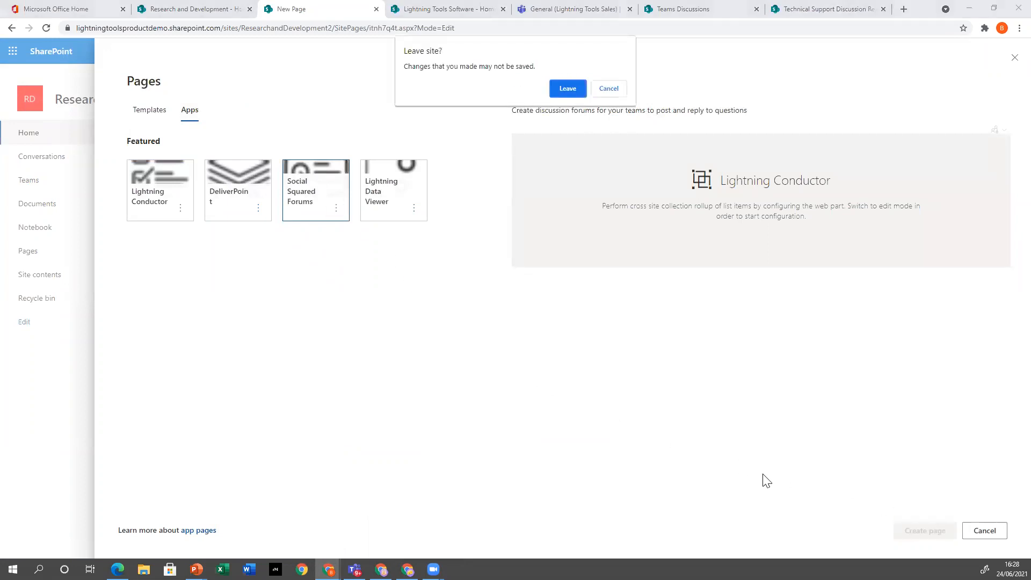
pyautogui.click(568, 89)
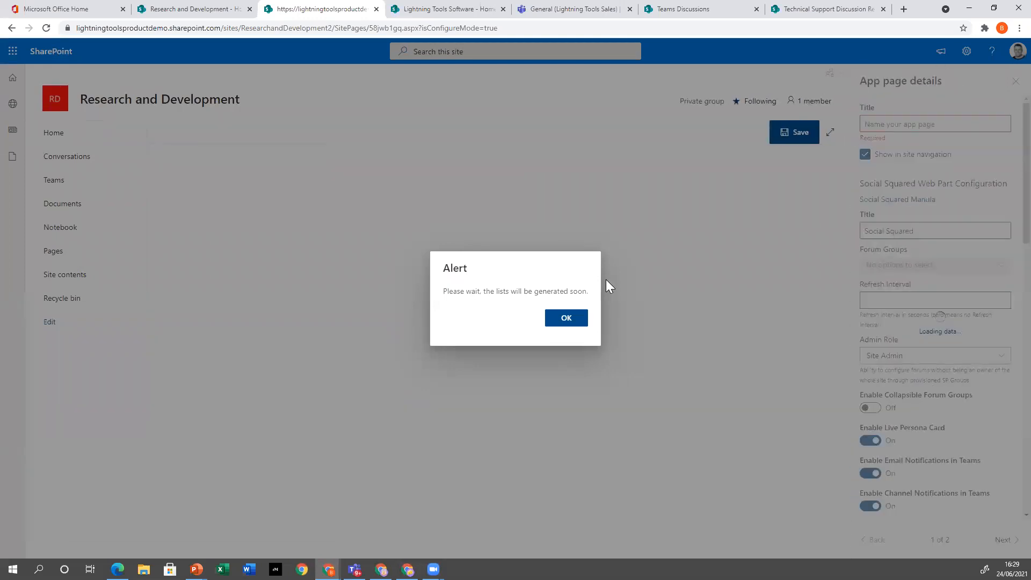
# Step: Acknowledge the list generation alert and title the app page "R&D Product Innovation"
pyautogui.click(566, 319)
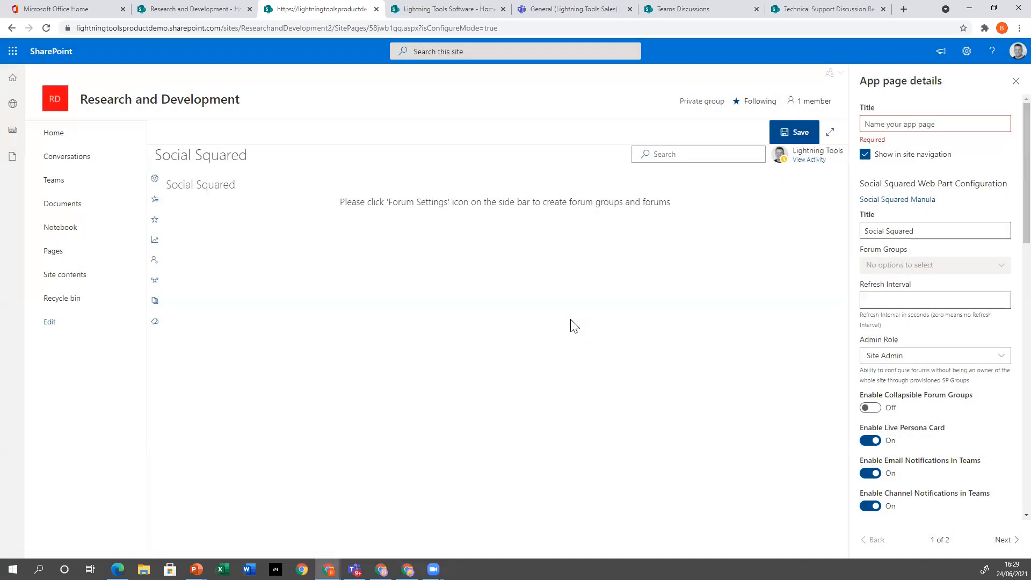
pyautogui.click(931, 126)
pyautogui.write('R&')
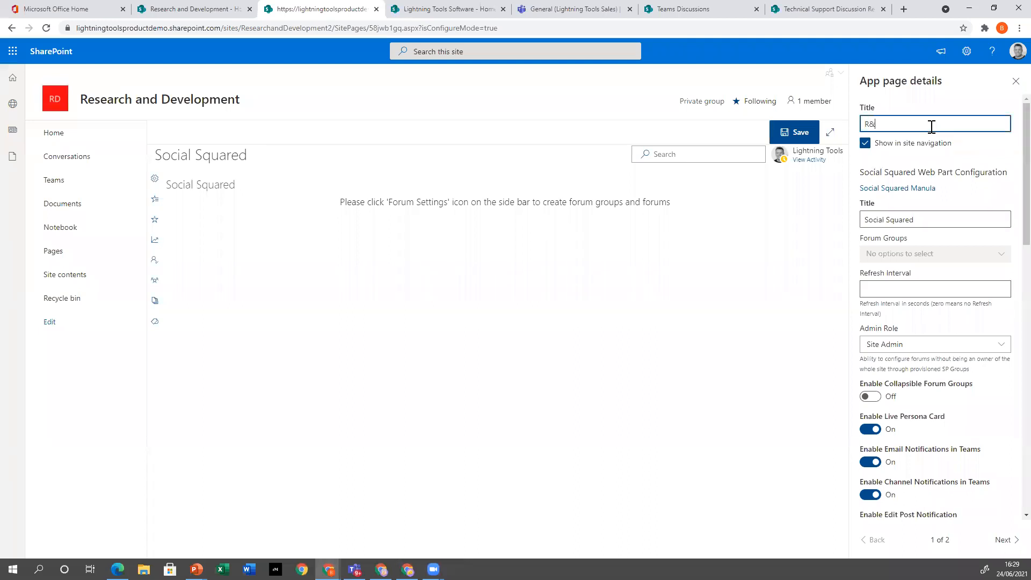
pyautogui.write('D Product Innovation')
pyautogui.click(591, 505)
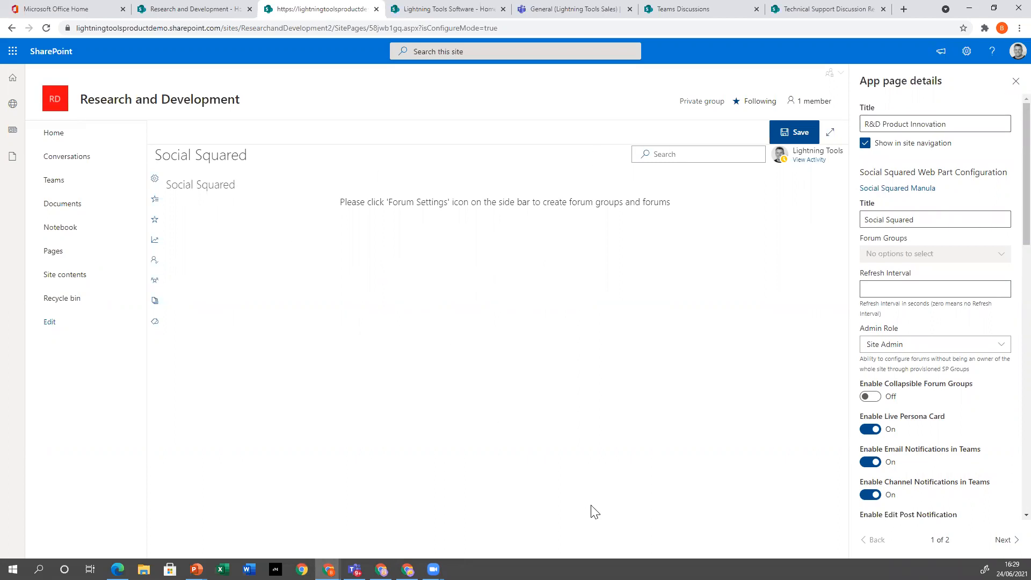
# Step: Review the Social Squared web part configuration options, from forum groups down to badges and web part height, and save the app page
pyautogui.scroll(-4, 934, 210)
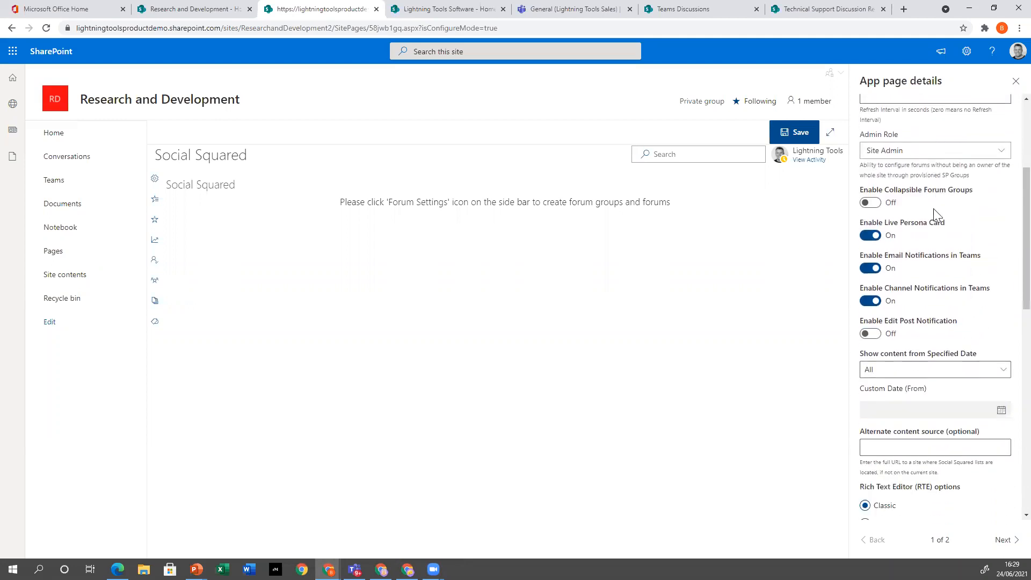
pyautogui.scroll(-10, 933, 212)
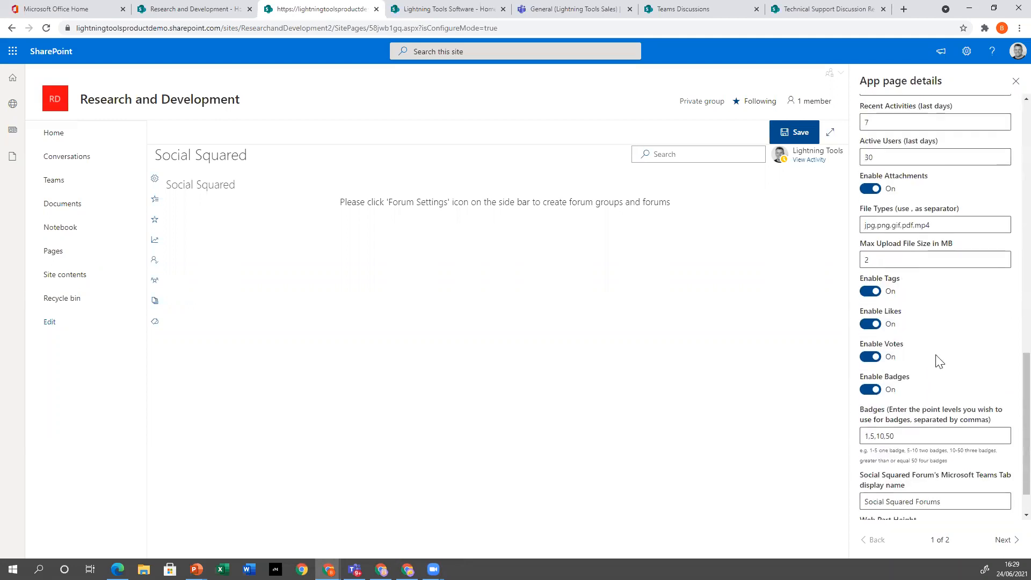
pyautogui.scroll(6, 930, 333)
pyautogui.scroll(-8, 933, 359)
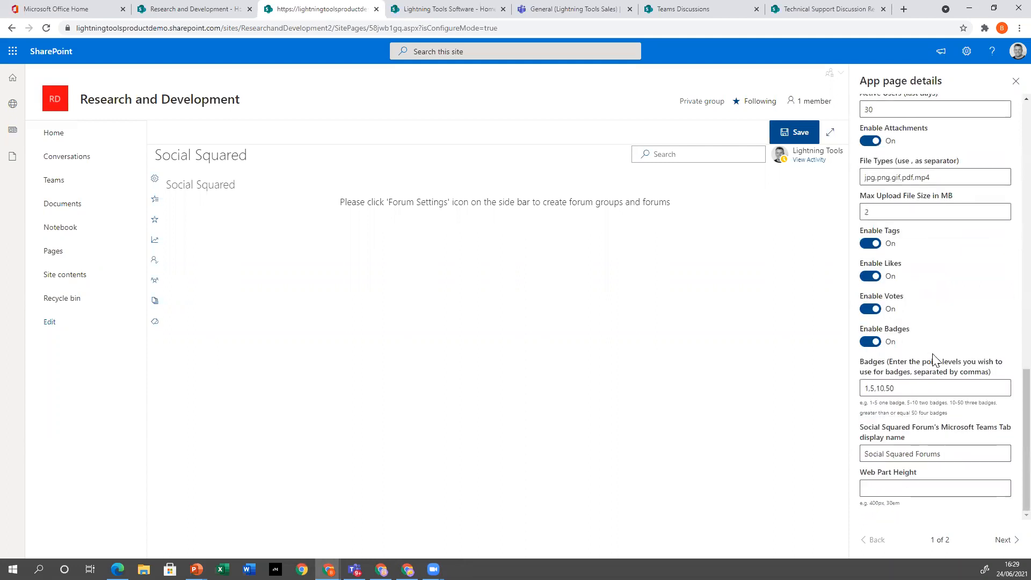
pyautogui.scroll(10, 934, 349)
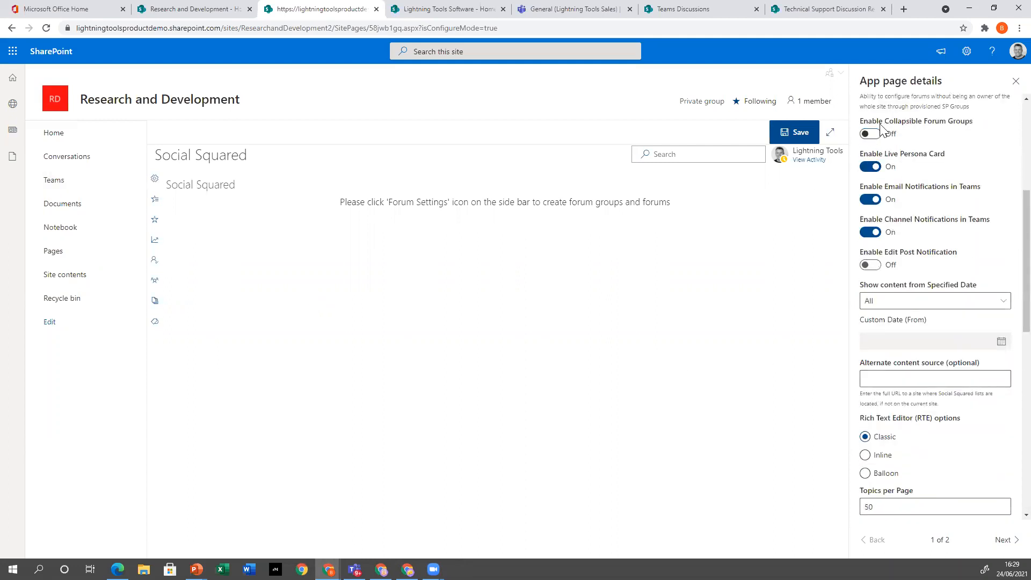
pyautogui.click(790, 132)
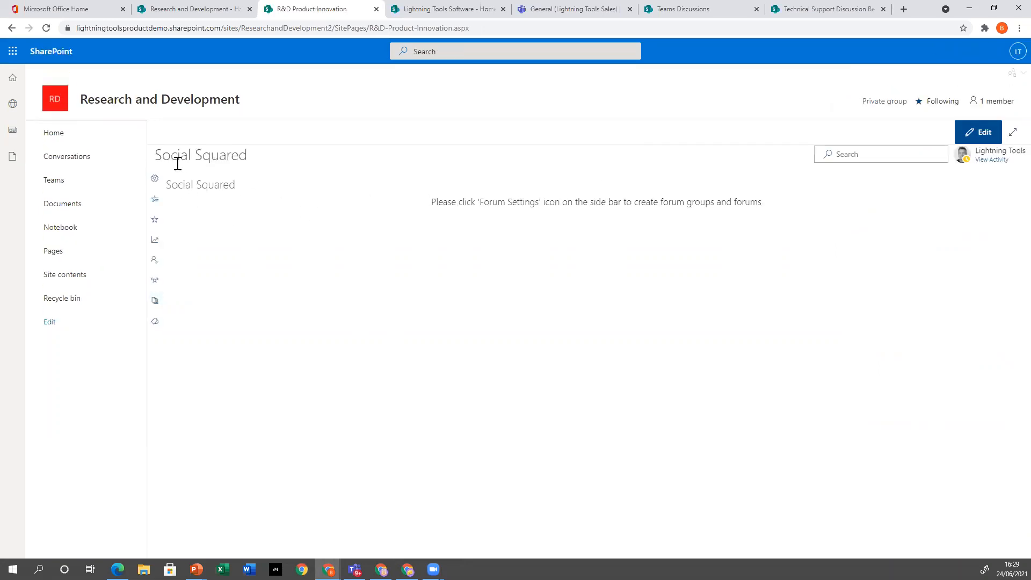
# Step: Open the forum settings and add a forum group titled "New Product Ideas"
pyautogui.click(155, 178)
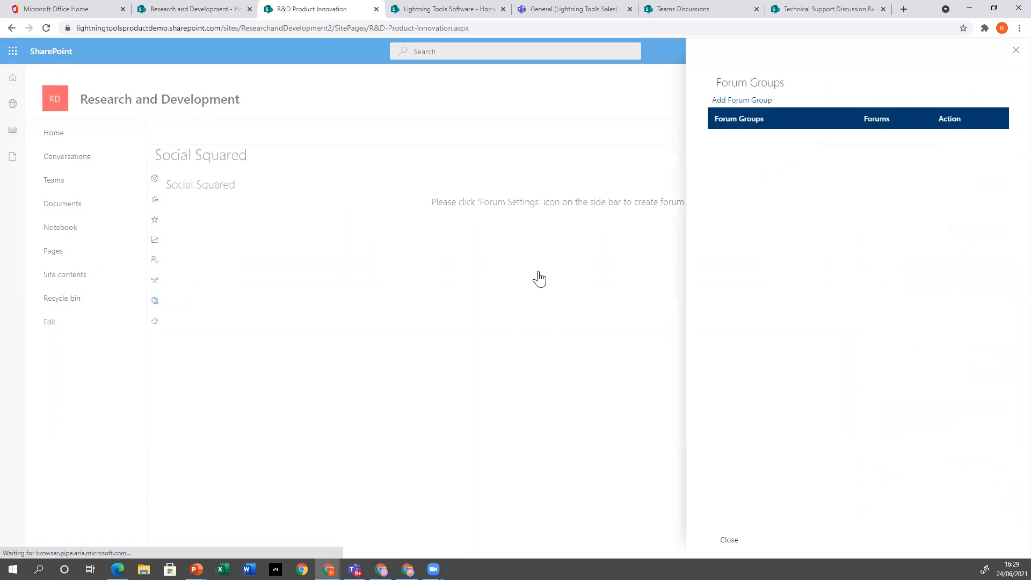
pyautogui.click(758, 101)
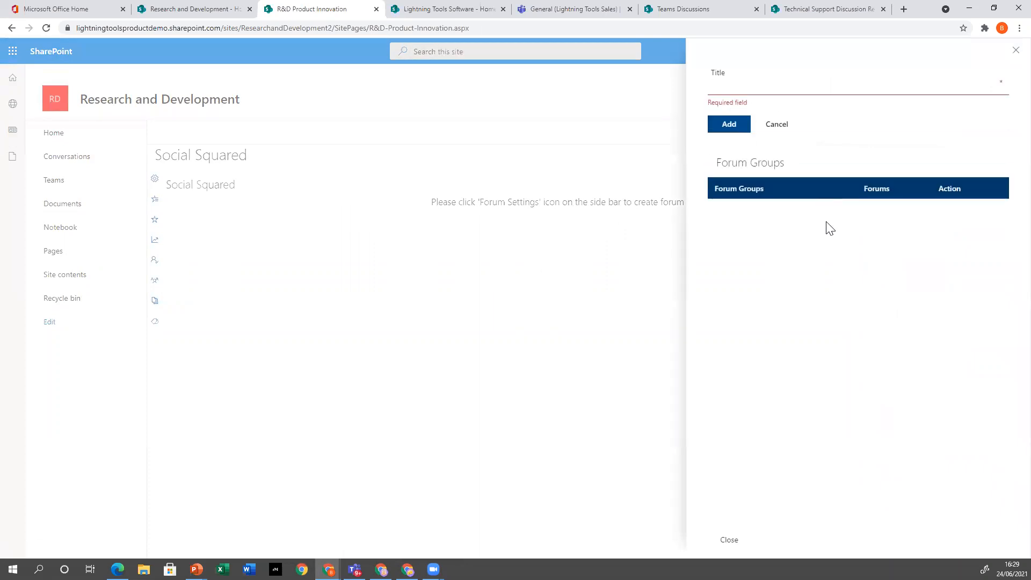
pyautogui.write('New ')
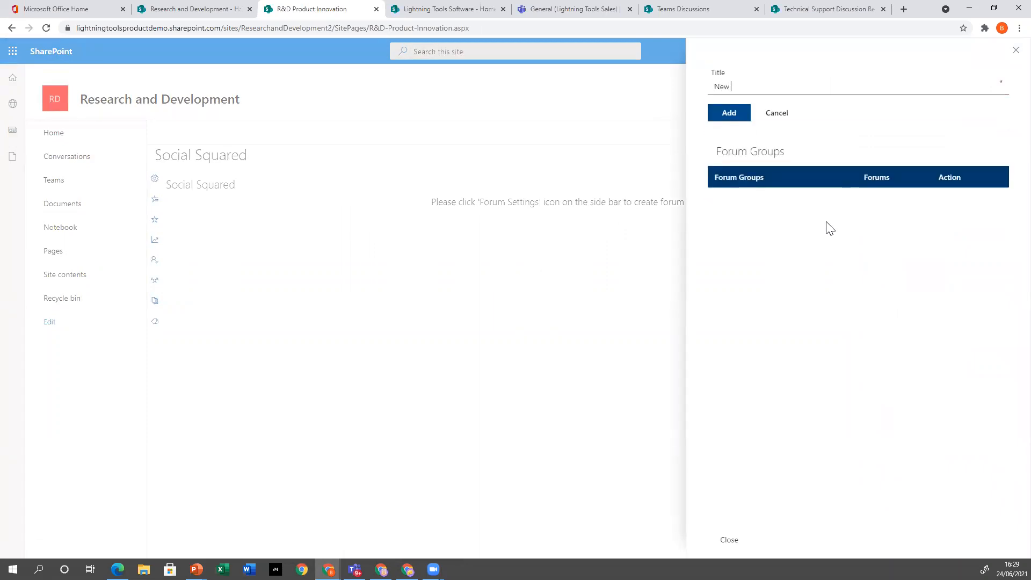
pyautogui.write('Product Ideas')
pyautogui.click(744, 114)
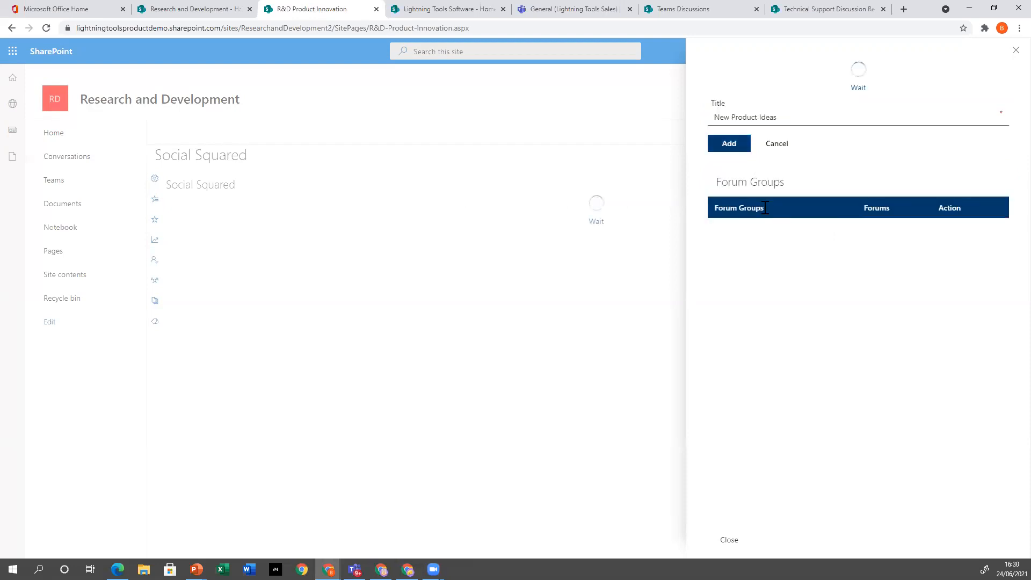
# Step: Start a new forum in the New Product Ideas group, titled "SharePoint Products" with the description "Discuss new products"
pyautogui.click(883, 139)
pyautogui.click(732, 99)
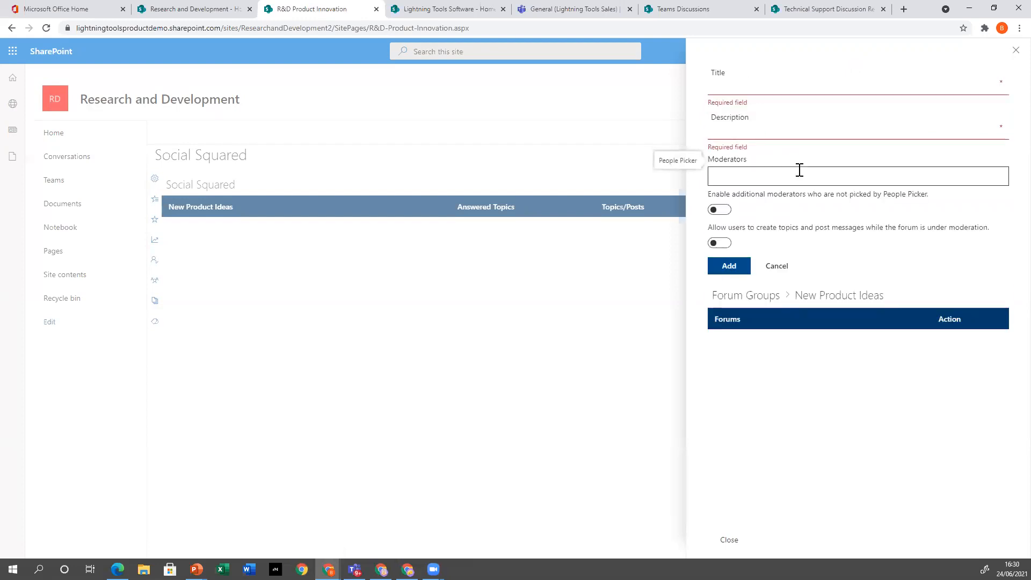
pyautogui.write('Sha')
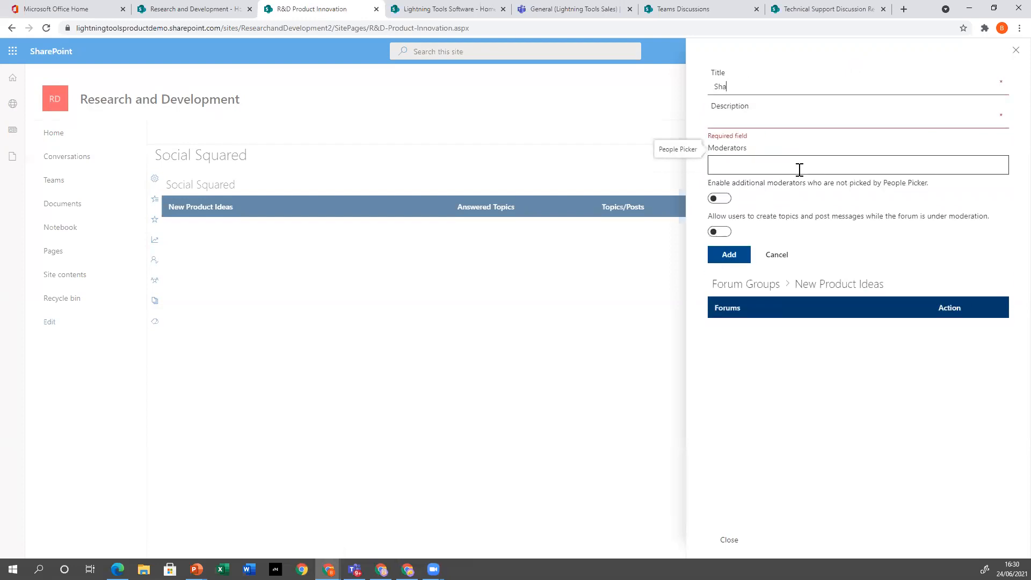
pyautogui.write('rePoint Products')
pyautogui.click(772, 116)
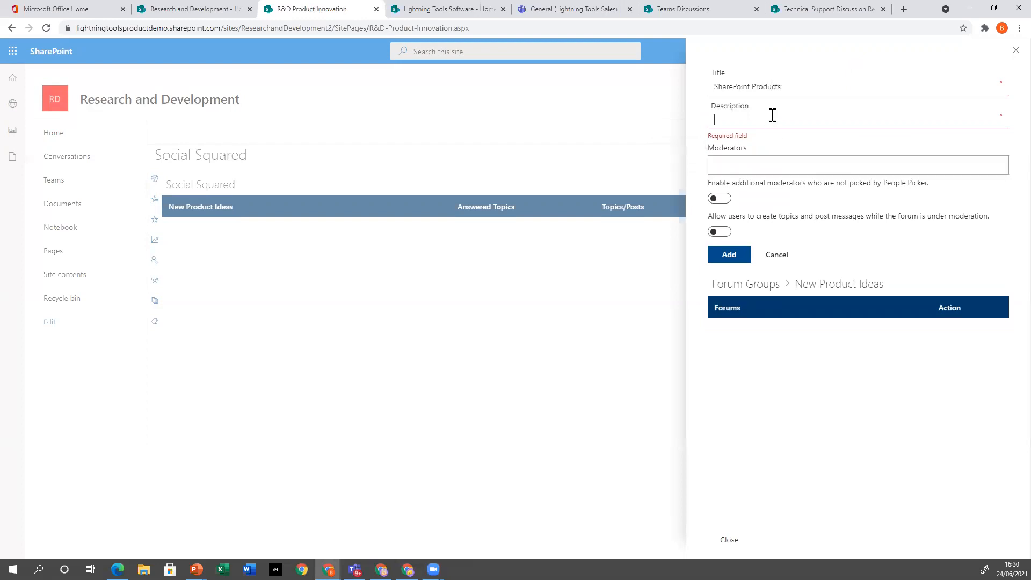
pyautogui.write('Discuss new products')
# Step: Assign the followed demo user as the forum's moderator, add the forum and return to the list of forum groups
pyautogui.click(768, 156)
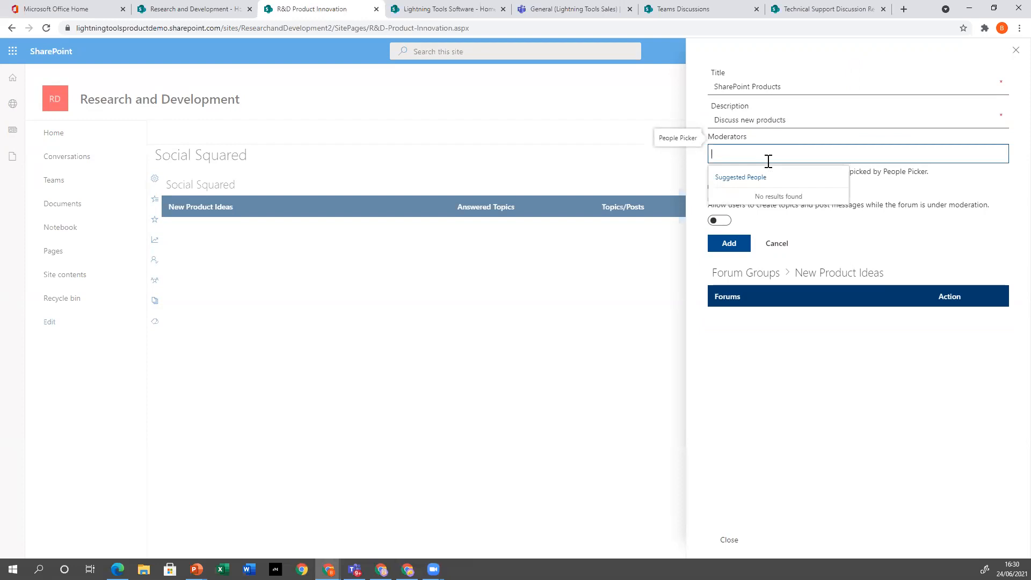
pyautogui.write('demo')
pyautogui.write(' User5')
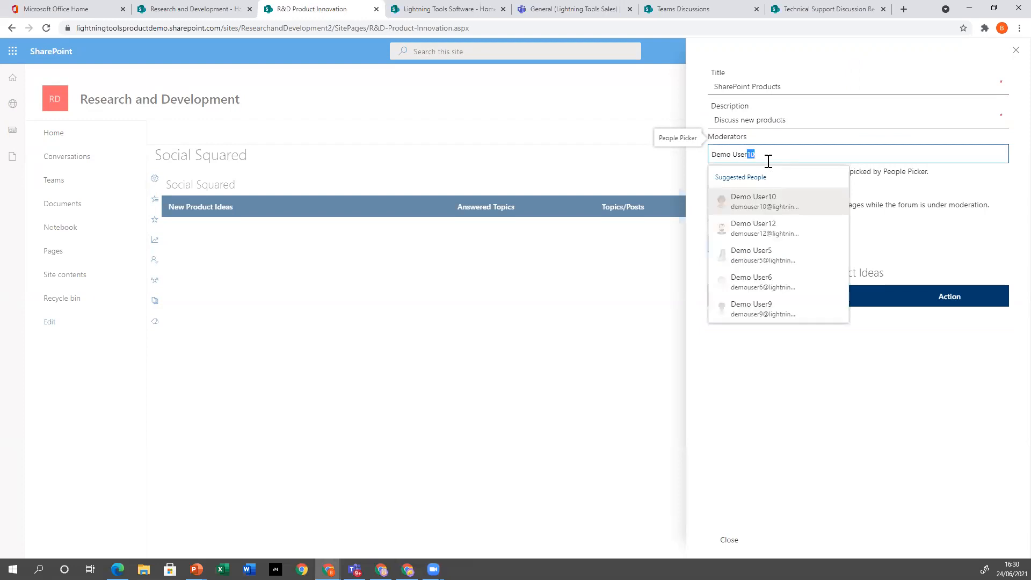
pyautogui.click(772, 207)
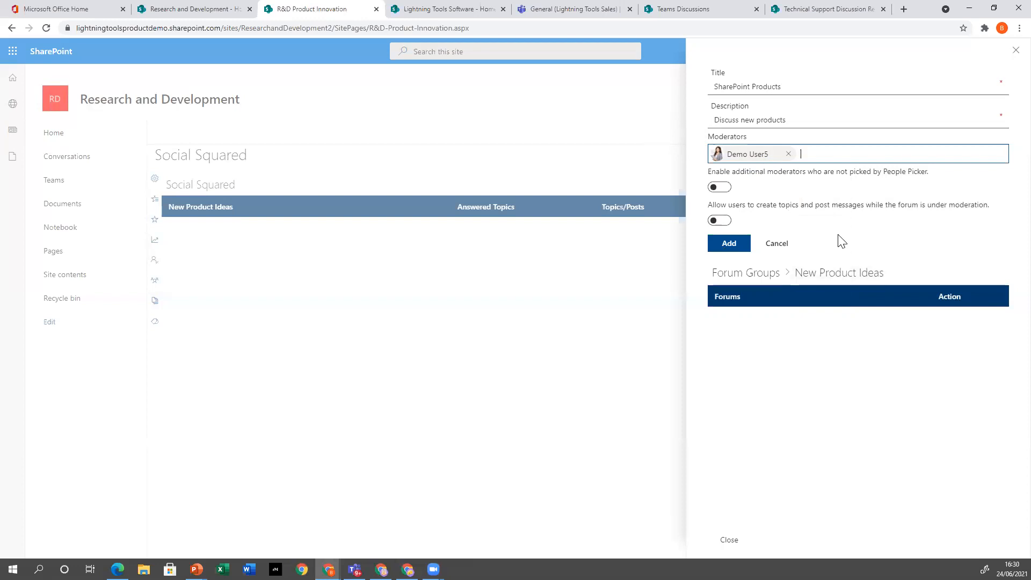
pyautogui.click(730, 244)
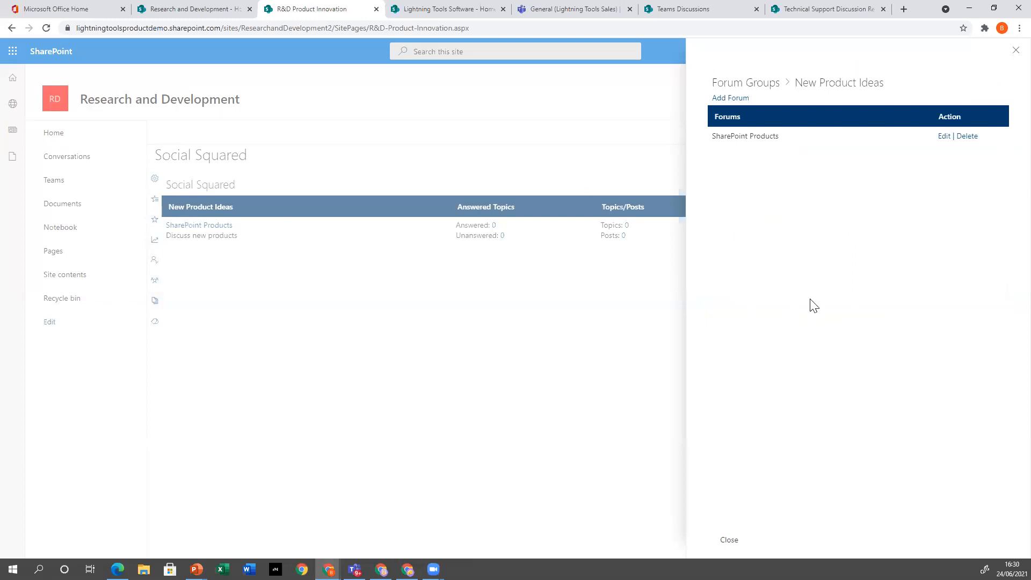
pyautogui.click(766, 85)
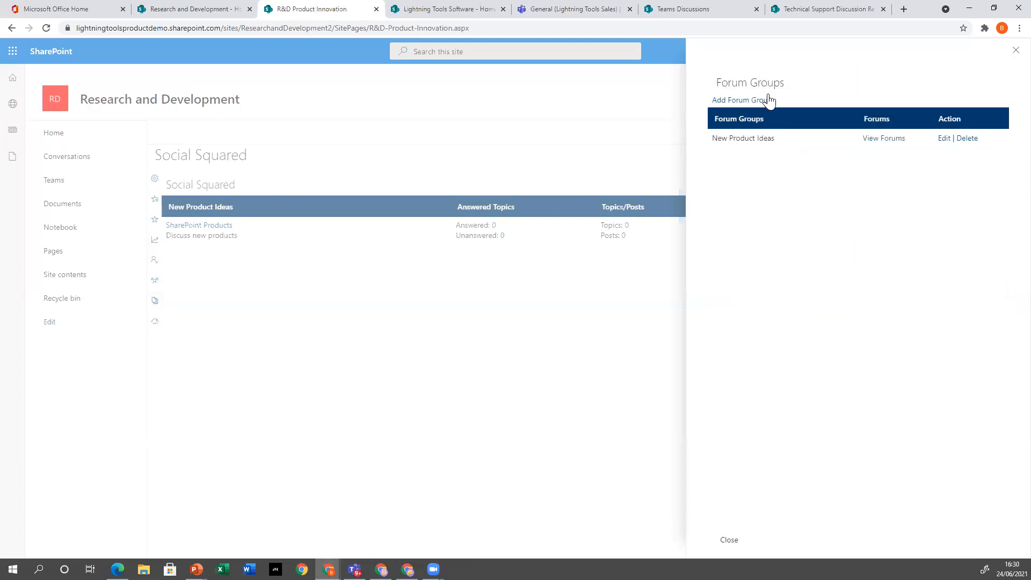
# Step: Add a second forum group titled "Existing Products ad Roadmap"
pyautogui.click(767, 102)
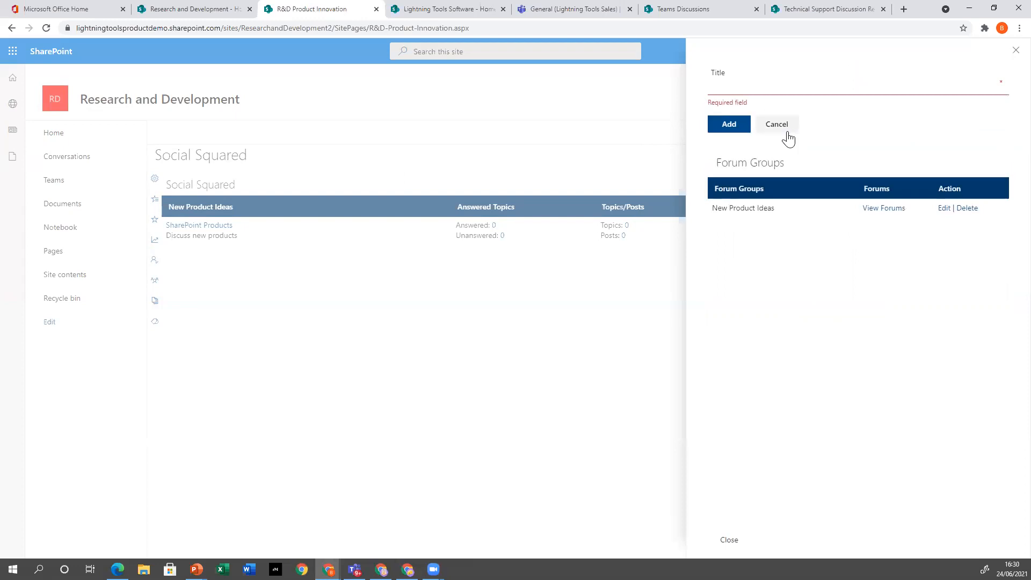
pyautogui.write('Existin')
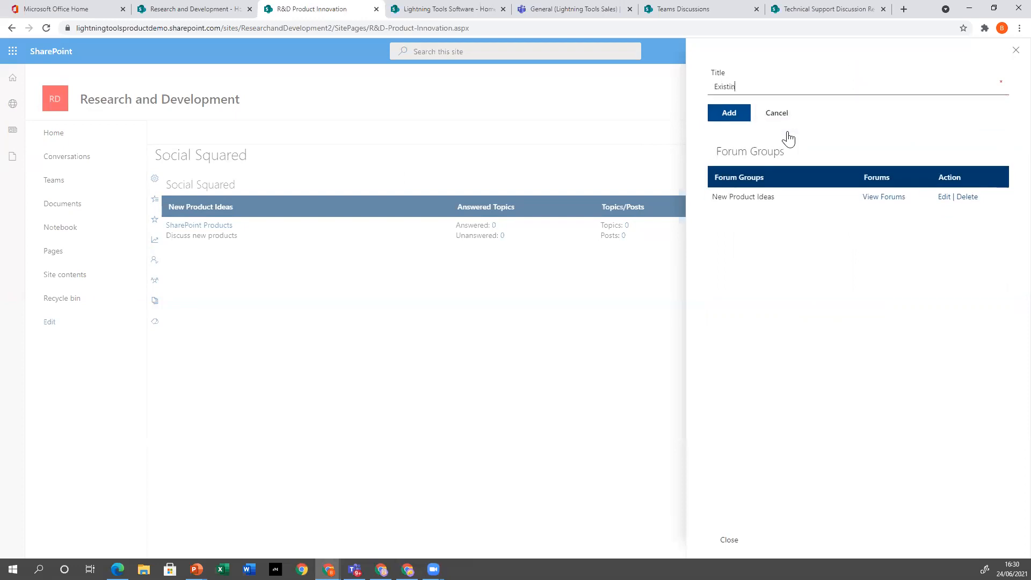
pyautogui.write('g Prodyuc')
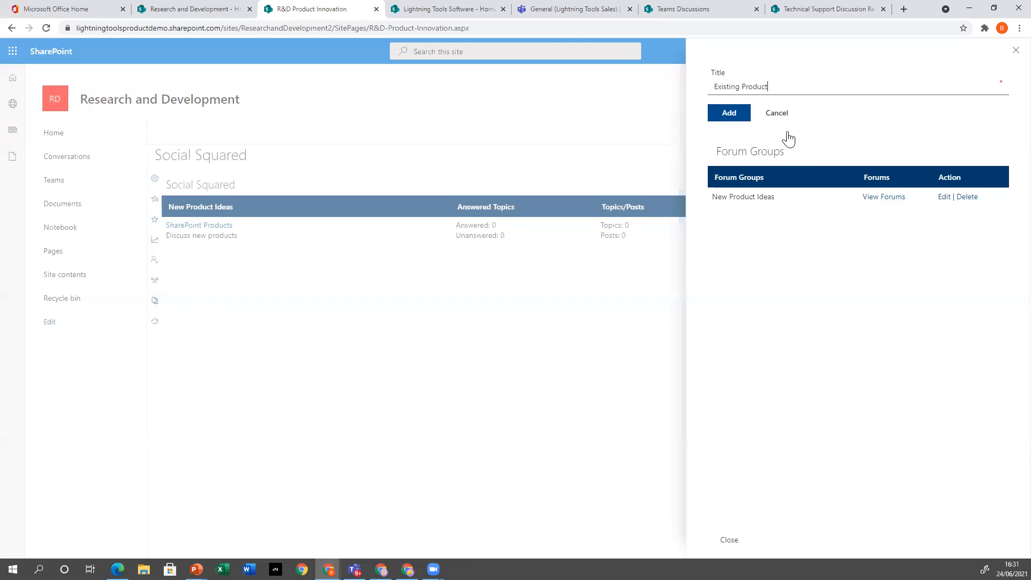
pyautogui.write('dmap')
pyautogui.click(734, 117)
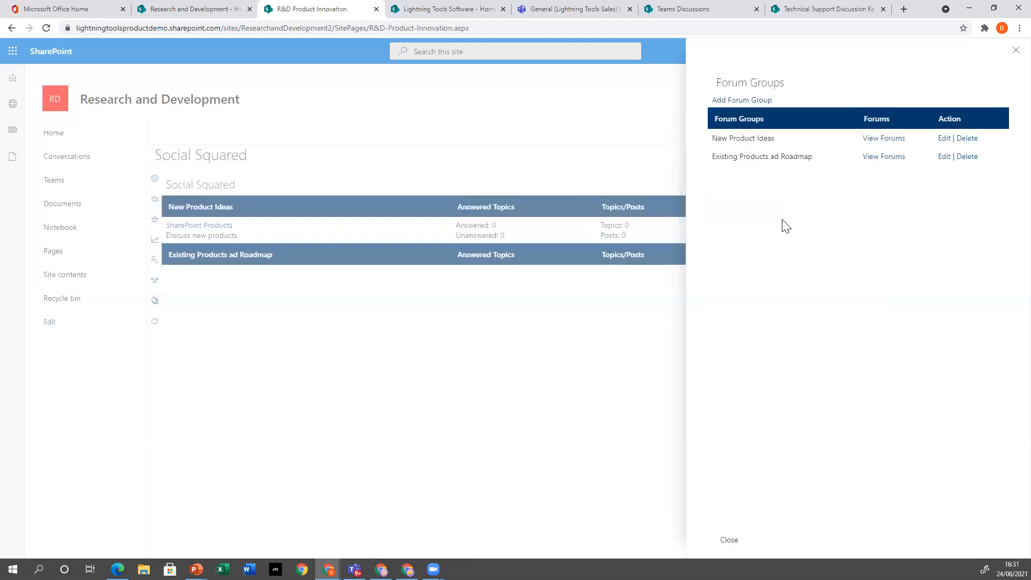
# Step: Add a forum titled "Social Squared" with the description "Social Squared Discussions" to the Existing Products ad Roadmap group, and close the forum settings
pyautogui.click(885, 158)
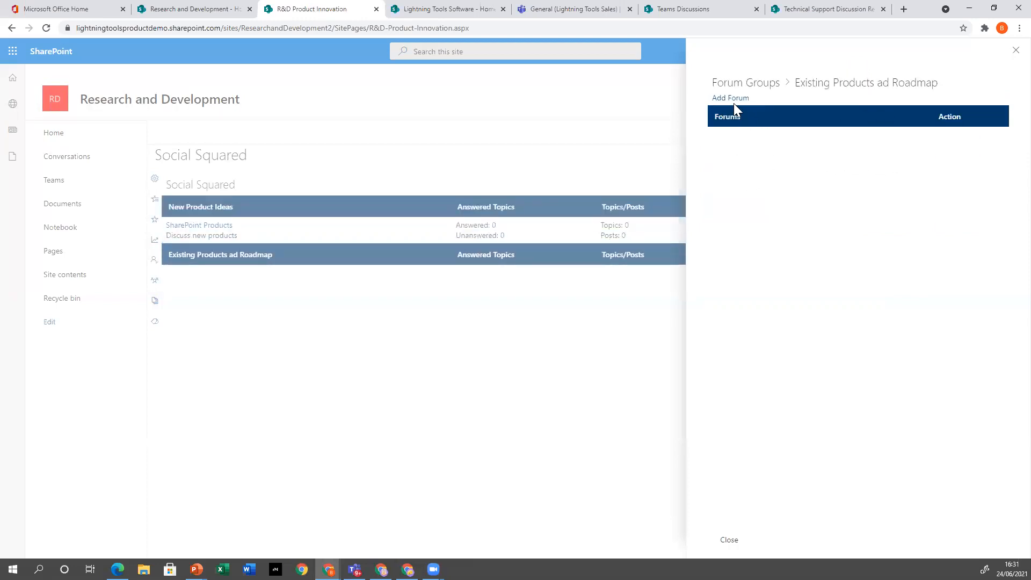
pyautogui.click(734, 98)
pyautogui.write('Social Squared')
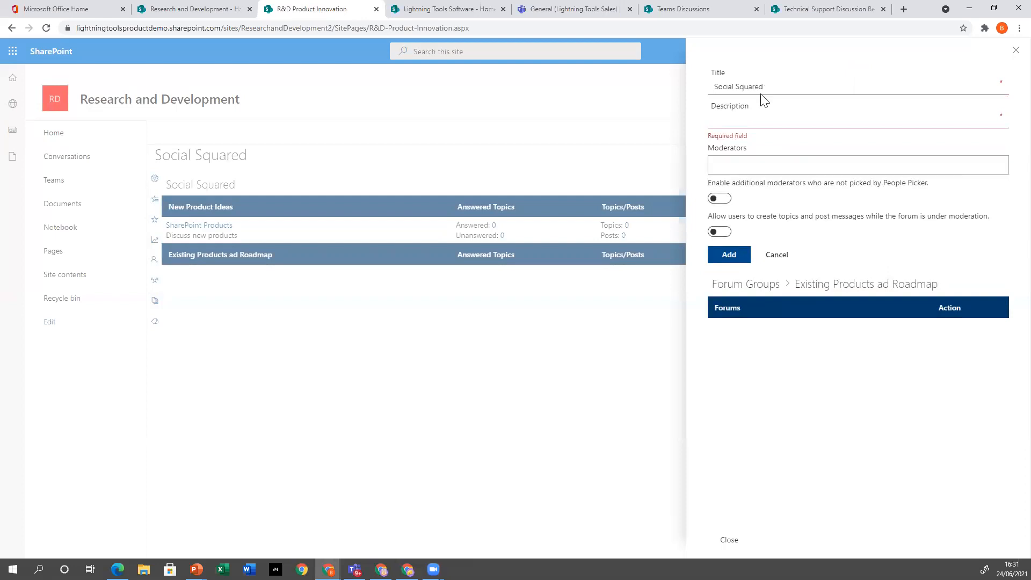
pyautogui.tripleClick(720, 87)
pyautogui.hotkey('ctrl', 'c')
pyautogui.click(806, 122)
pyautogui.hotkey('ctrl', 'v')
pyautogui.write('Dis')
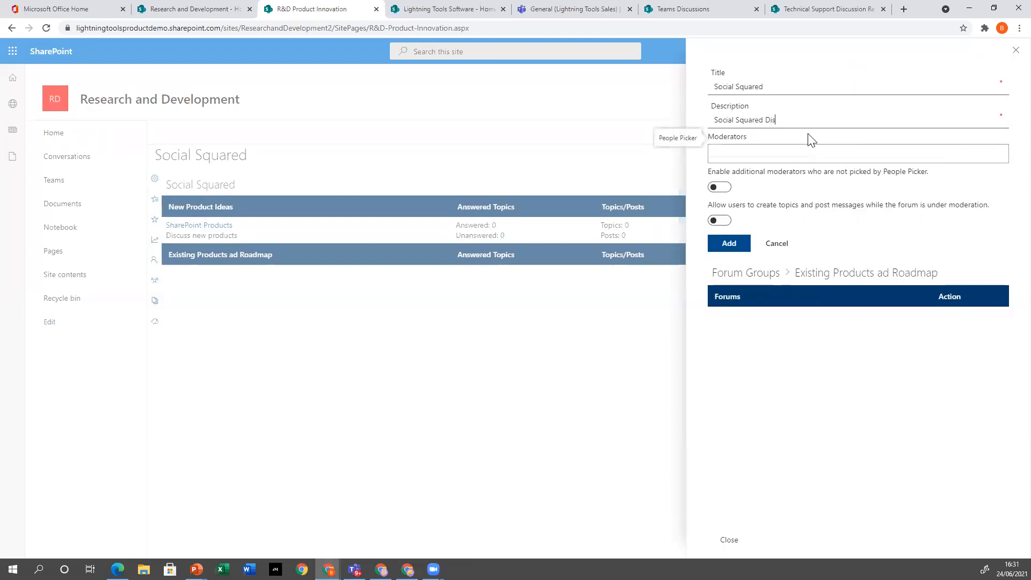
pyautogui.write('cussions')
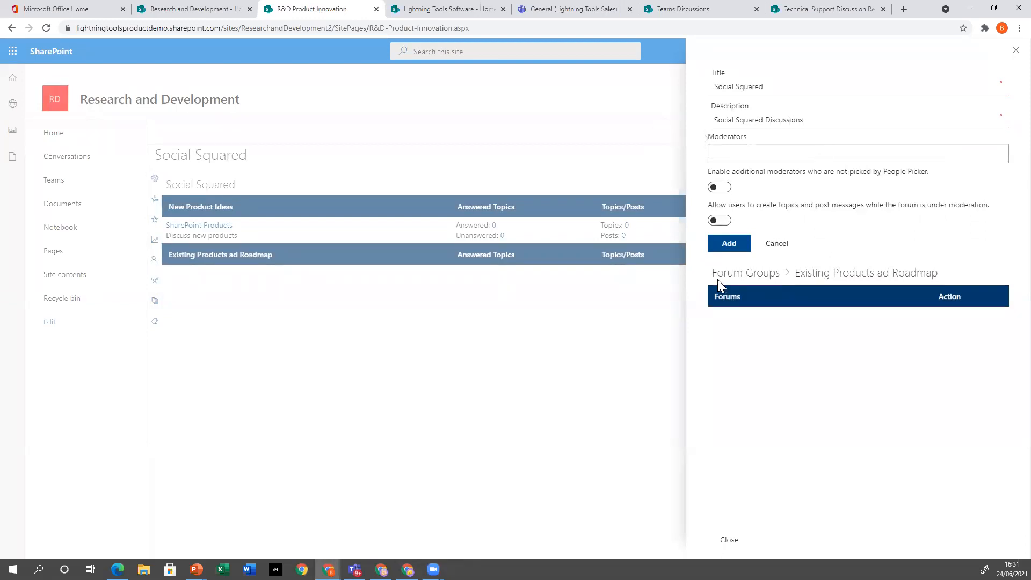
pyautogui.click(738, 242)
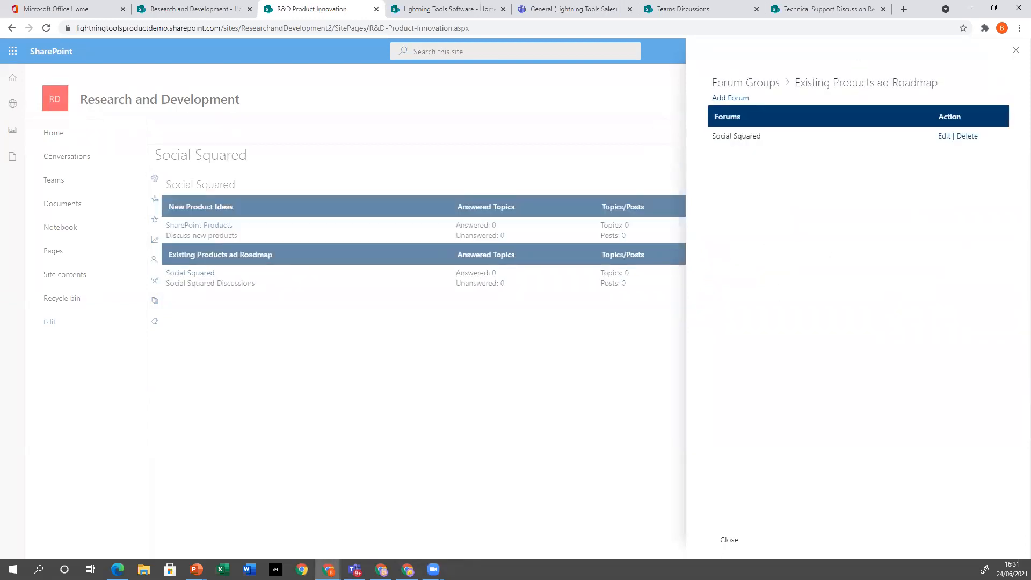
pyautogui.click(1014, 51)
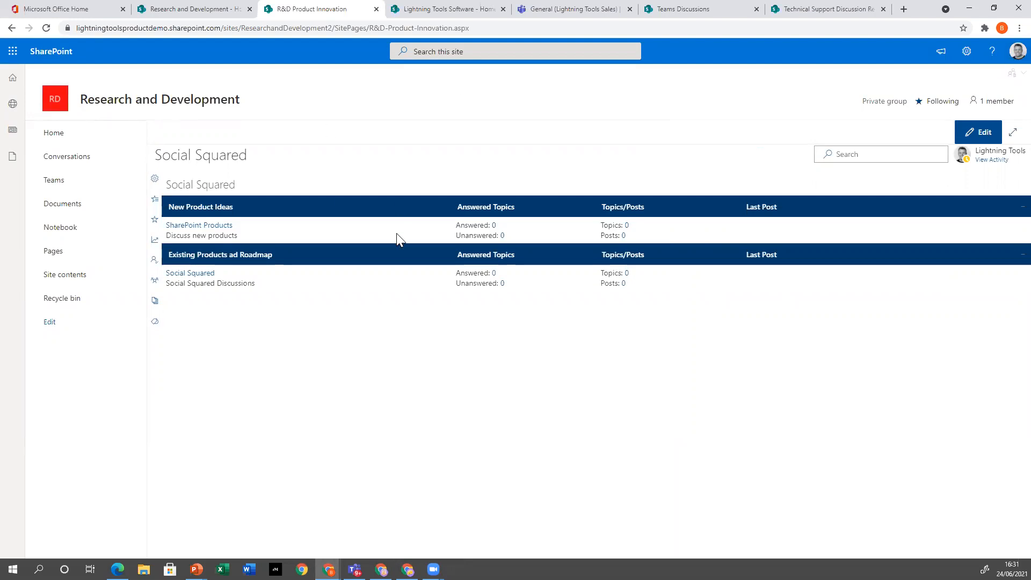
# Step: View the new topic form in the SharePoint Products forum, and return to the forum overview without posting
pyautogui.click(189, 226)
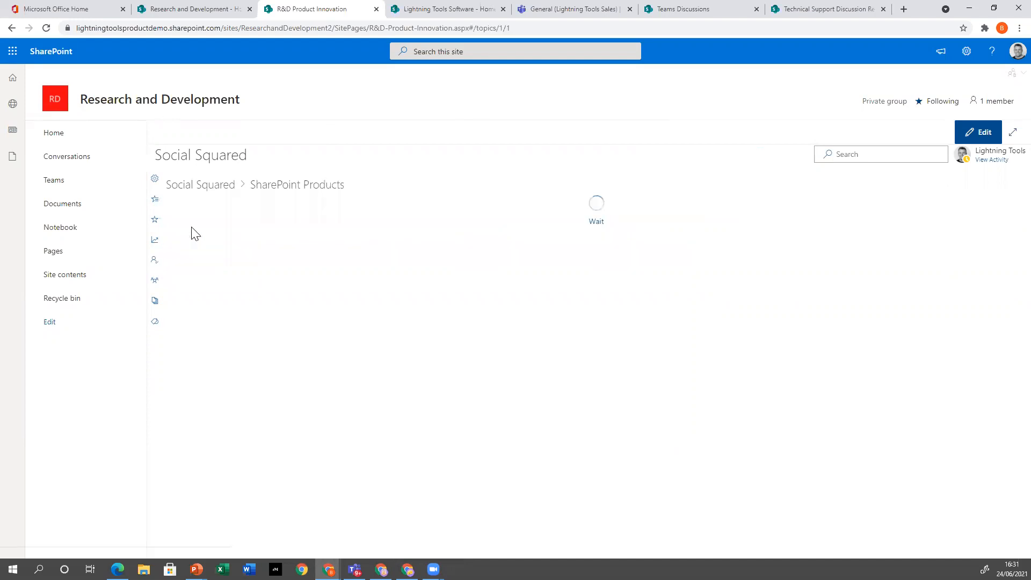
pyautogui.click(176, 200)
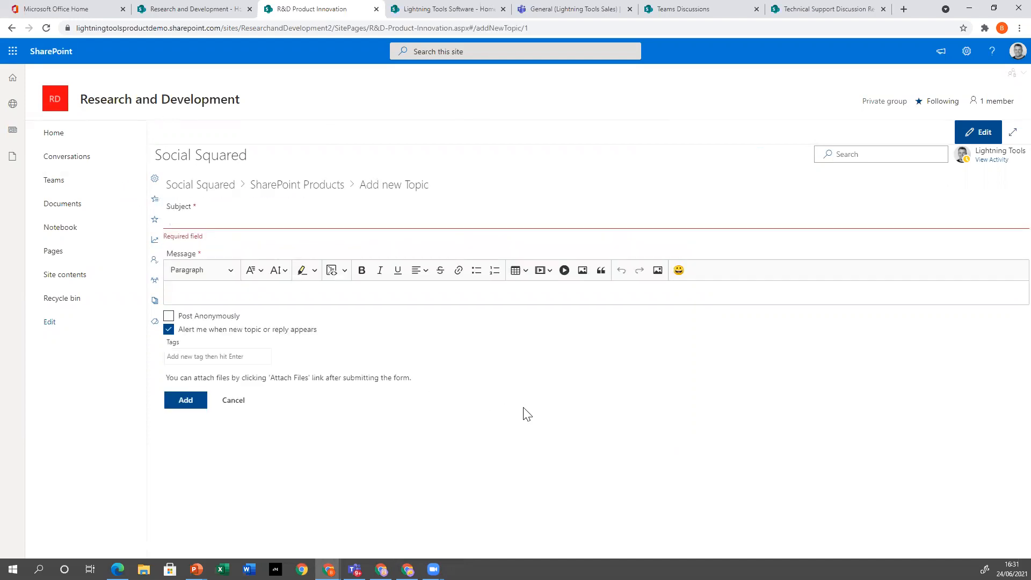
pyautogui.click(216, 189)
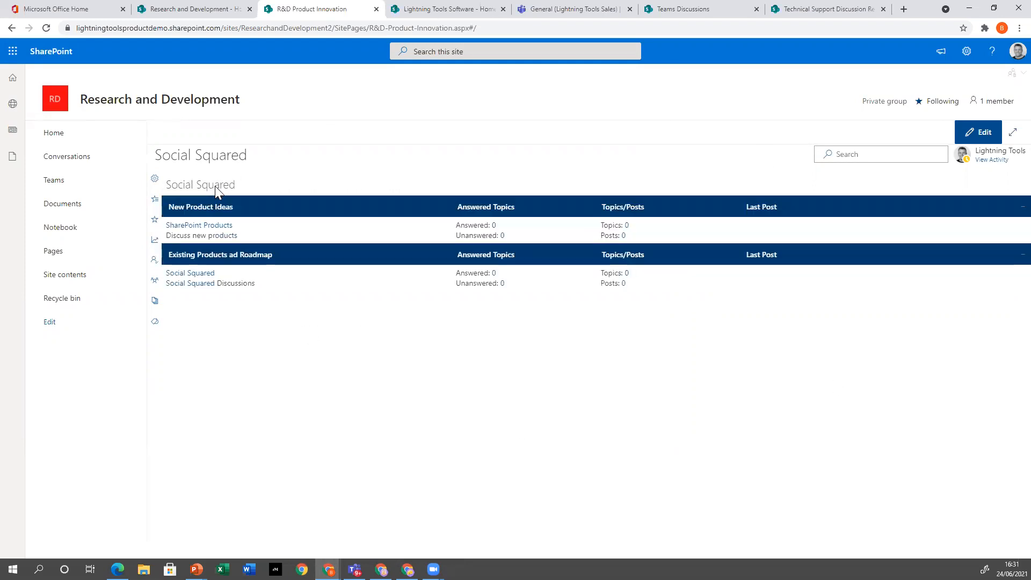
# Step: Open the Research and Development site's team in the Microsoft Teams web app, declining the desktop app
pyautogui.click(55, 183)
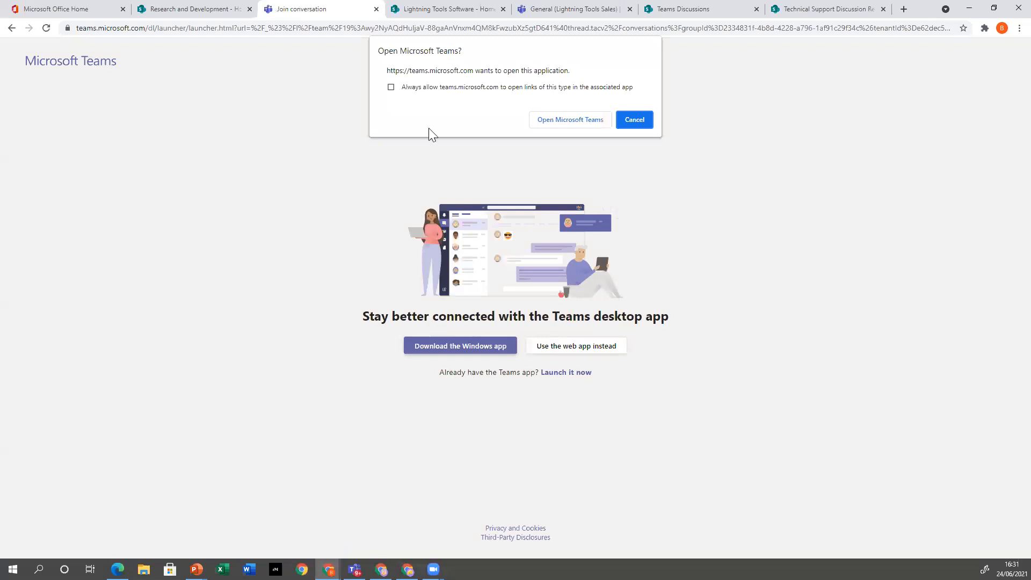
pyautogui.click(641, 112)
pyautogui.click(591, 349)
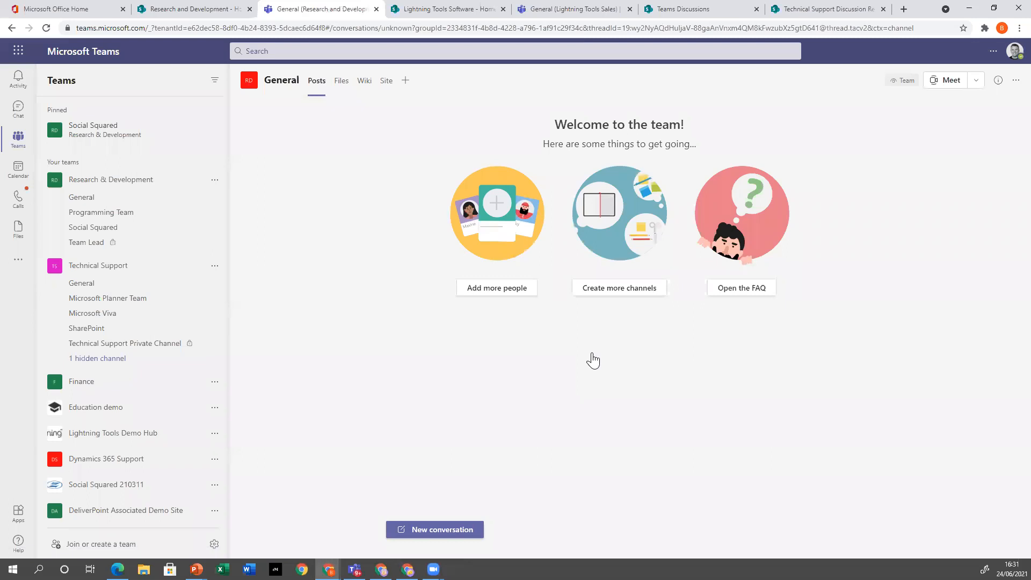
# Step: Add a Social Squared Forums tab to the General channel of the Research and Development team
pyautogui.scroll(-3, 169, 425)
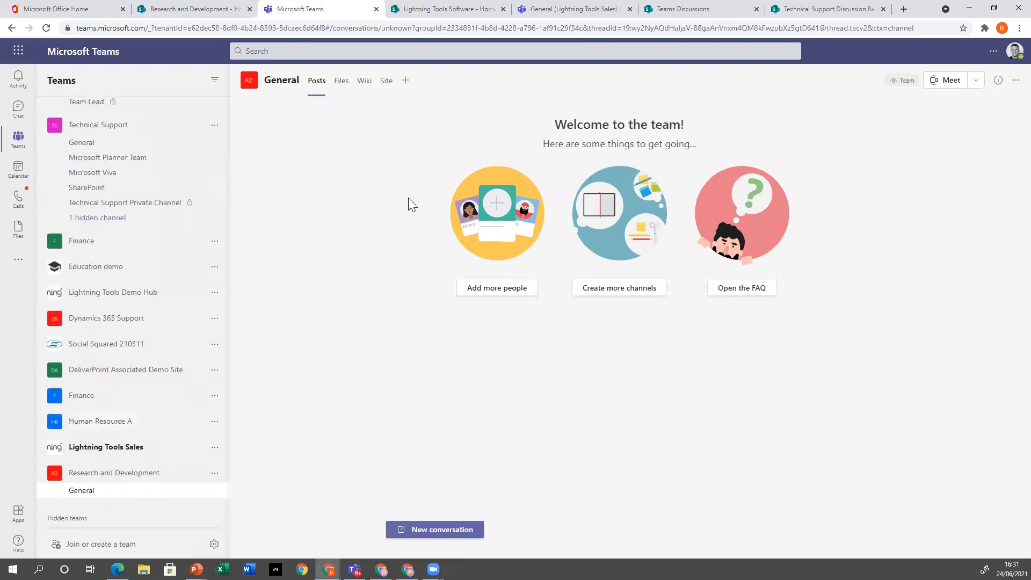
pyautogui.click(405, 81)
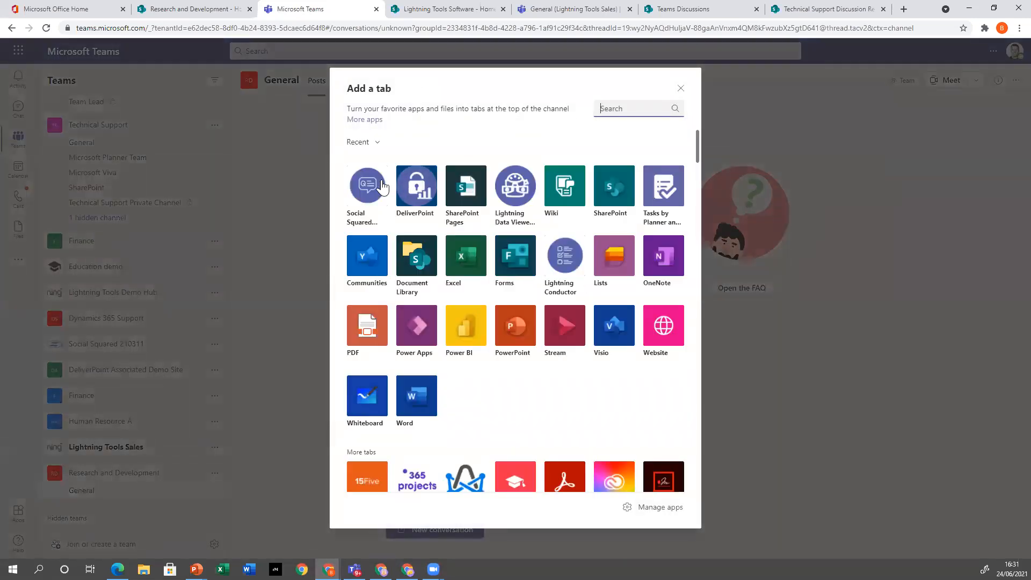
pyautogui.click(377, 184)
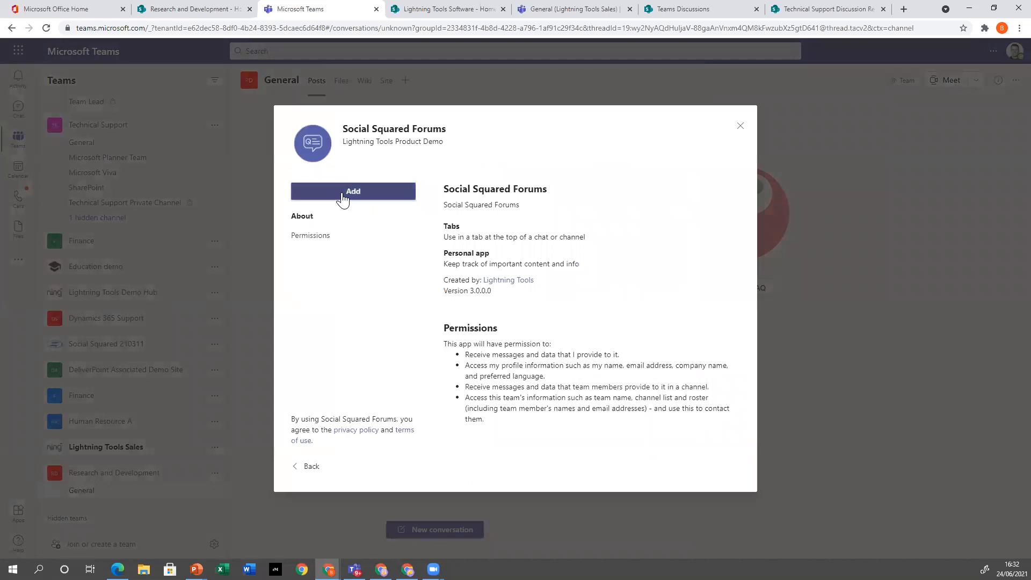
pyautogui.click(349, 192)
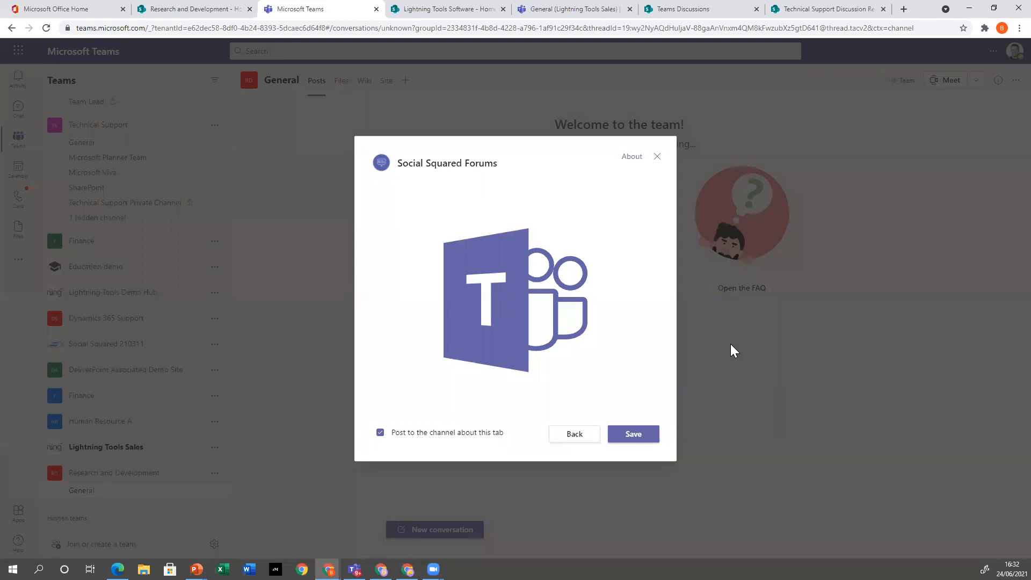
pyautogui.click(636, 434)
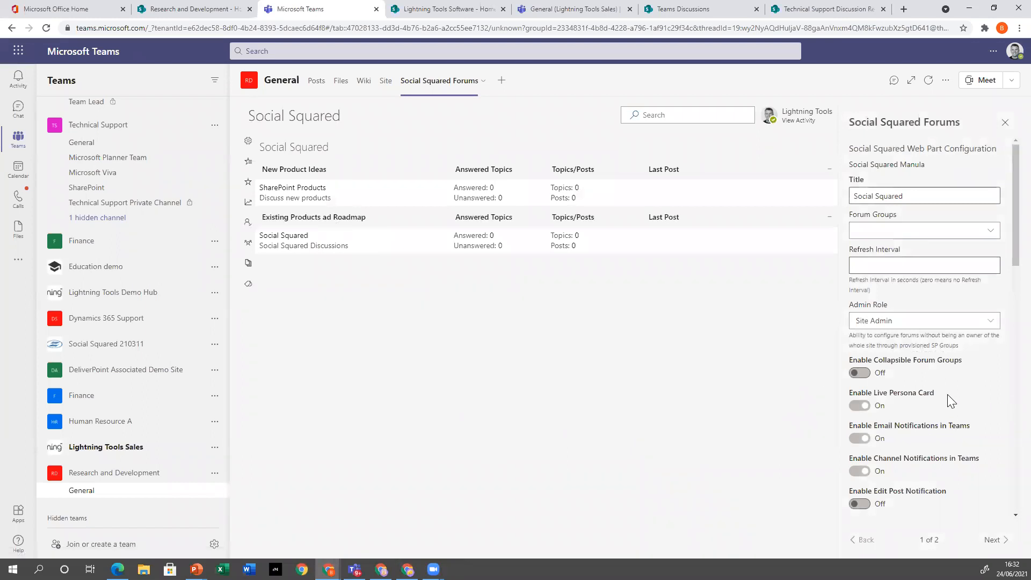
# Step: Review the tab's Social Squared configuration options, from notifications through attachments to badges and web part height, and close the configuration
pyautogui.scroll(-3, 945, 397)
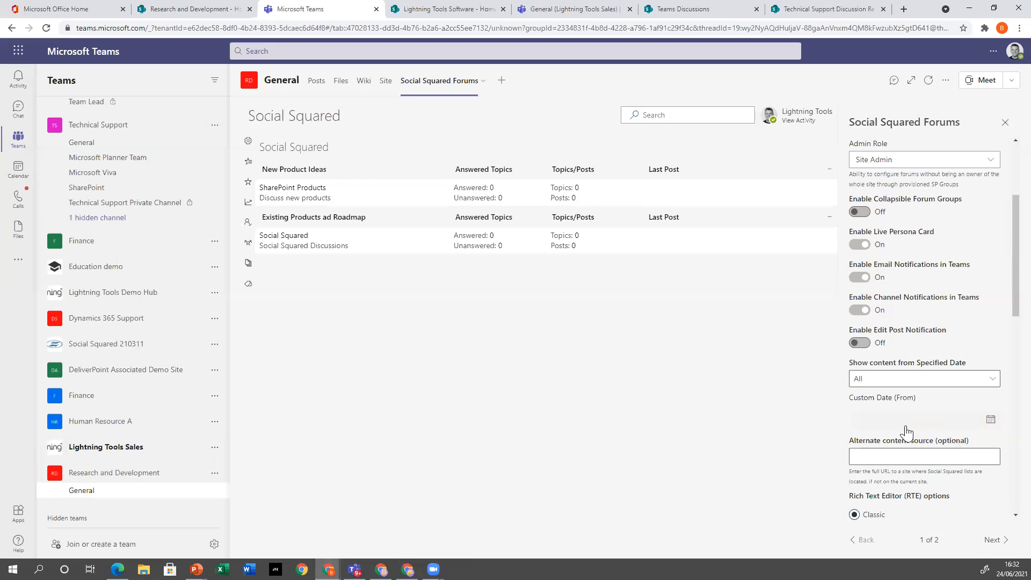
pyautogui.scroll(-3, 957, 427)
pyautogui.scroll(-3, 958, 428)
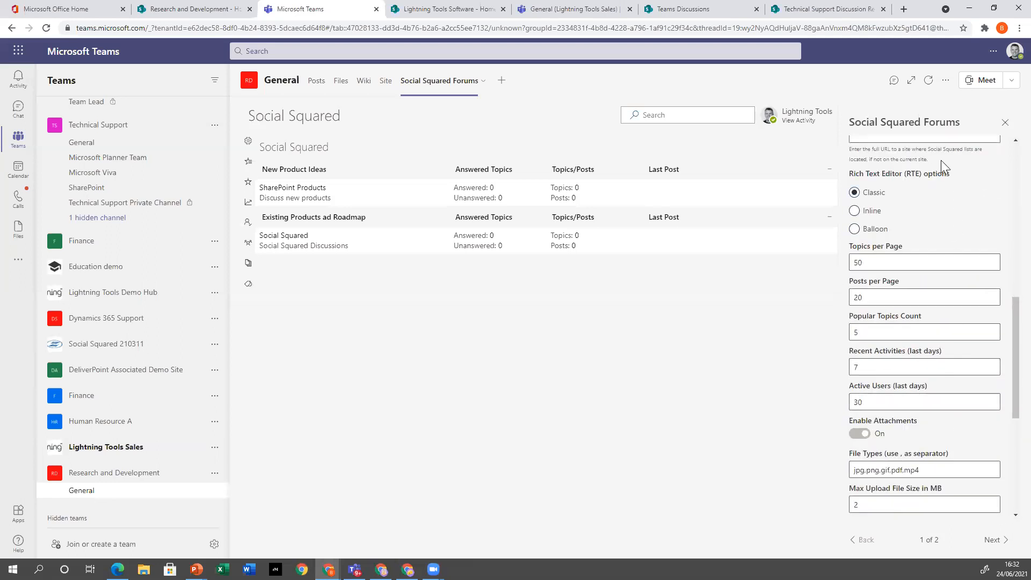
pyautogui.scroll(-5, 932, 237)
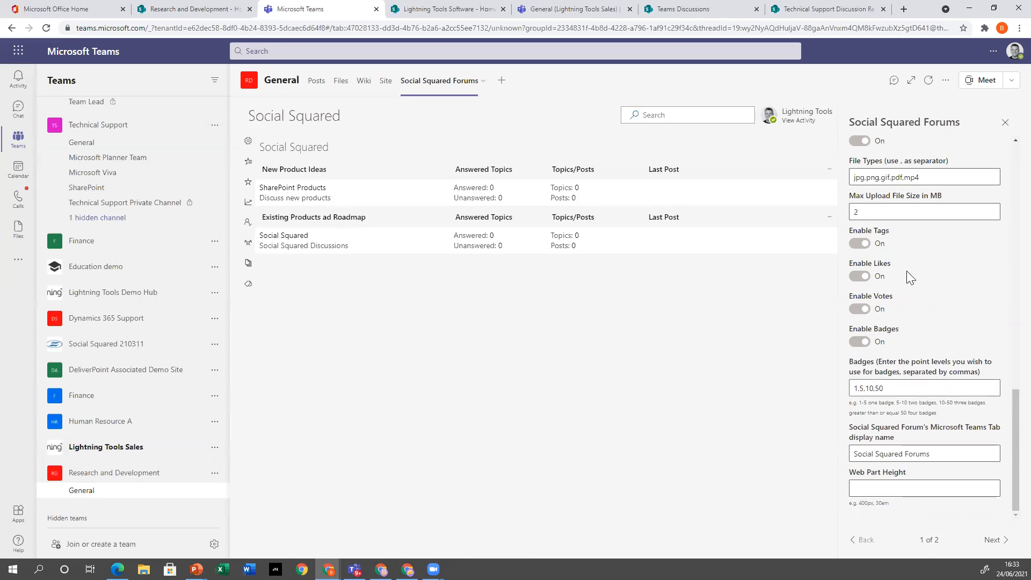
pyautogui.scroll(5, 977, 284)
pyautogui.click(1005, 122)
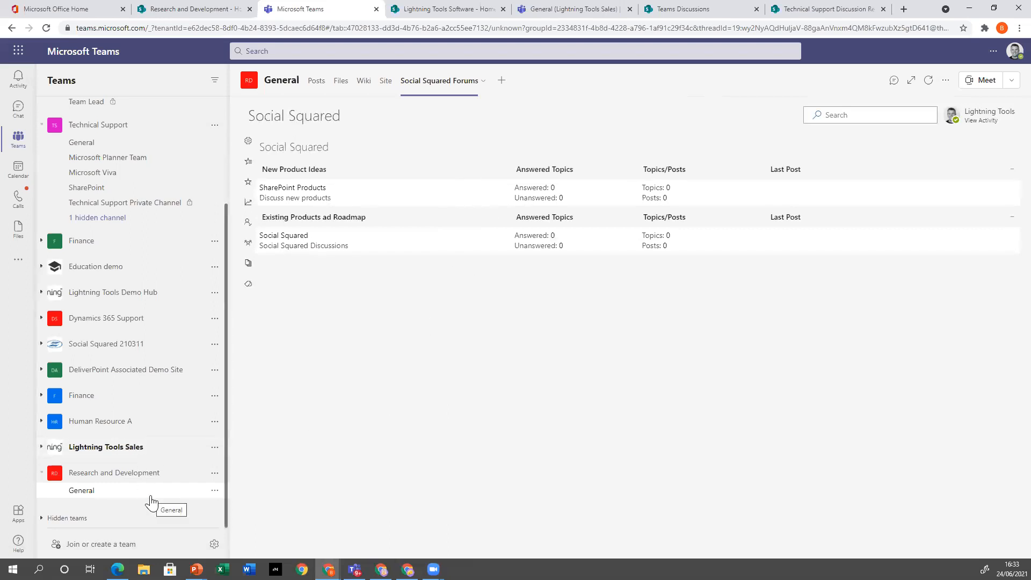
# Step: Create a standard channel named "Product Innovation" in the Research and Development team
pyautogui.click(214, 473)
pyautogui.click(257, 338)
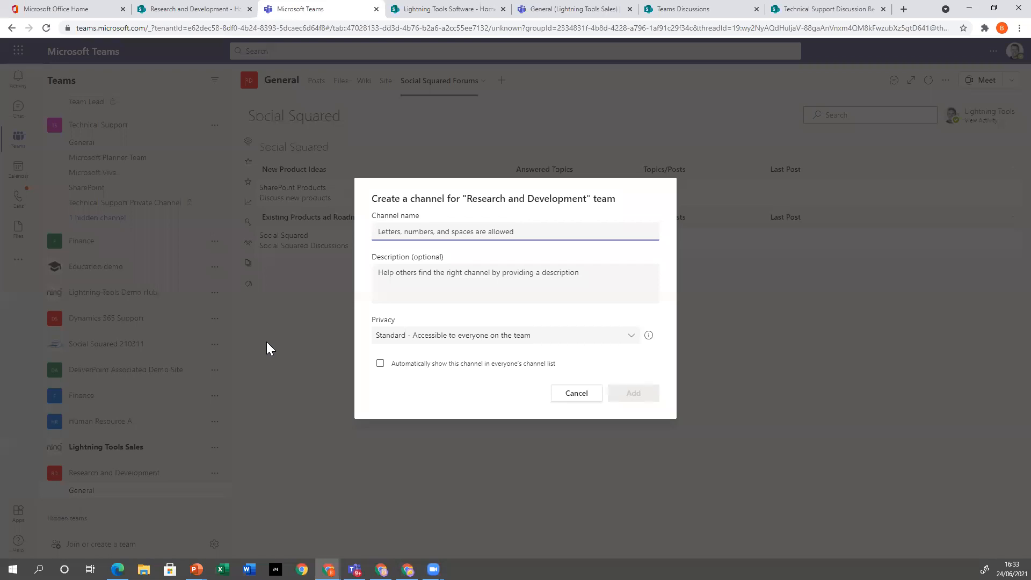
pyautogui.write('Product Innovation')
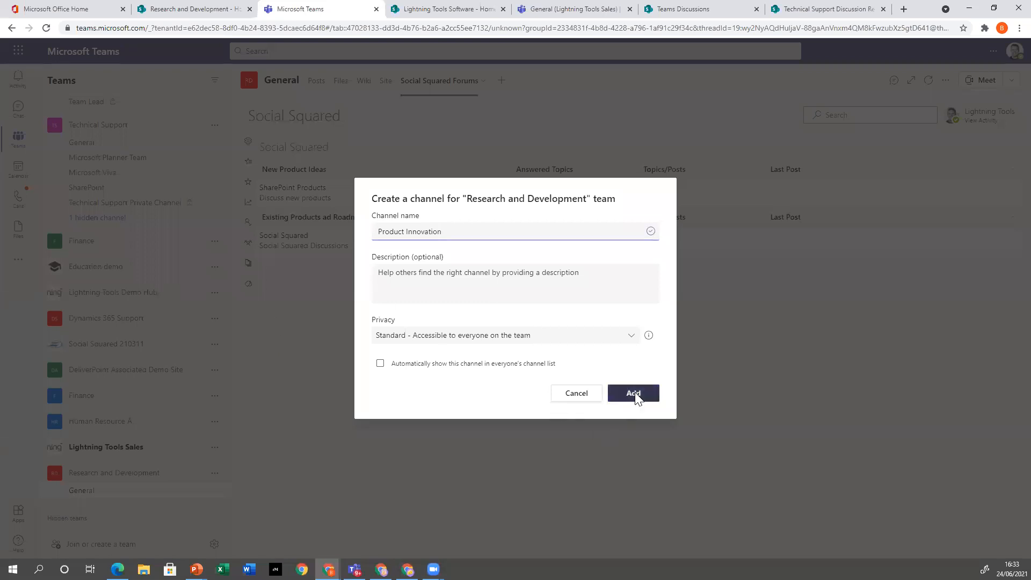
pyautogui.click(635, 394)
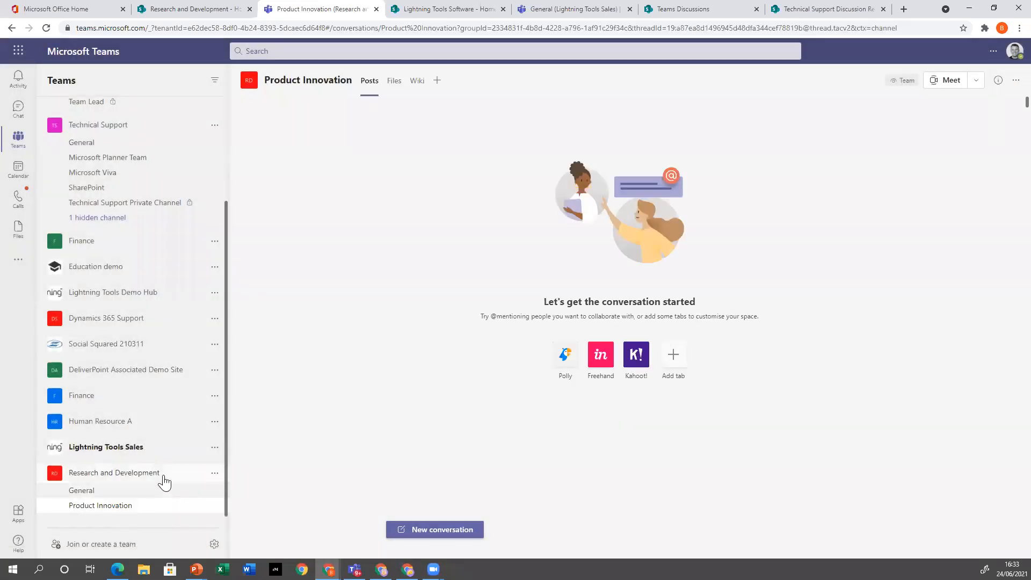
# Step: Add a Social Squared Forums tab to the Product Innovation channel
pyautogui.click(437, 81)
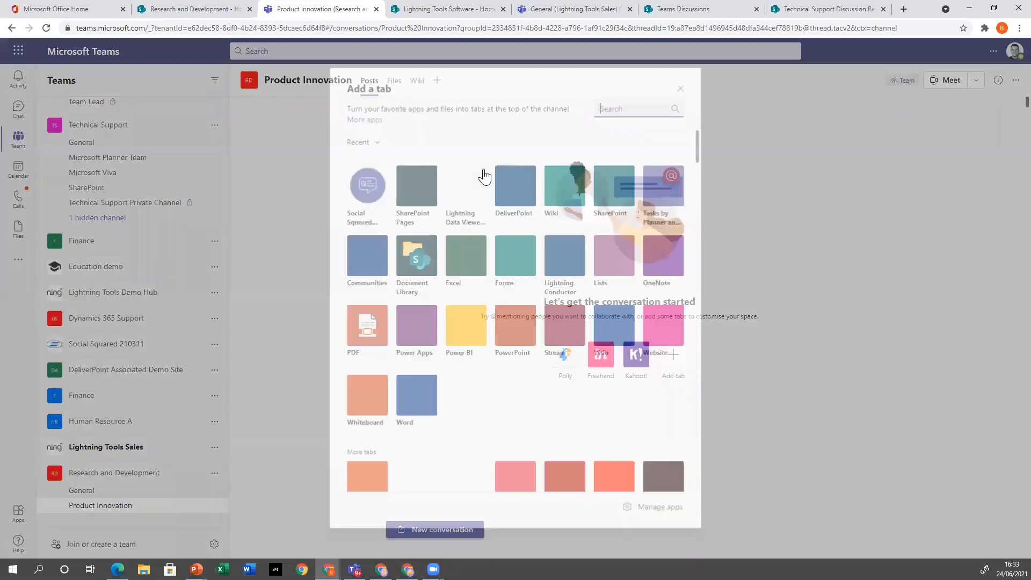
pyautogui.click(361, 196)
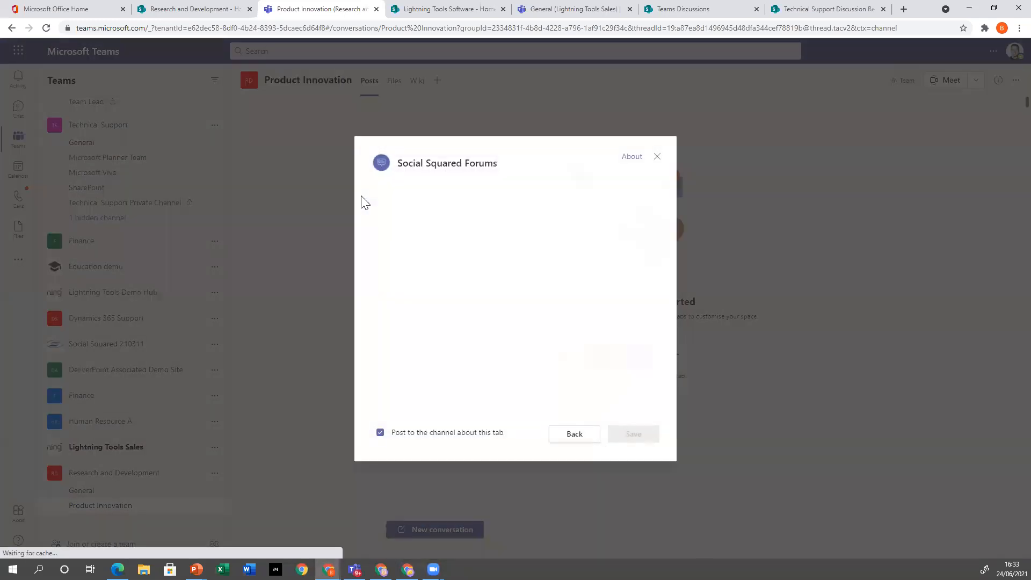
pyautogui.click(631, 432)
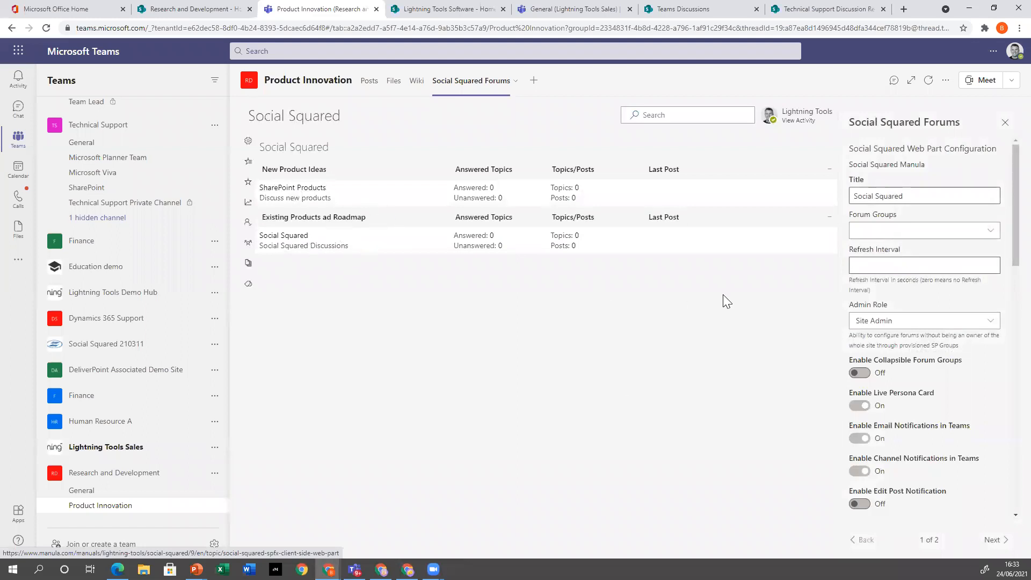
# Step: Limit the Product Innovation tab's forum groups to New Product Ideas, and close the web part configuration
pyautogui.click(989, 231)
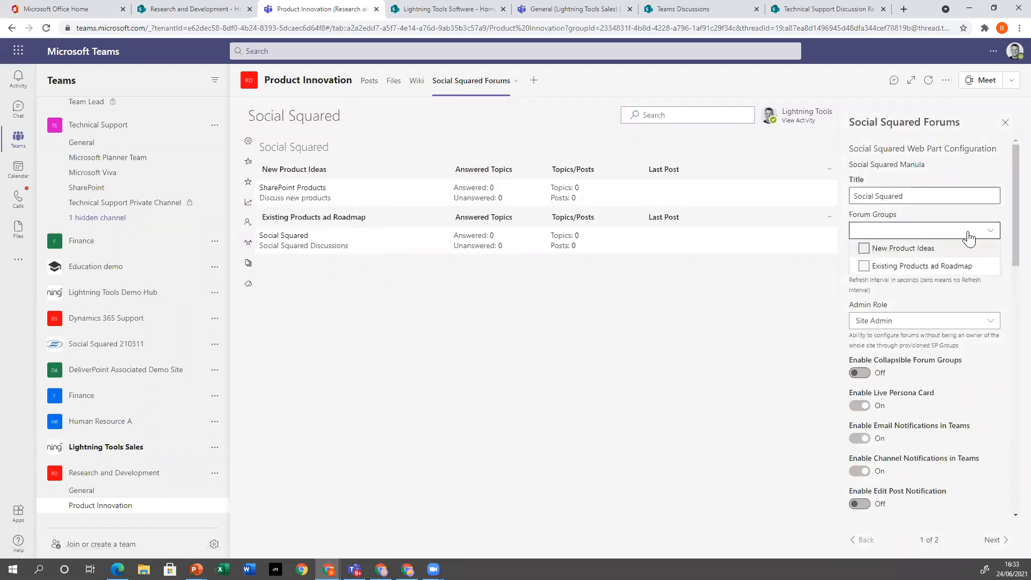
pyautogui.click(864, 253)
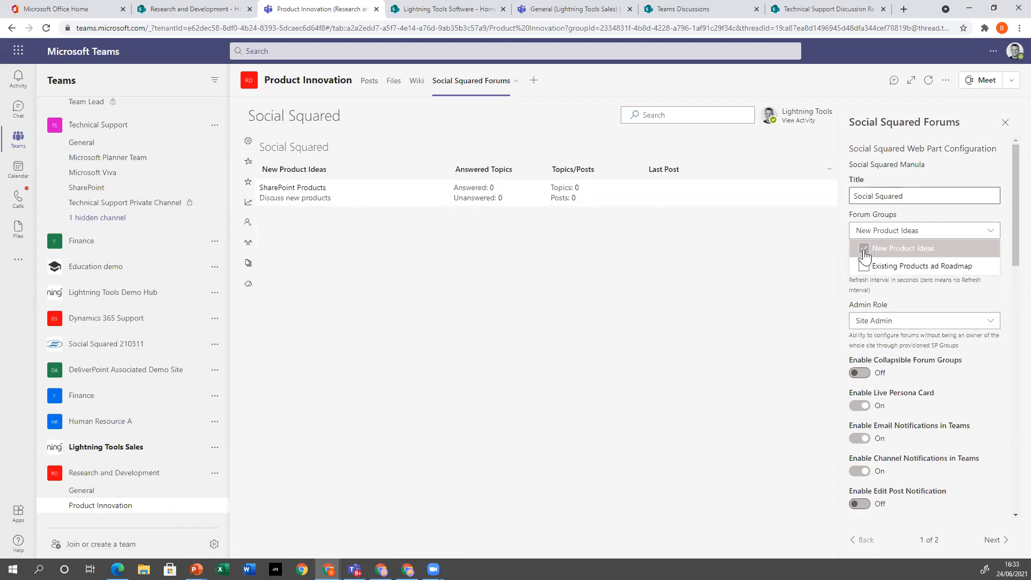
pyautogui.click(741, 328)
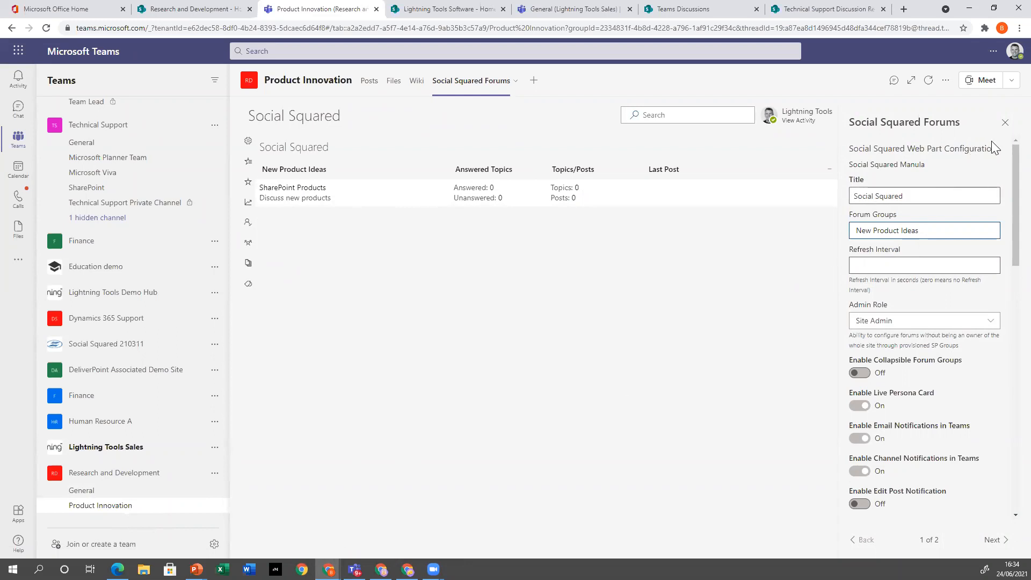
pyautogui.click(1005, 123)
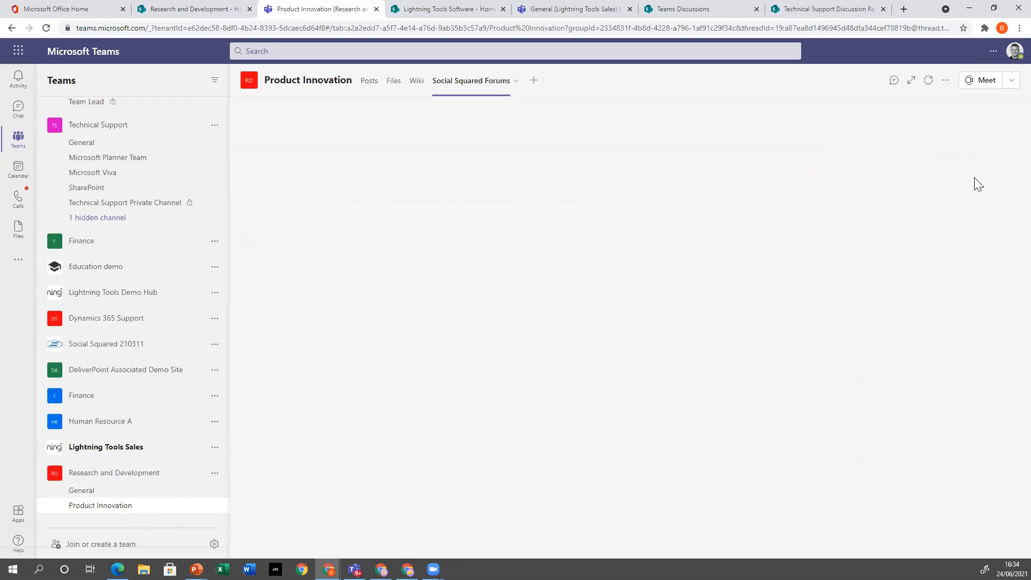
# Step: Set the Teams theme to Dark and close the settings
pyautogui.click(993, 51)
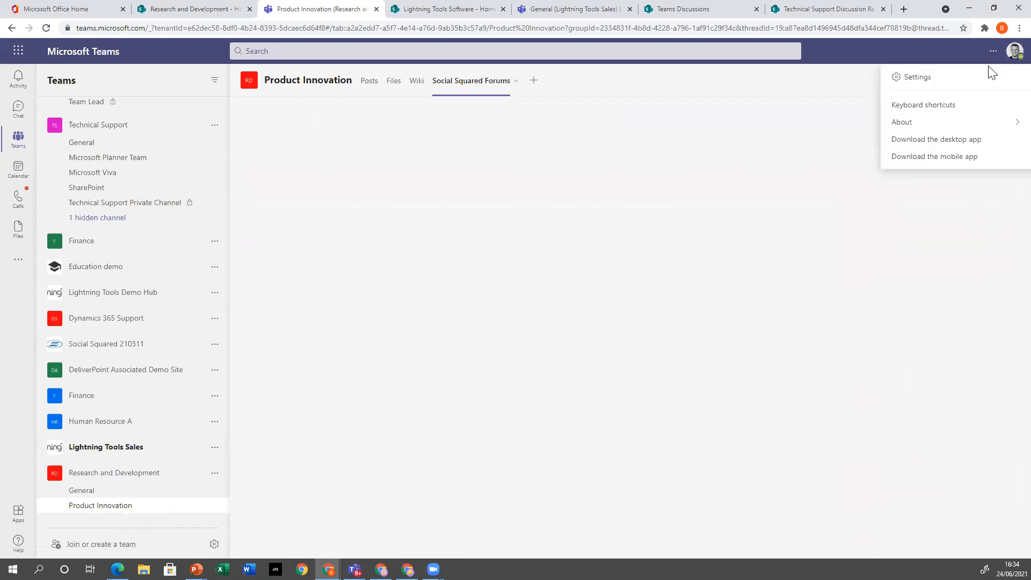
pyautogui.click(911, 80)
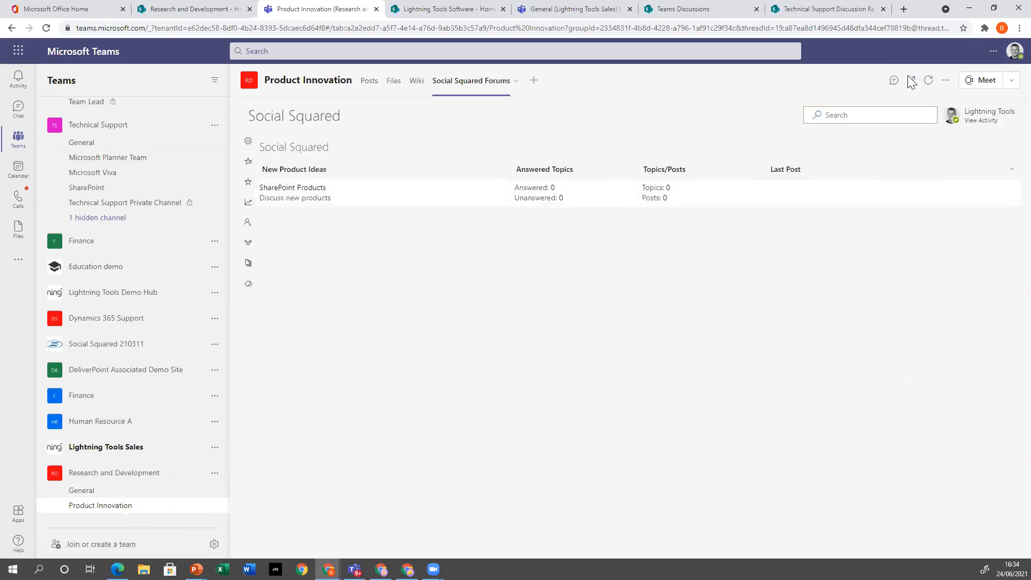
pyautogui.click(559, 165)
pyautogui.click(714, 105)
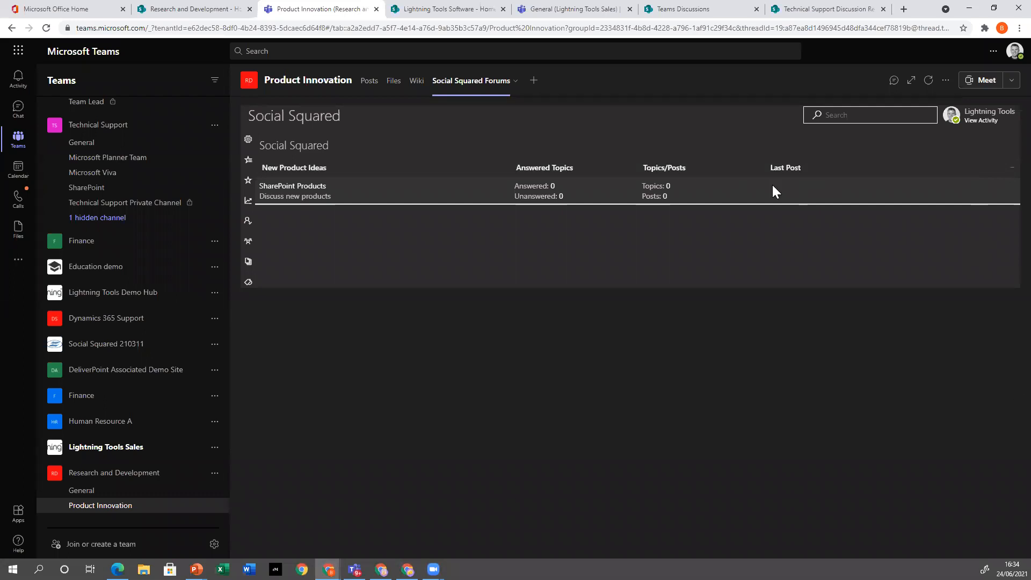
# Step: Restore the Default theme in the Teams settings and close them
pyautogui.click(993, 53)
pyautogui.click(950, 82)
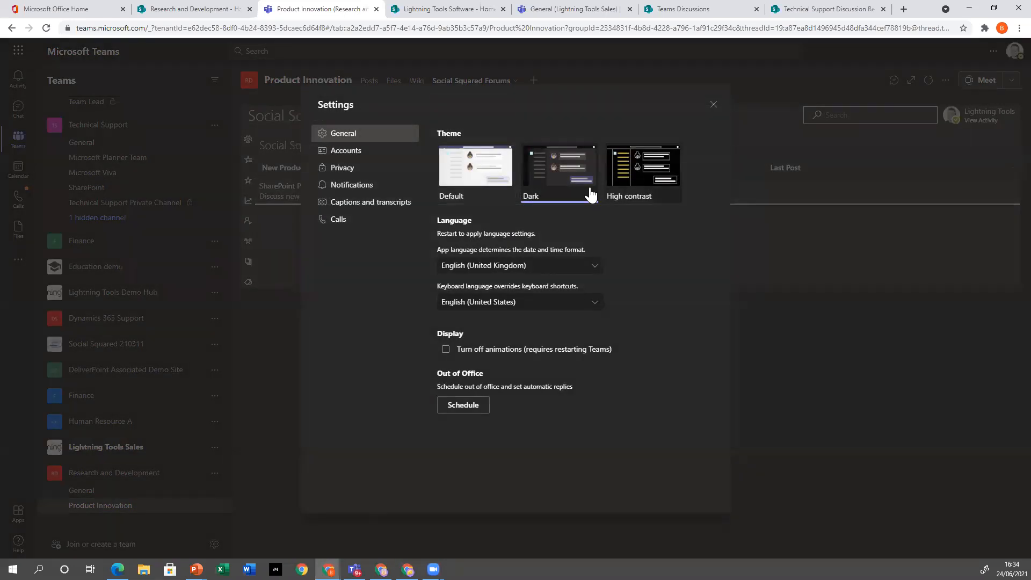
pyautogui.click(499, 178)
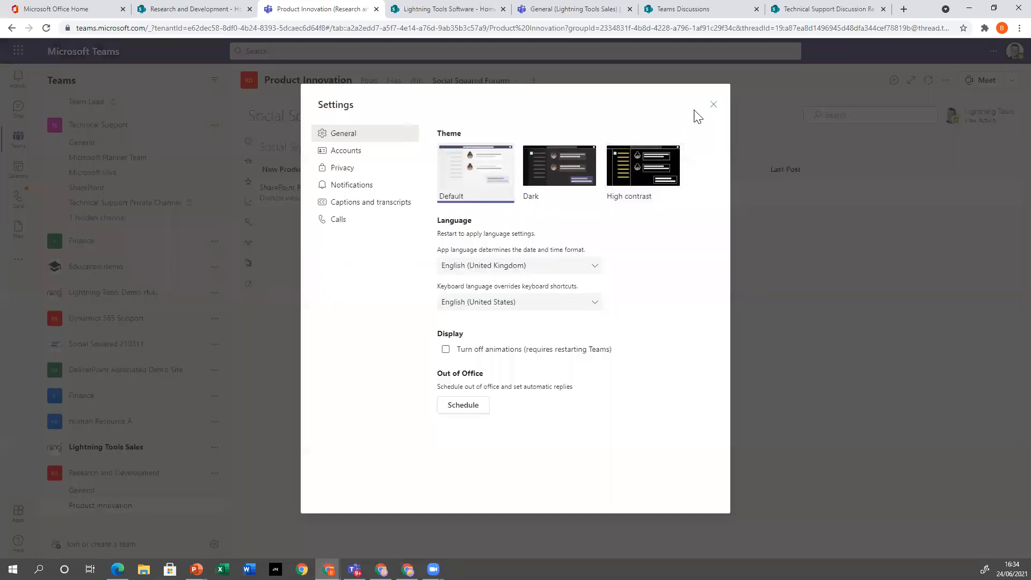
pyautogui.click(713, 104)
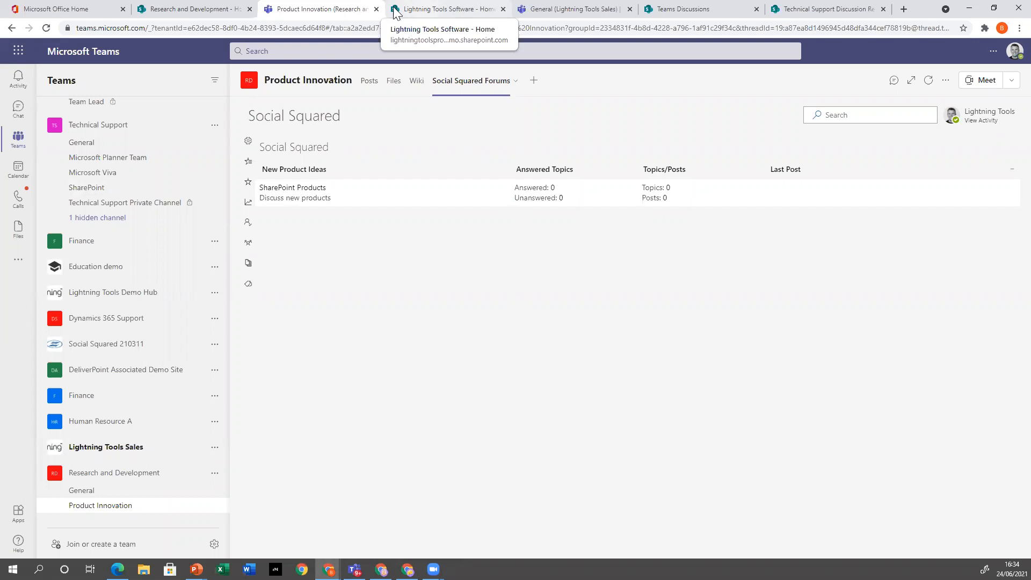
# Step: Switch to the Lightning Tools Software site and view the Technical Sales Q&A discussions from its Sales Hub
pyautogui.click(198, 10)
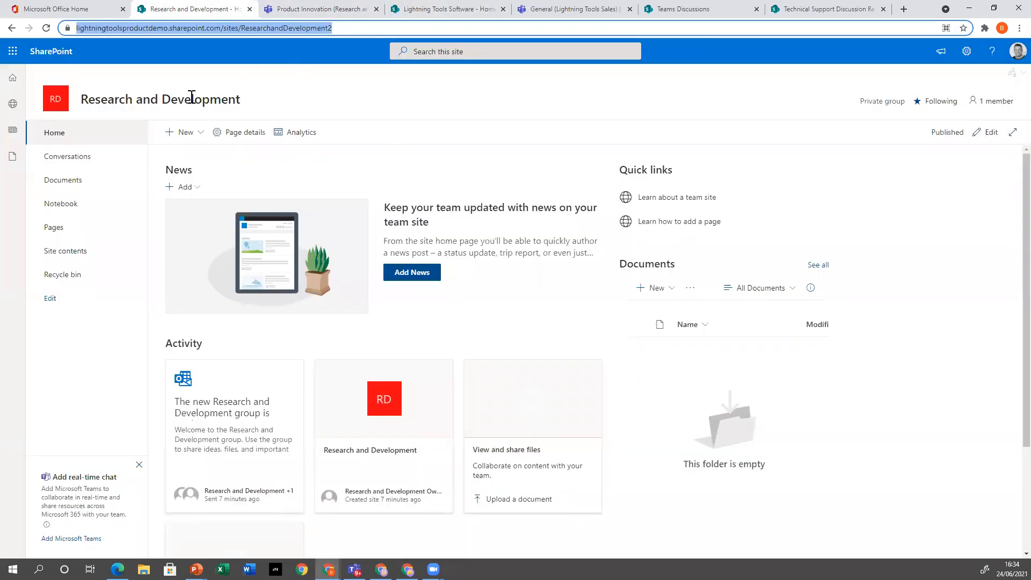
pyautogui.click(400, 9)
pyautogui.moveTo(370, 128)
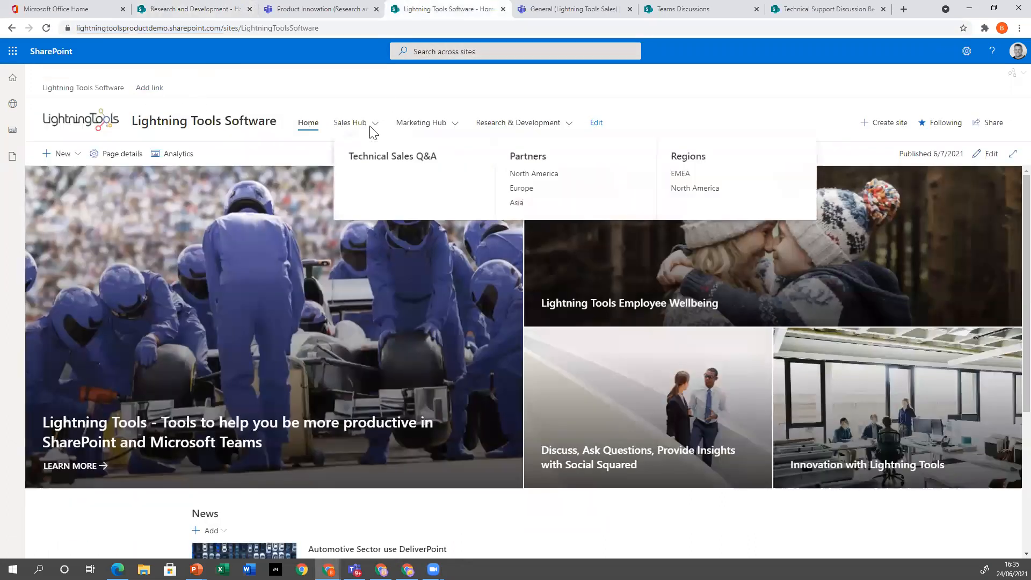
pyautogui.click(380, 158)
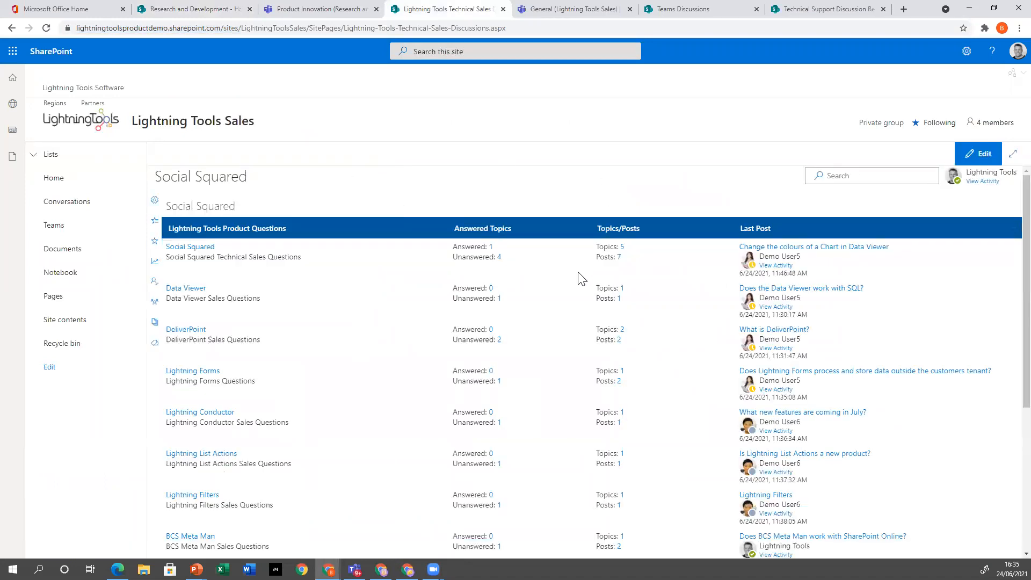
pyautogui.scroll(-3, 580, 276)
pyautogui.scroll(3, 582, 285)
pyautogui.click(467, 51)
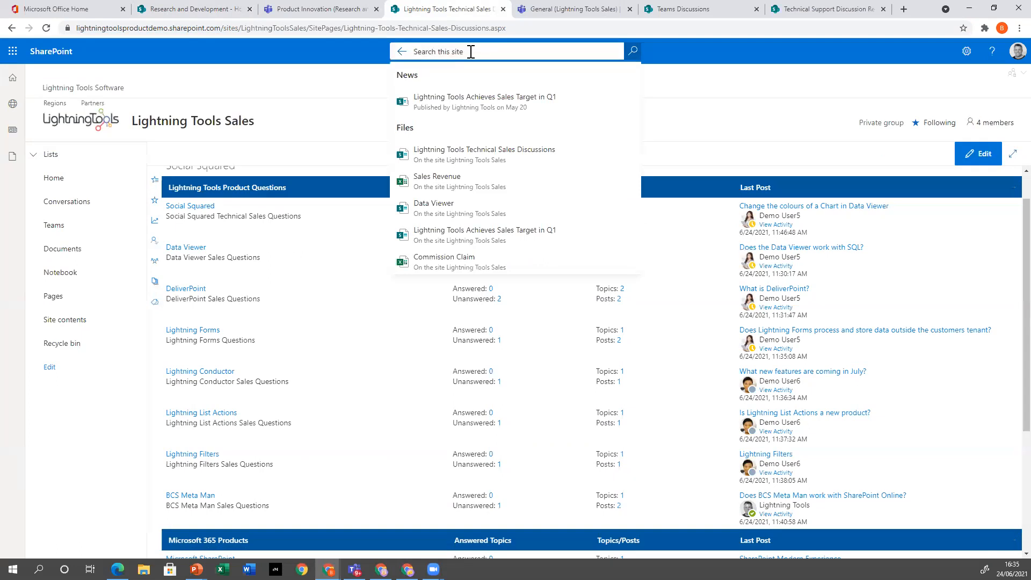
pyautogui.write('tech')
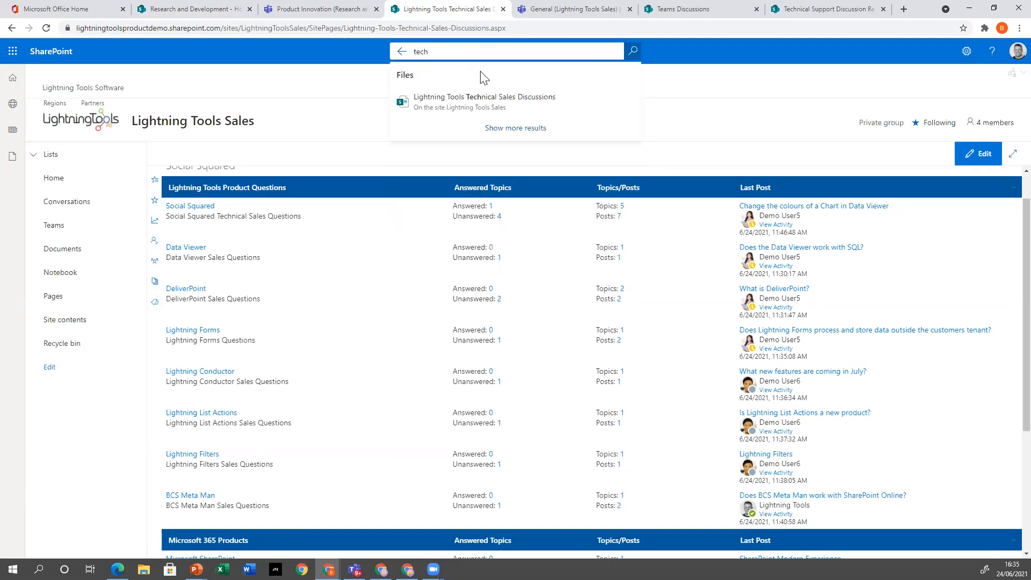
pyautogui.click(100, 88)
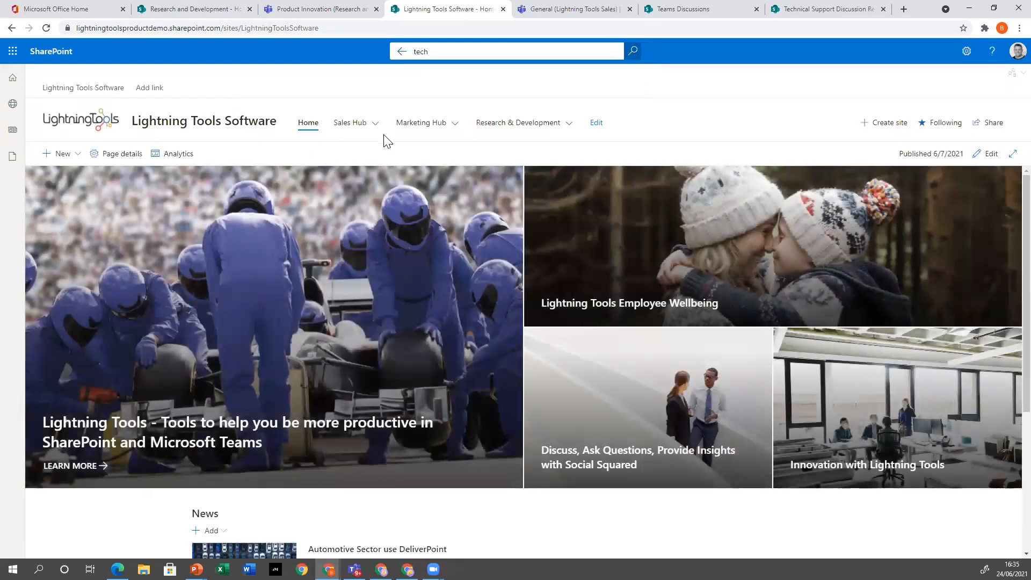
pyautogui.moveTo(379, 130)
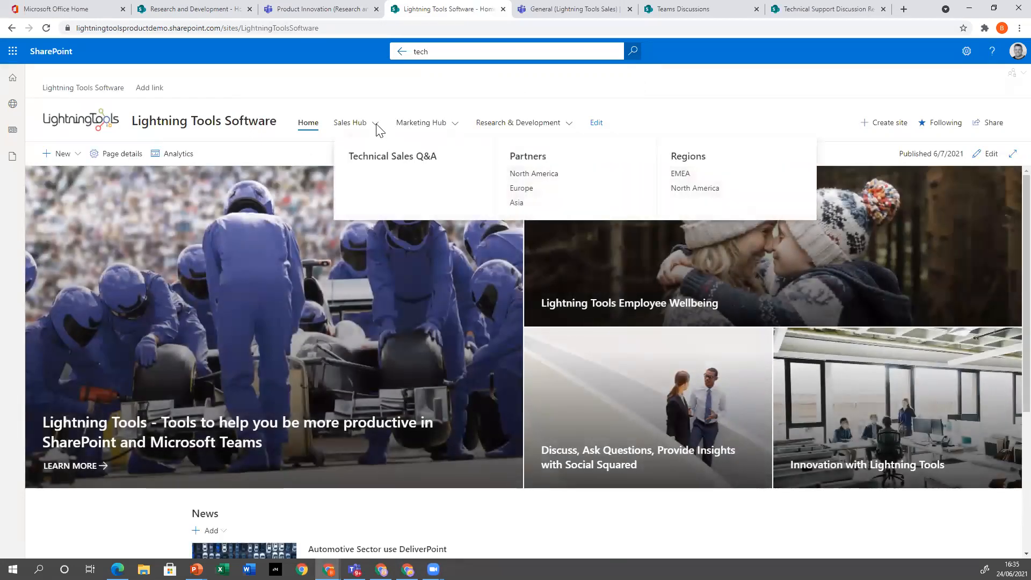
pyautogui.click(864, 475)
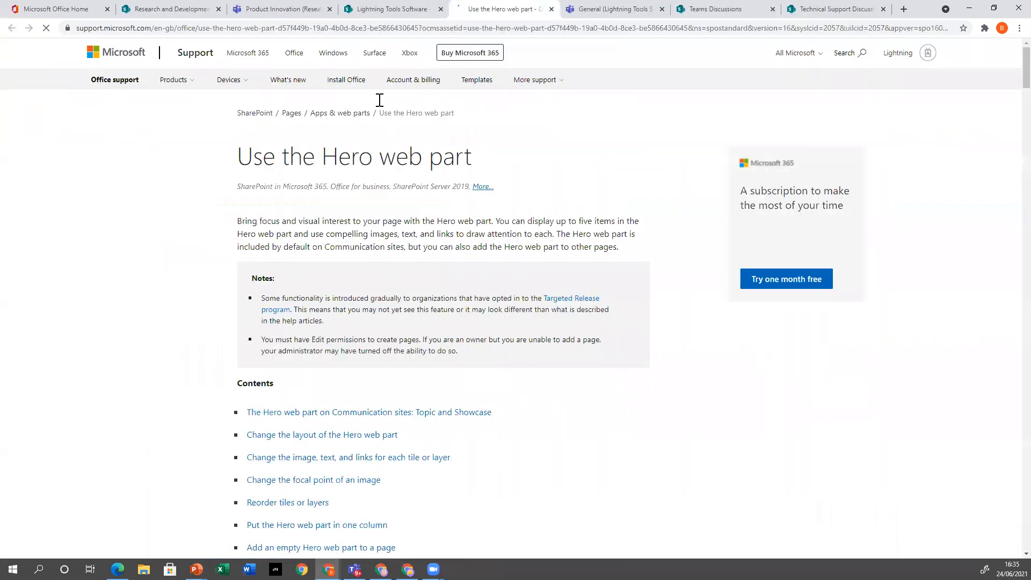
pyautogui.click(551, 9)
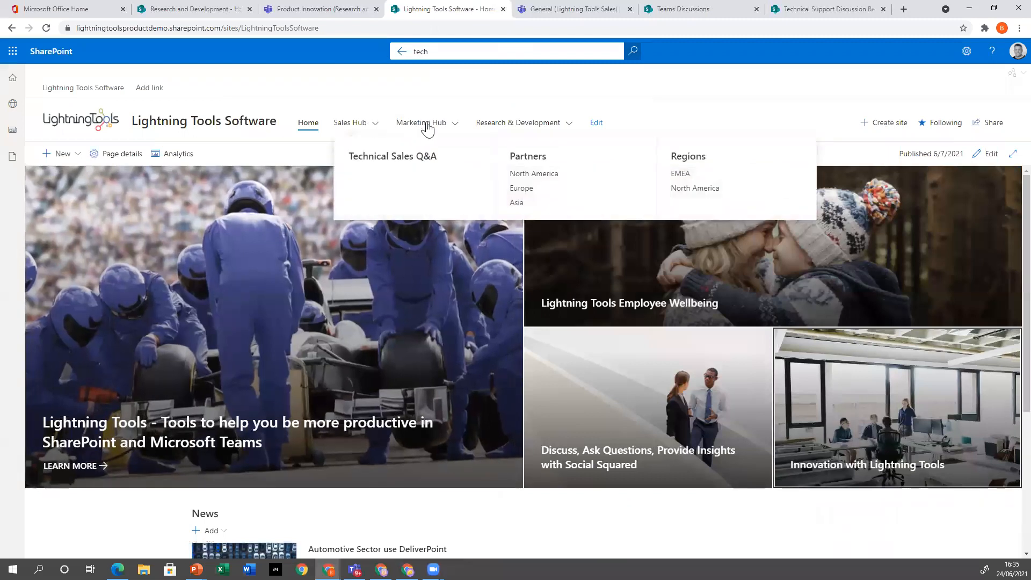
pyautogui.moveTo(525, 129)
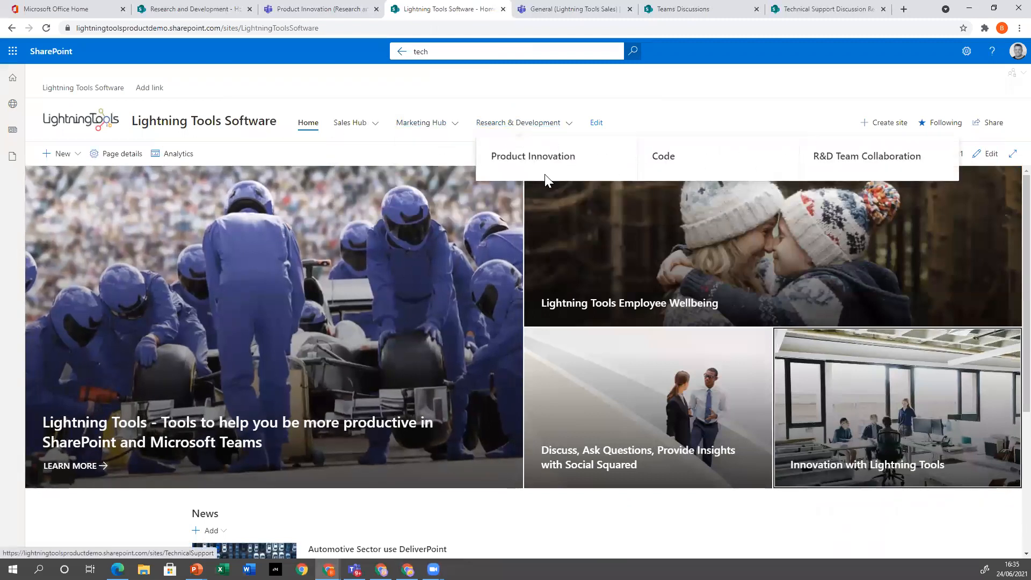
pyautogui.click(614, 465)
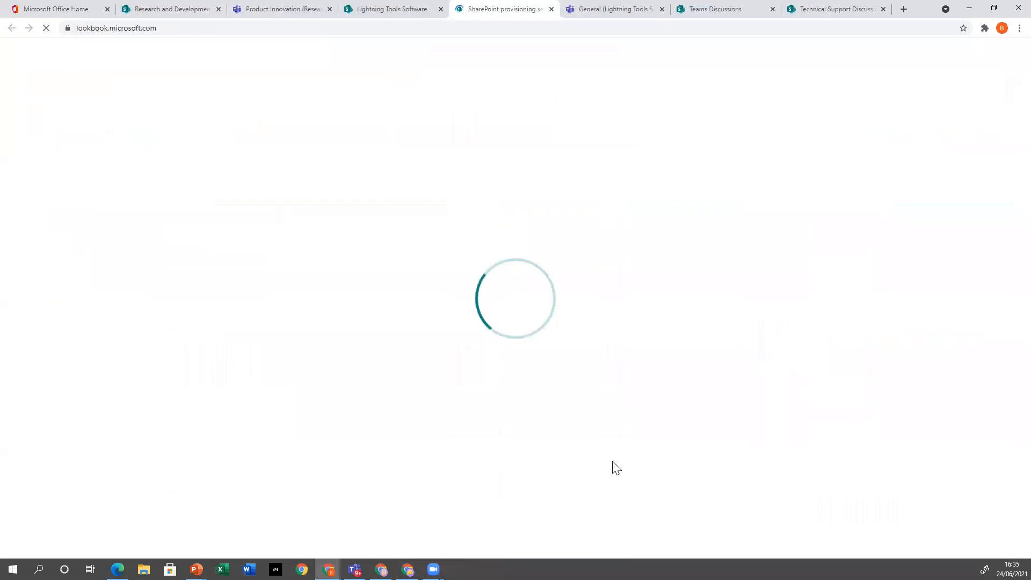
pyautogui.click(552, 9)
# Step: Go to the Technical Support site from the SharePoint start page and open its Technical-Support-Discussion-Board page
pyautogui.click(73, 48)
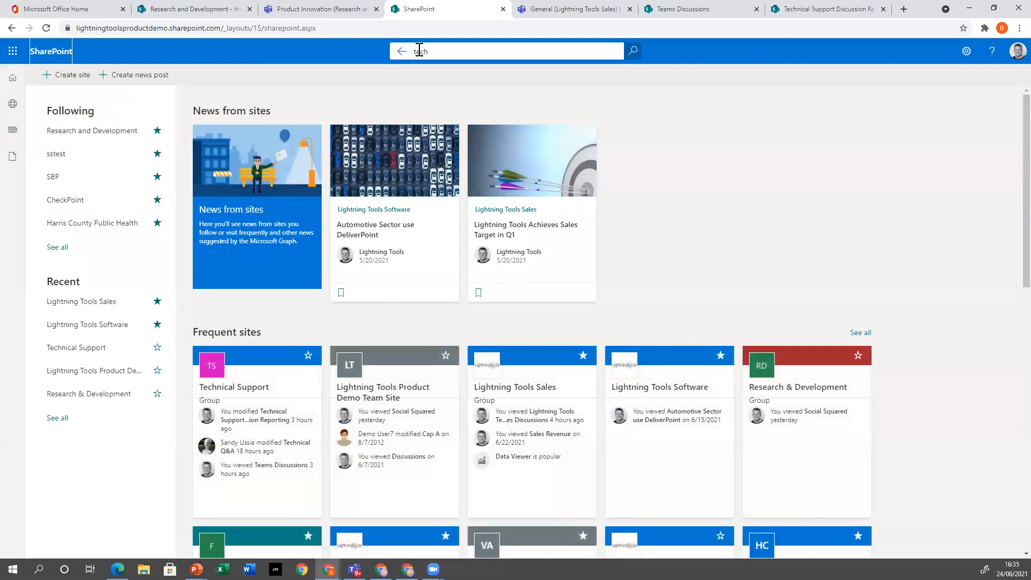
pyautogui.click(421, 50)
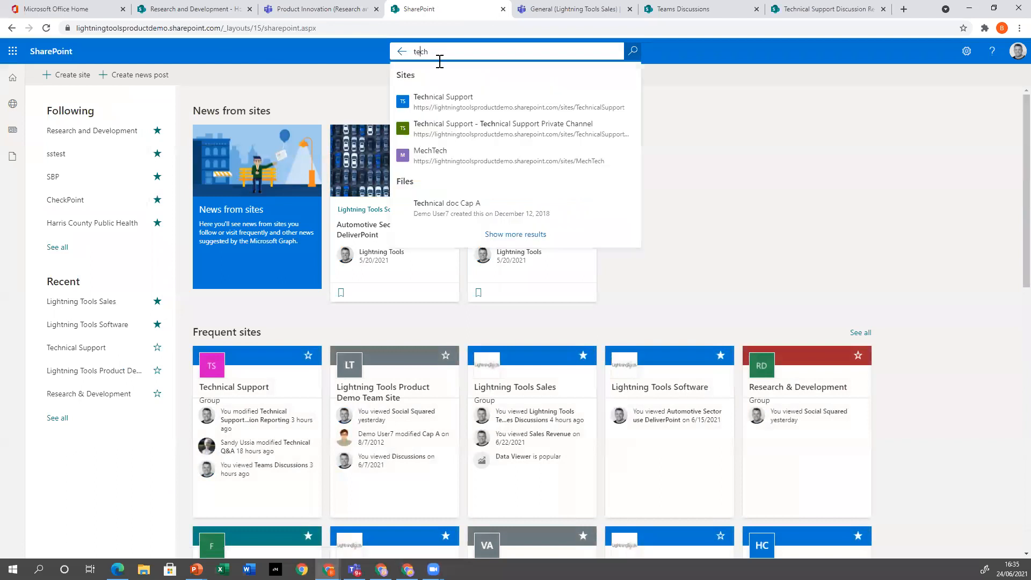
pyautogui.click(263, 370)
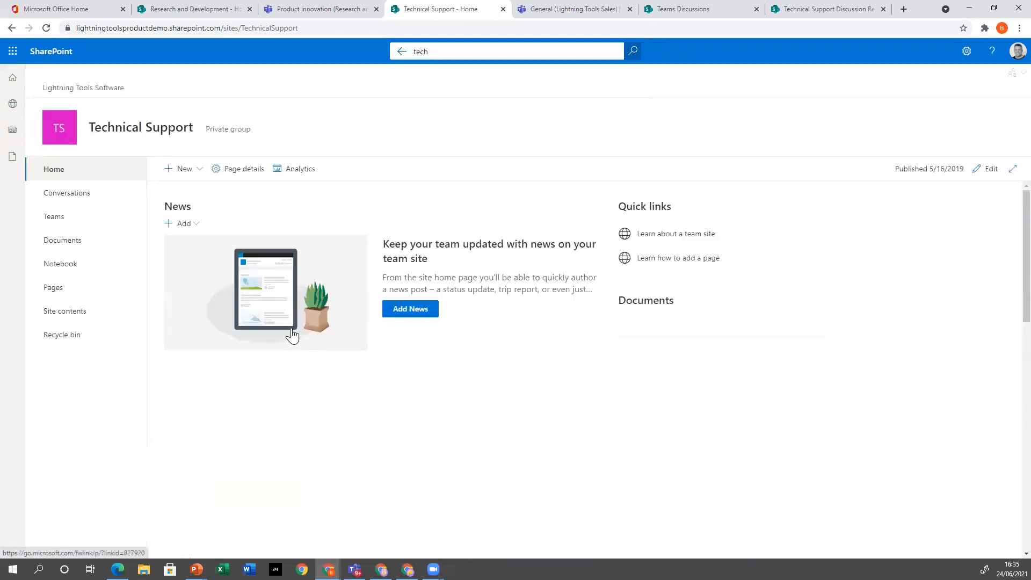
pyautogui.click(82, 293)
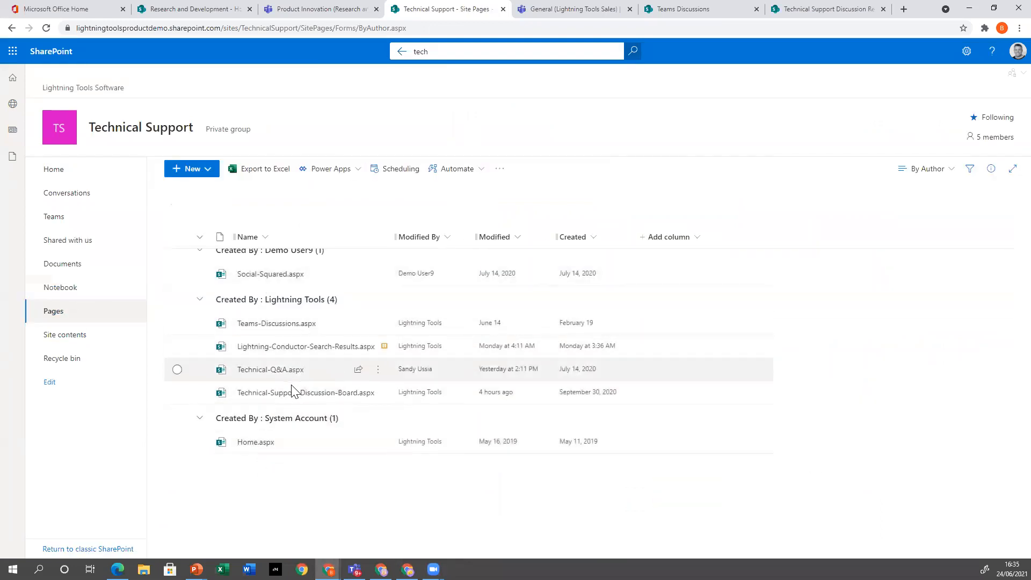
pyautogui.moveTo(285, 395)
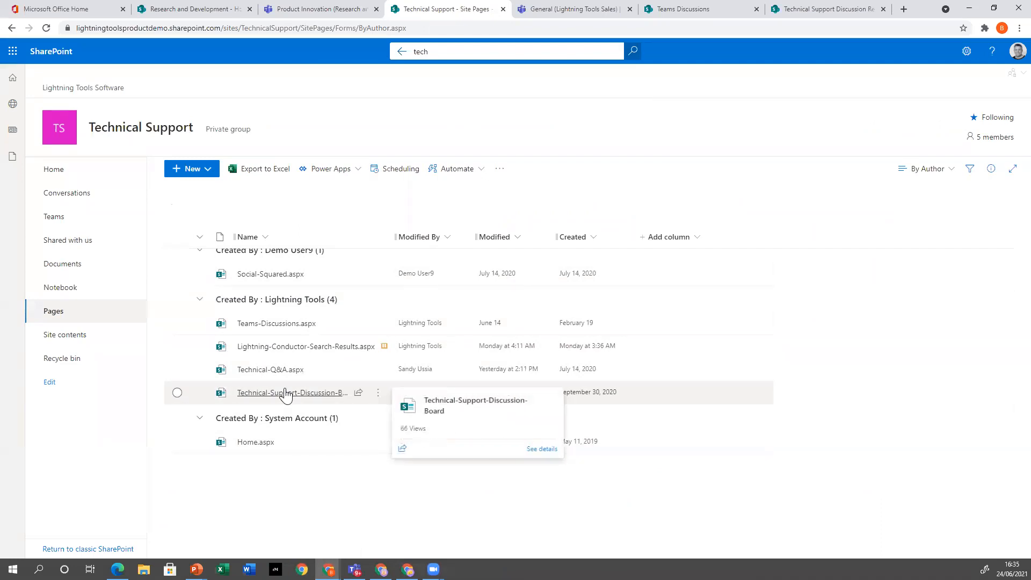
pyautogui.click(285, 395)
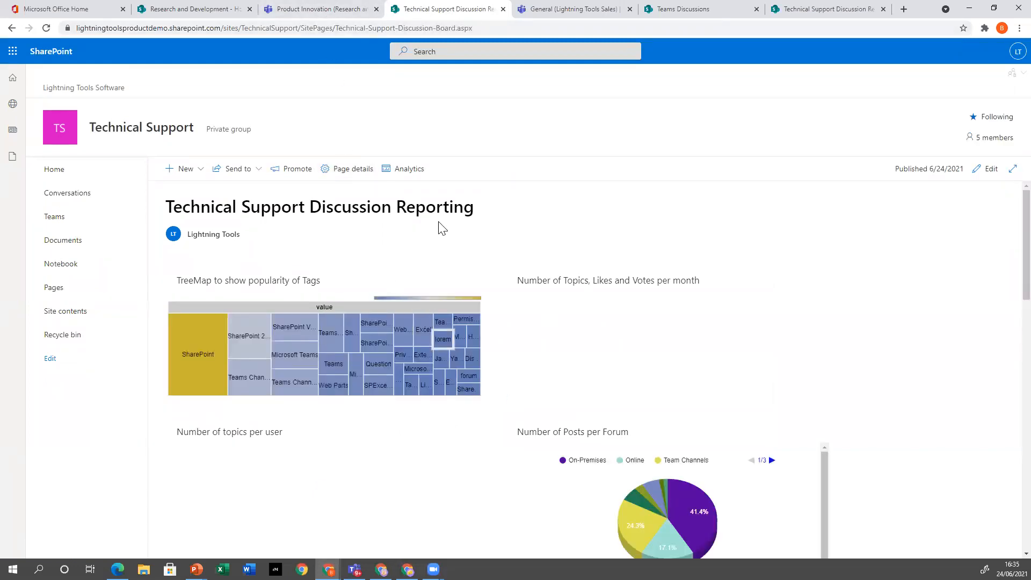
# Step: Open the Technical Support site's Technical-Q&A page and browse the topics in its On-Premises forum
pyautogui.click(75, 288)
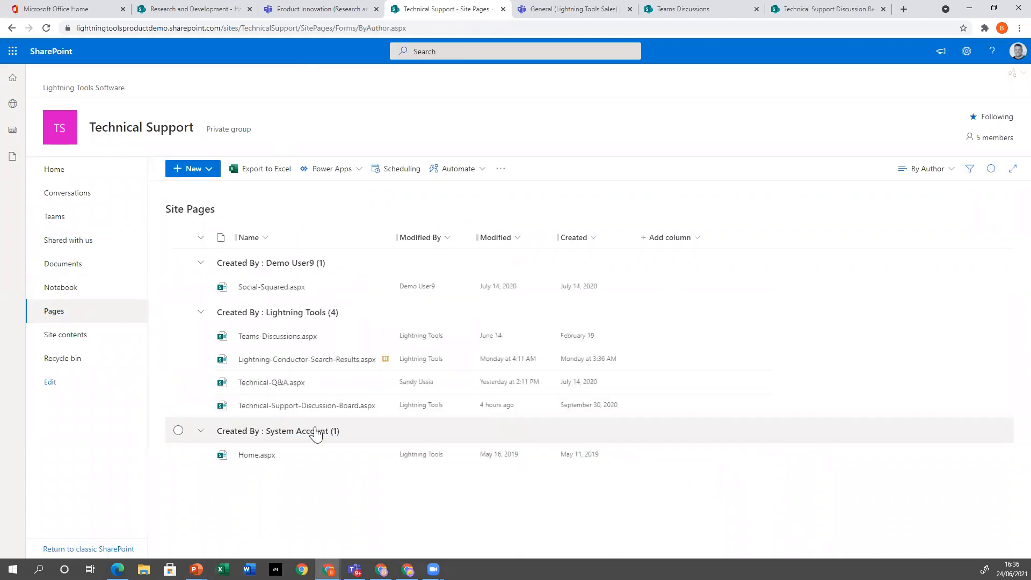
pyautogui.click(300, 392)
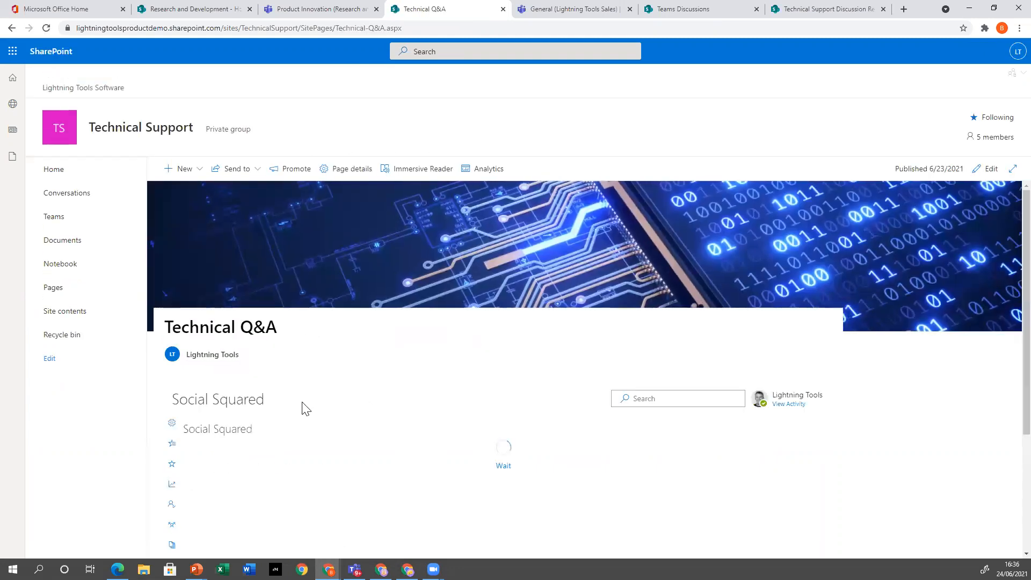
pyautogui.scroll(-4, 355, 382)
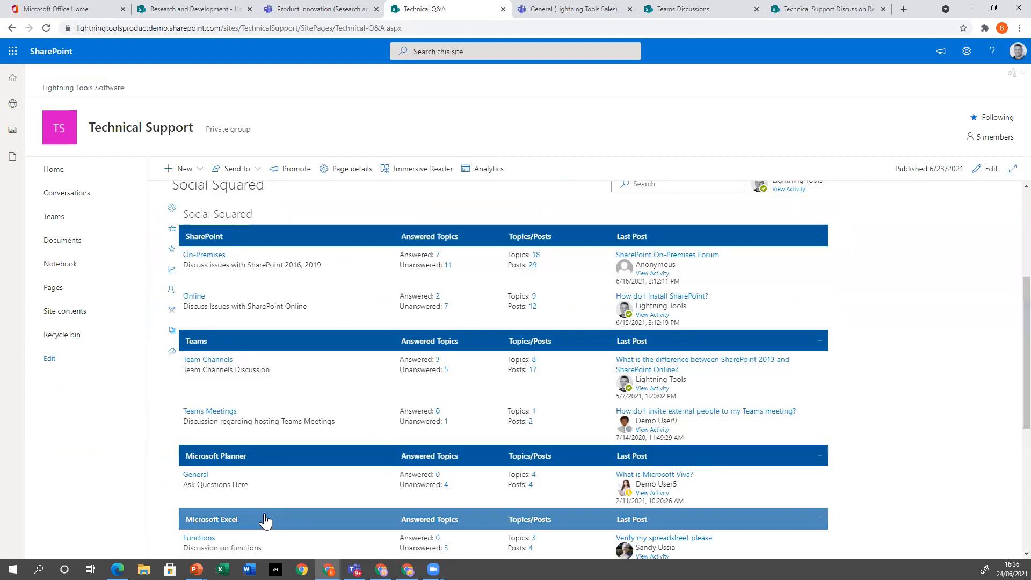
pyautogui.scroll(-2, 265, 520)
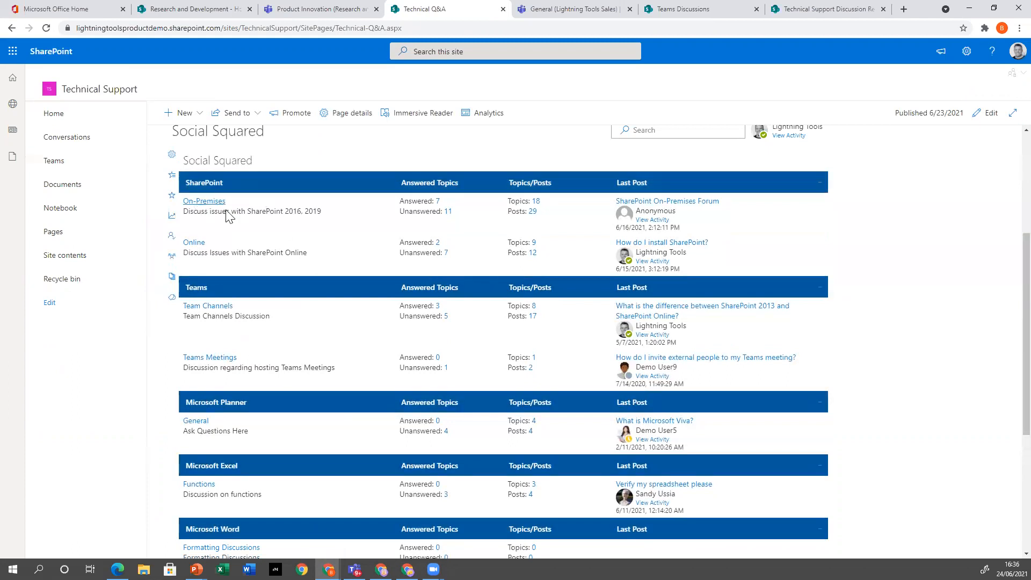
pyautogui.click(206, 202)
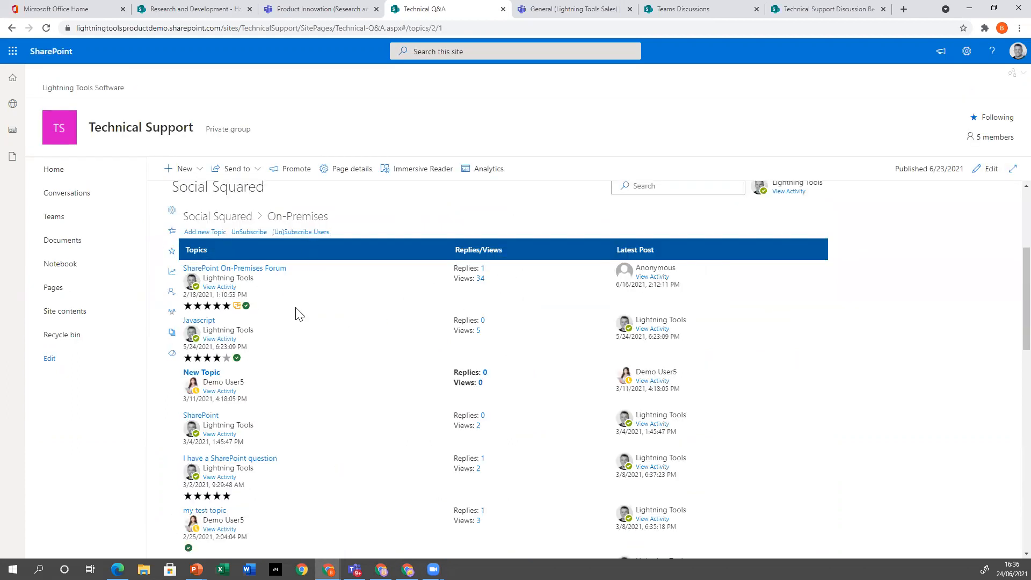
pyautogui.scroll(-3, 532, 405)
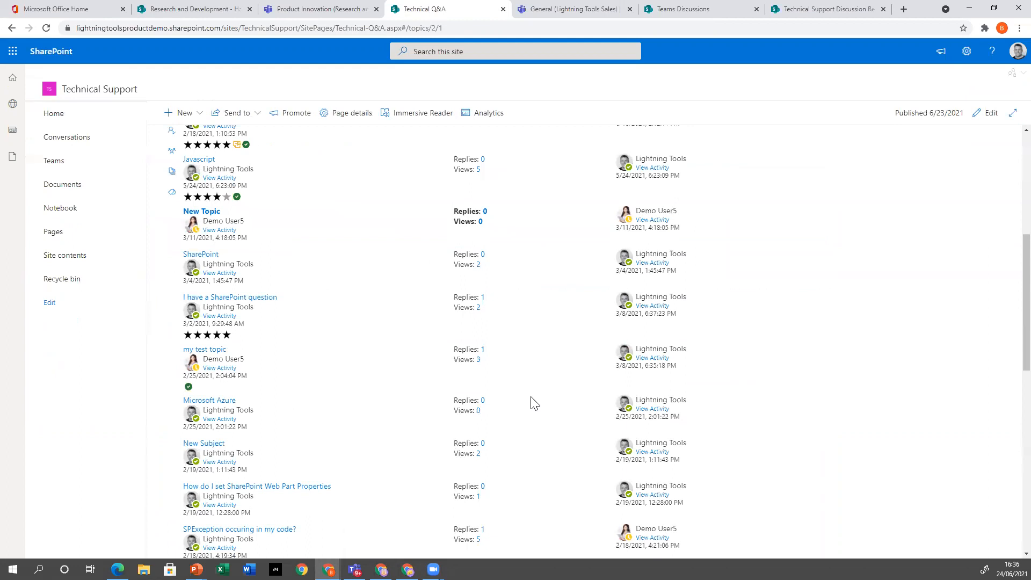
pyautogui.scroll(5, 531, 404)
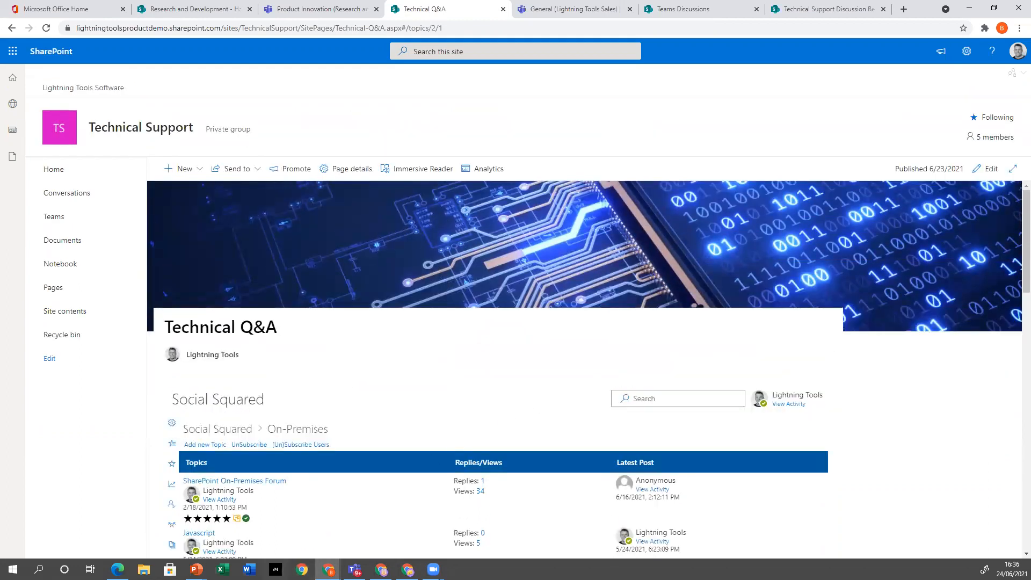
pyautogui.scroll(-2, 481, 466)
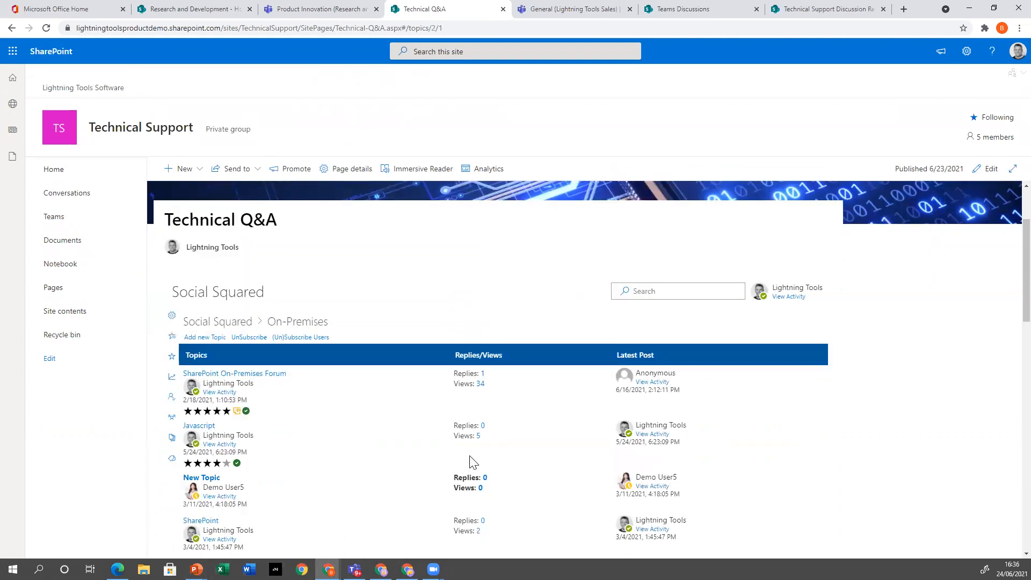
# Step: Switch to the PowerPoint slide show and advance to the Reporting & Analysing Social Squared with Data Viewer slide
pyautogui.moveTo(196, 569)
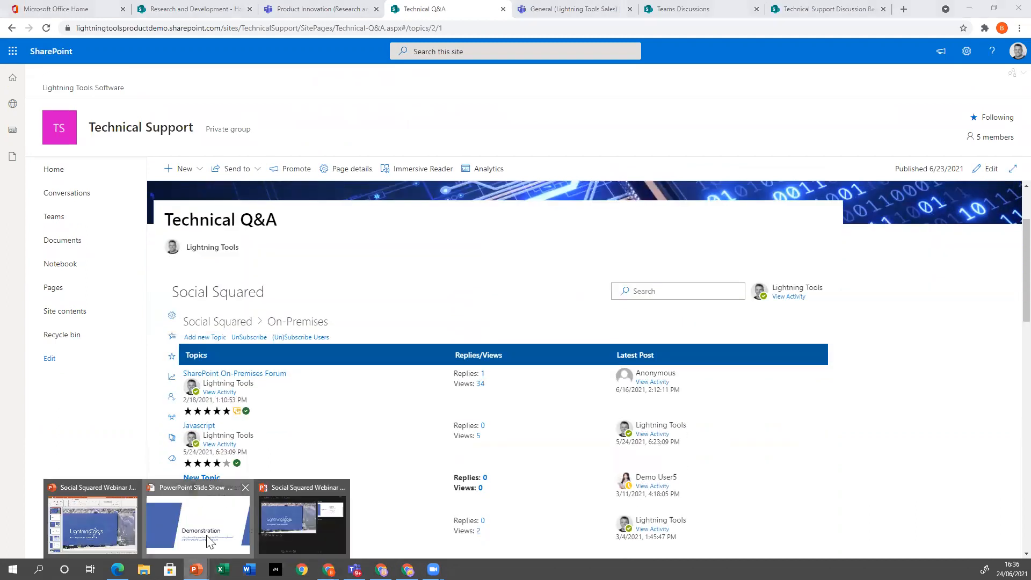
pyautogui.click(211, 537)
pyautogui.click(382, 360)
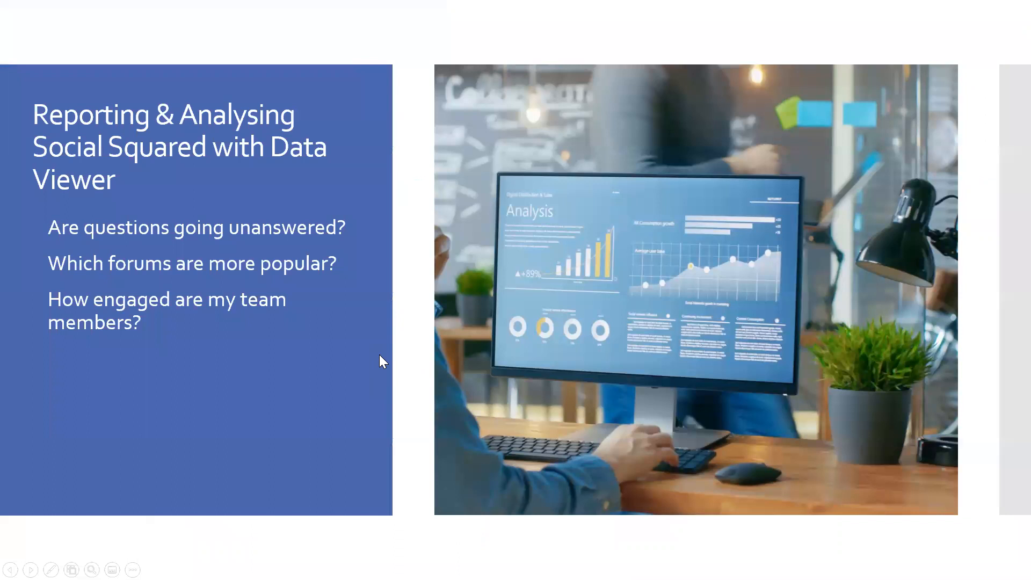
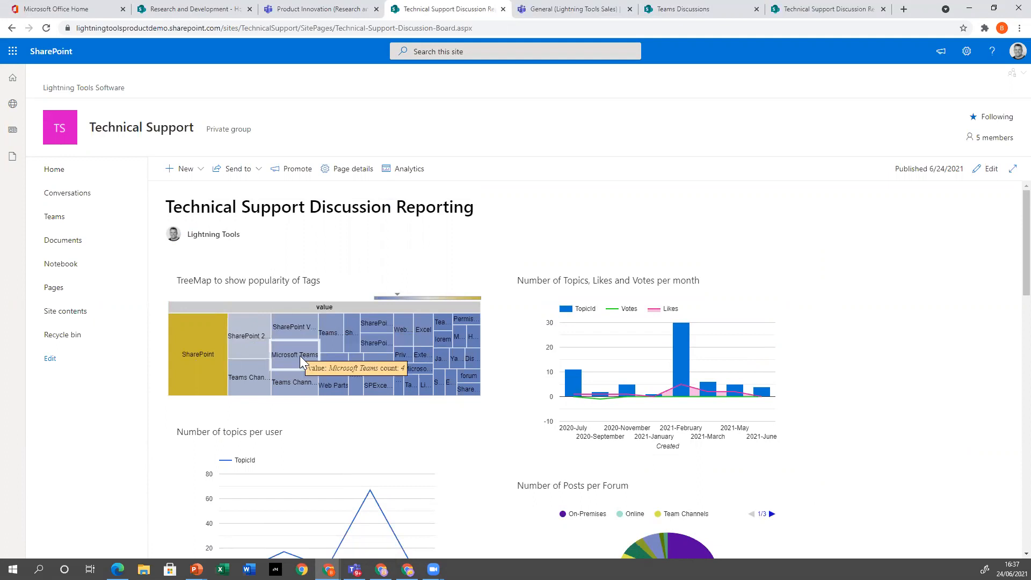
# Step: Examine the tag popularity, monthly activity, topics per user and posts per forum charts on the Technical Support Discussion Reporting page
pyautogui.moveTo(324, 384)
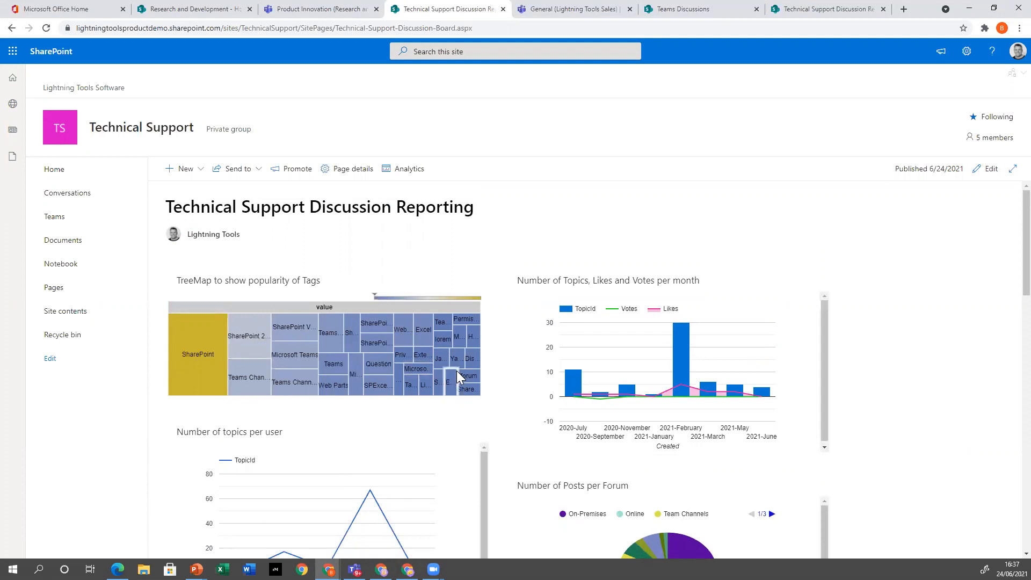
pyautogui.moveTo(684, 371)
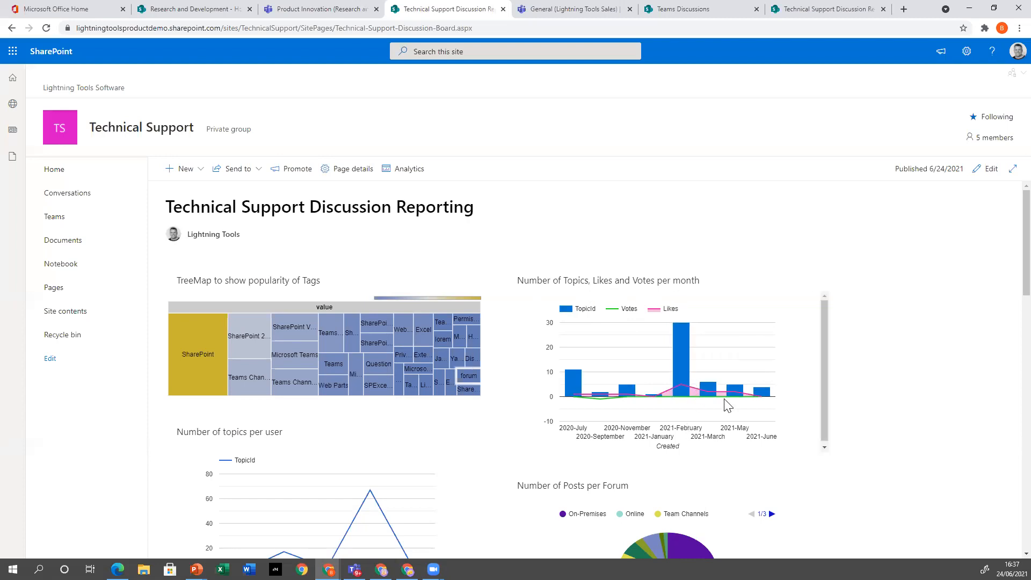
pyautogui.scroll(-1, 727, 406)
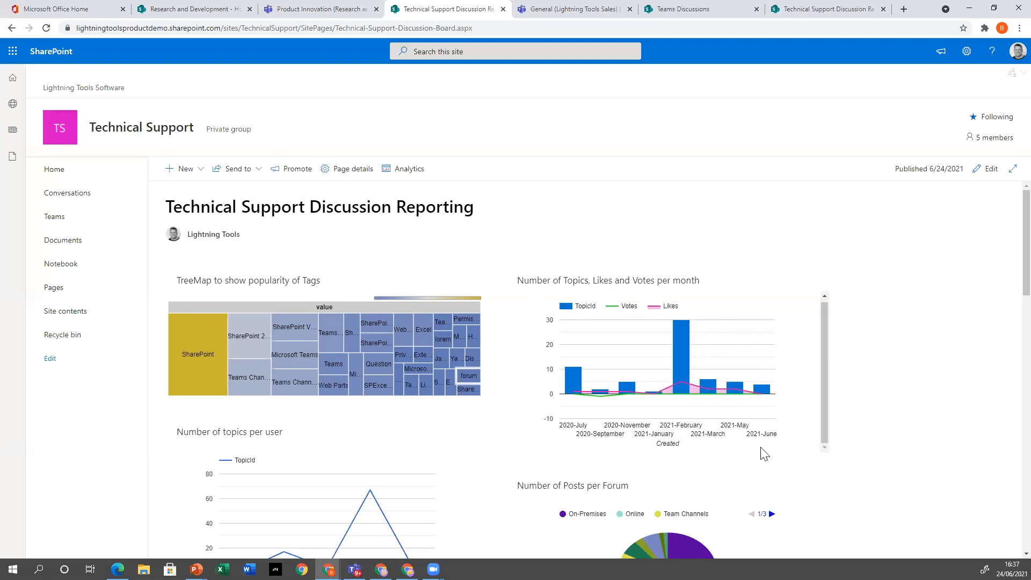
pyautogui.scroll(-3, 937, 293)
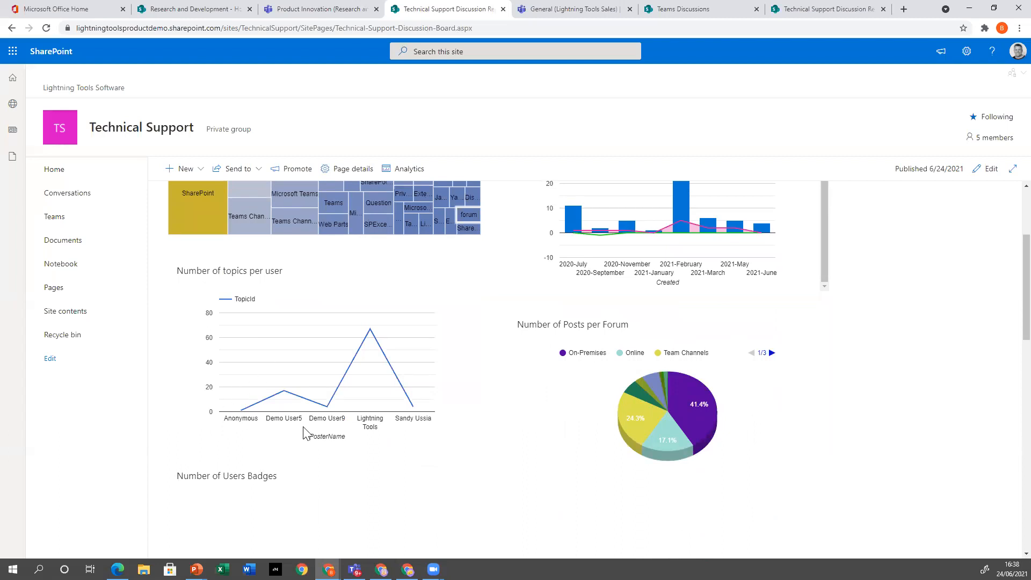
pyautogui.moveTo(416, 408)
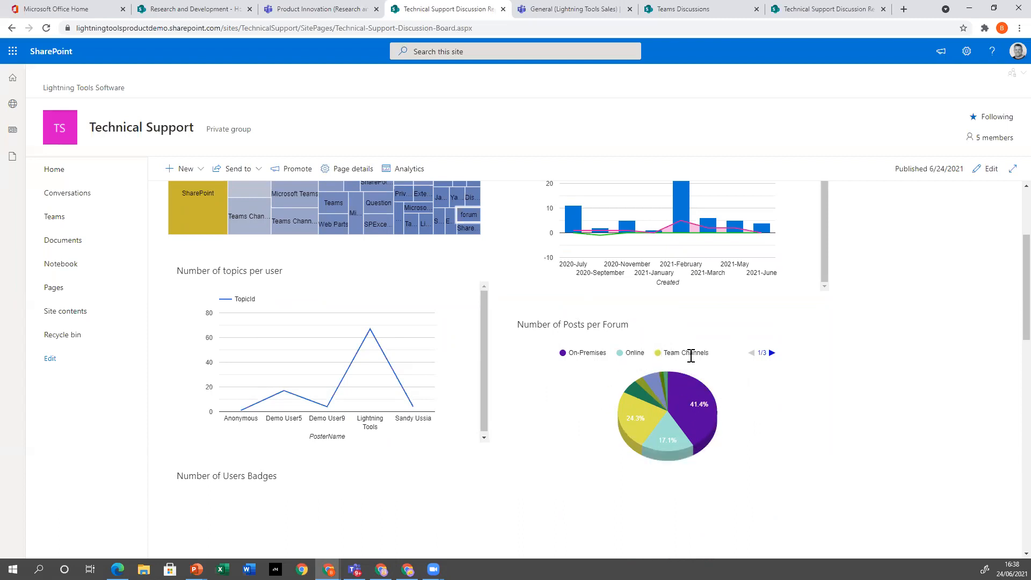
pyautogui.scroll(-2, 656, 419)
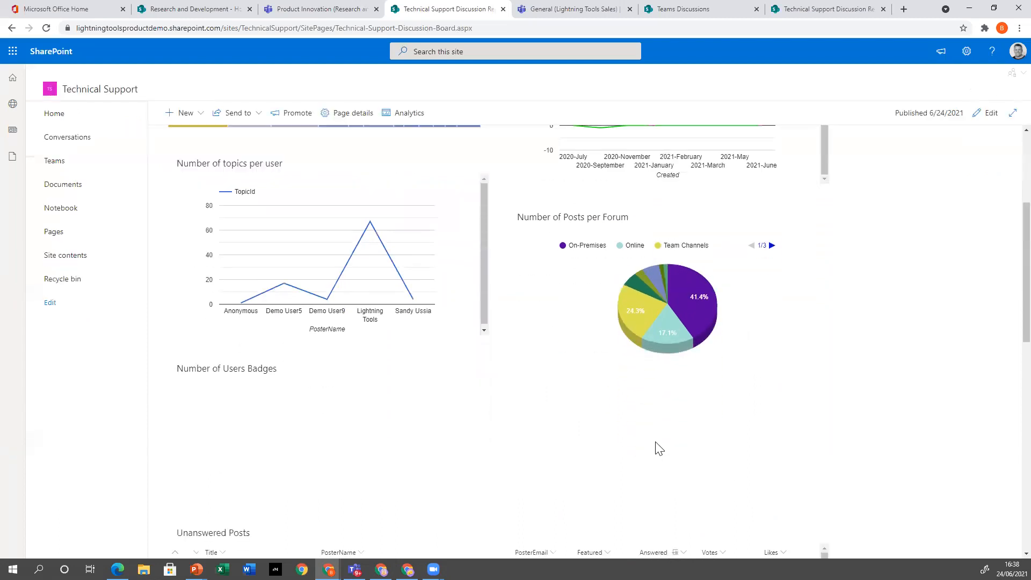
pyautogui.scroll(-2, 660, 447)
# Step: Reload the Technical Support Discussion Reporting page and check its Number of Users Badges section
pyautogui.rightClick(798, 302)
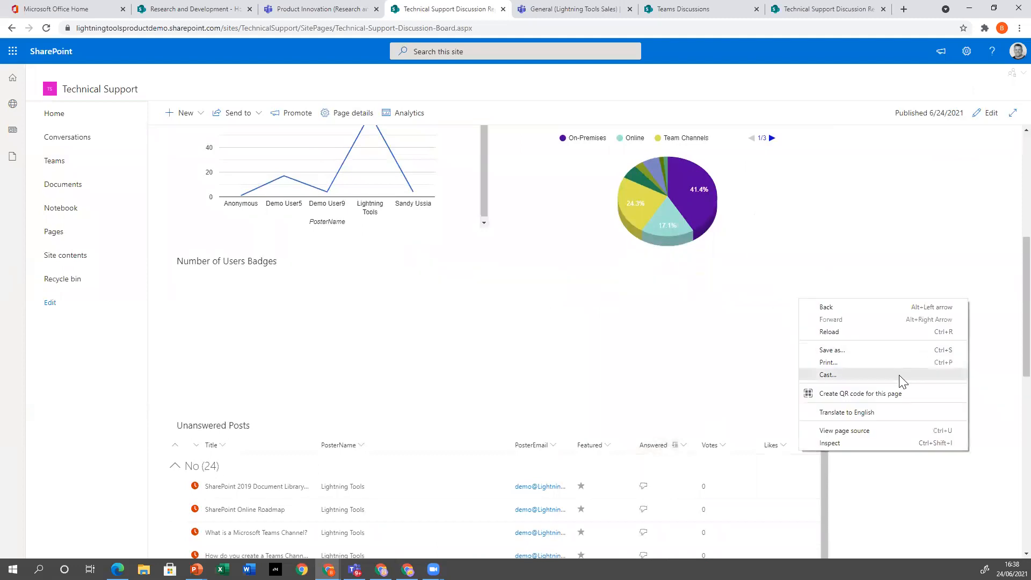
pyautogui.click(866, 331)
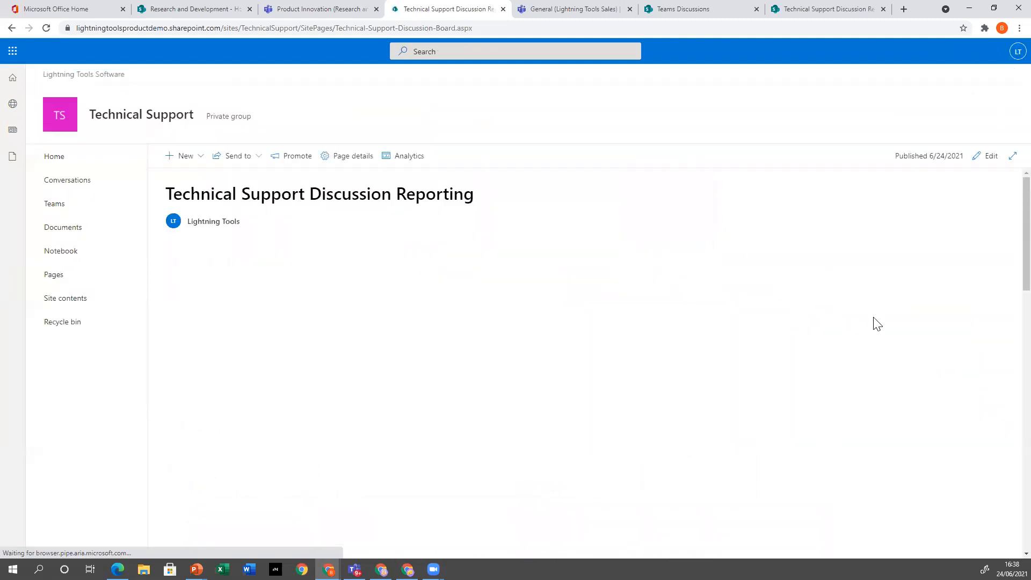
pyautogui.scroll(-6, 844, 321)
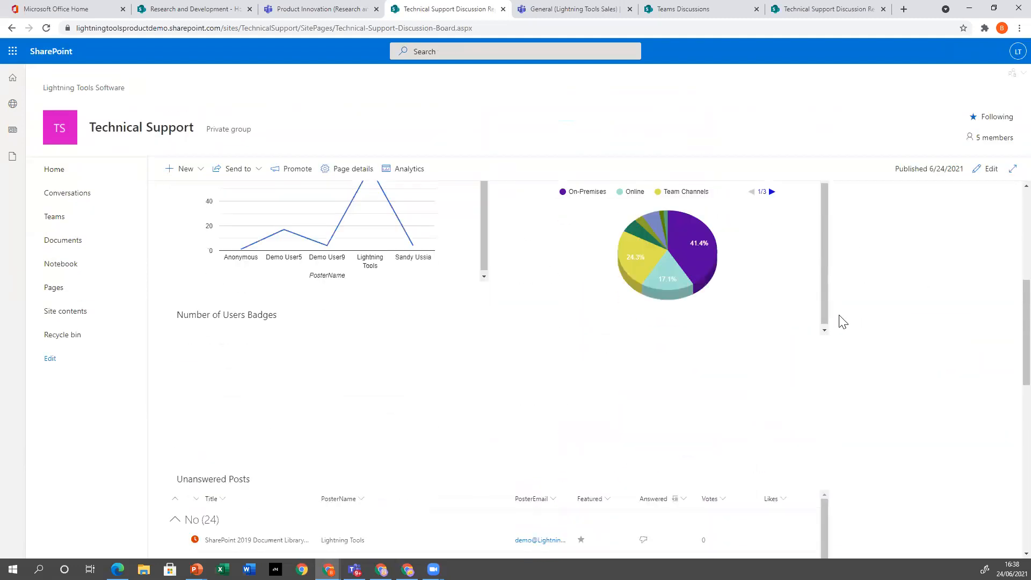
pyautogui.scroll(-3, 840, 316)
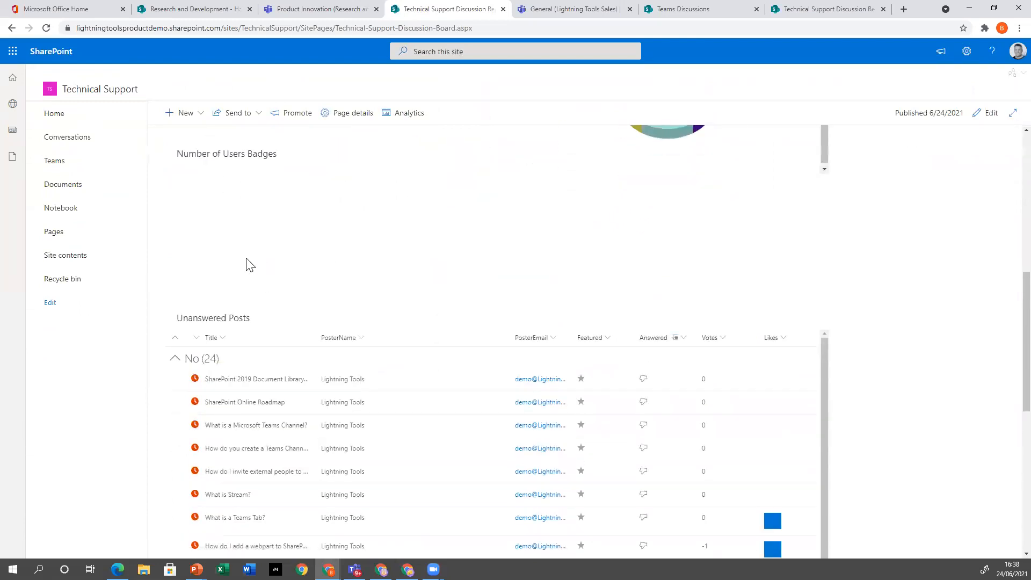
# Step: Review the Unanswered Posts list through to its last entry and return to the start of the reporting page
pyautogui.scroll(-2, 637, 329)
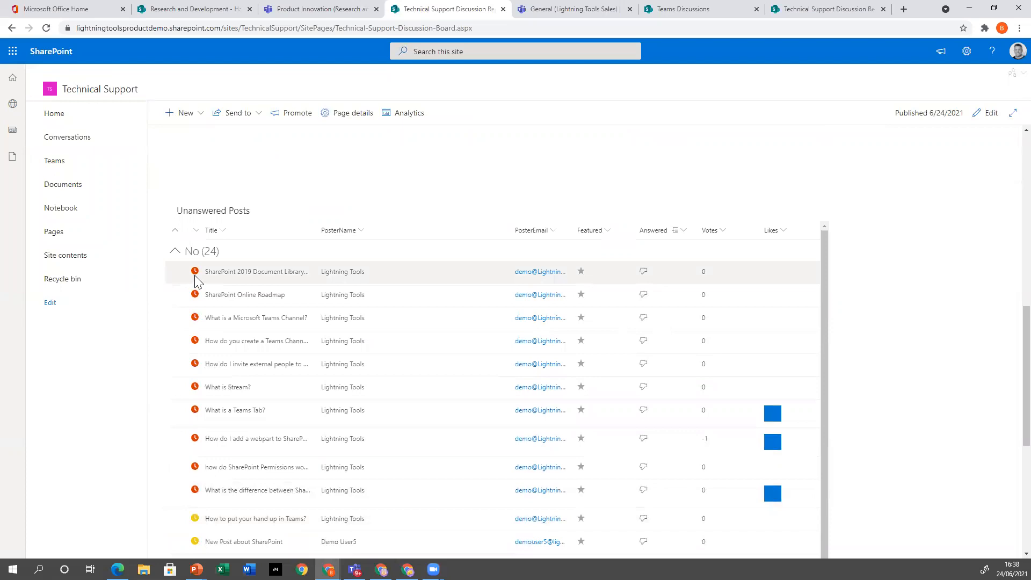
pyautogui.scroll(-1, 212, 480)
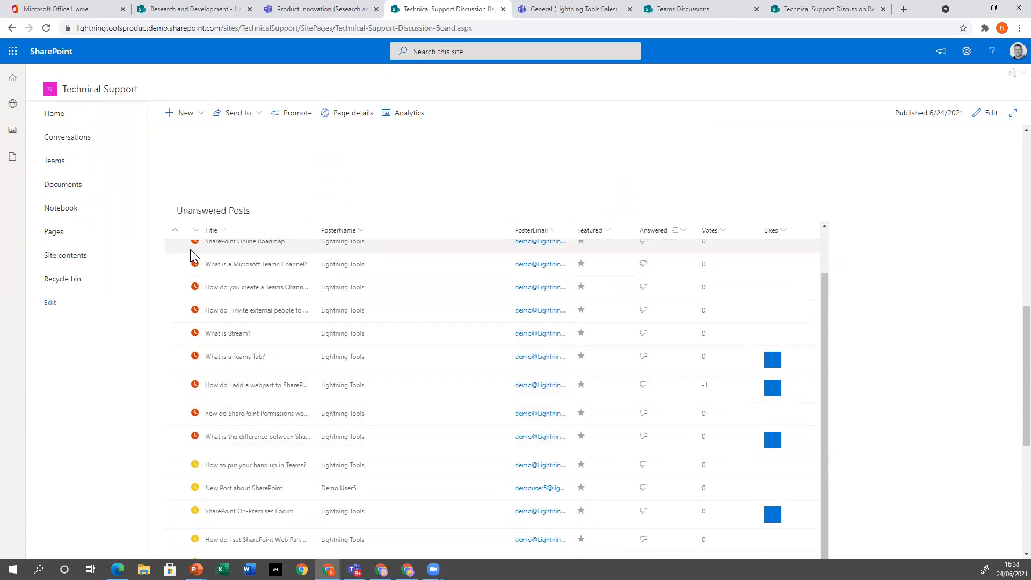
pyautogui.scroll(-1, 301, 354)
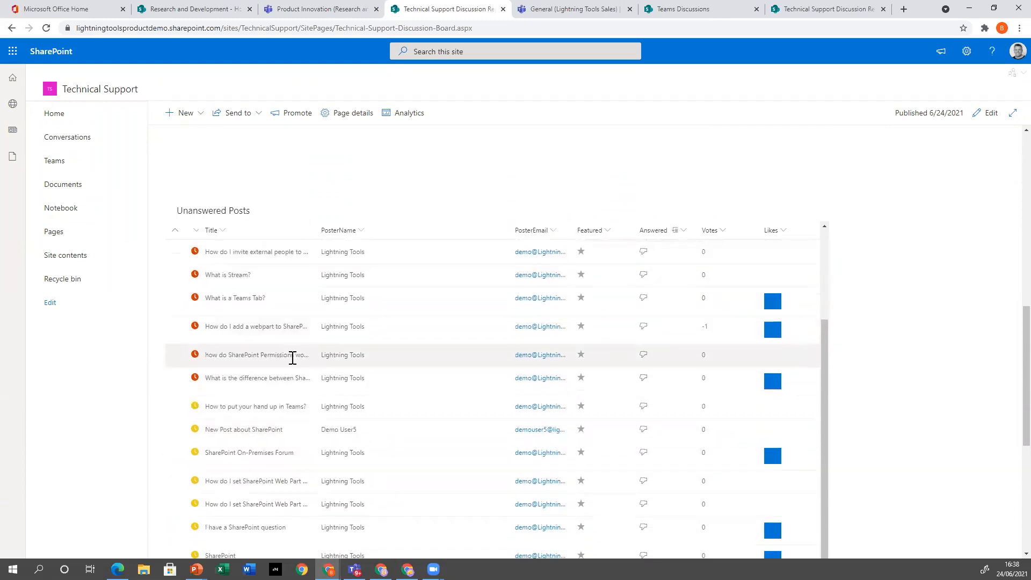
pyautogui.scroll(-2, 243, 452)
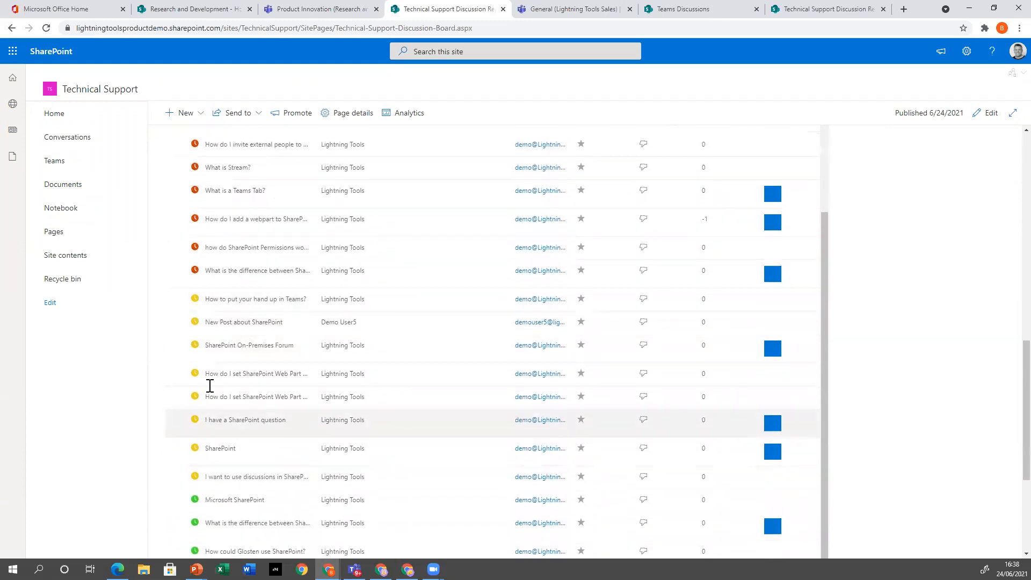
pyautogui.scroll(-3, 206, 408)
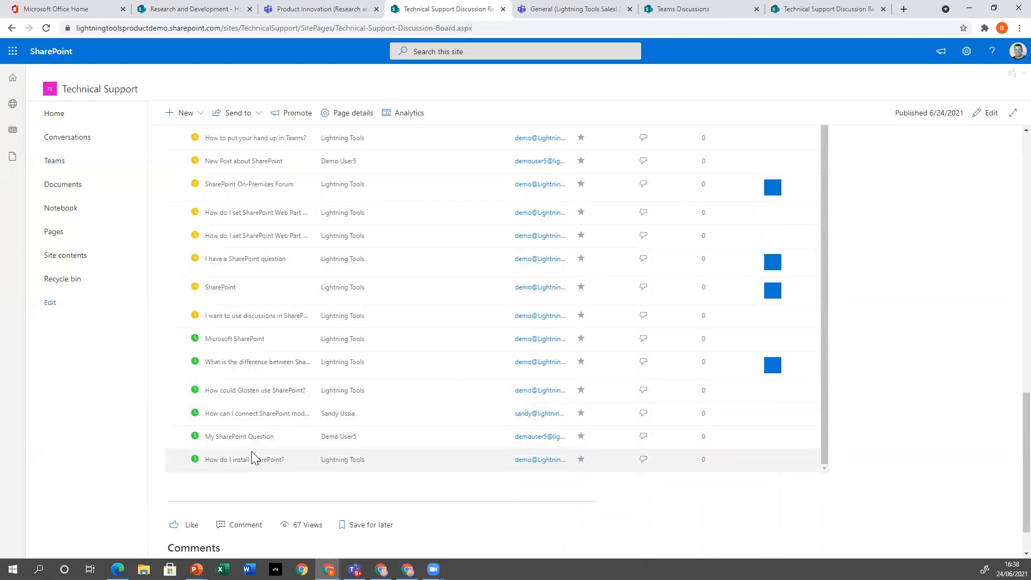
pyautogui.scroll(6, 260, 423)
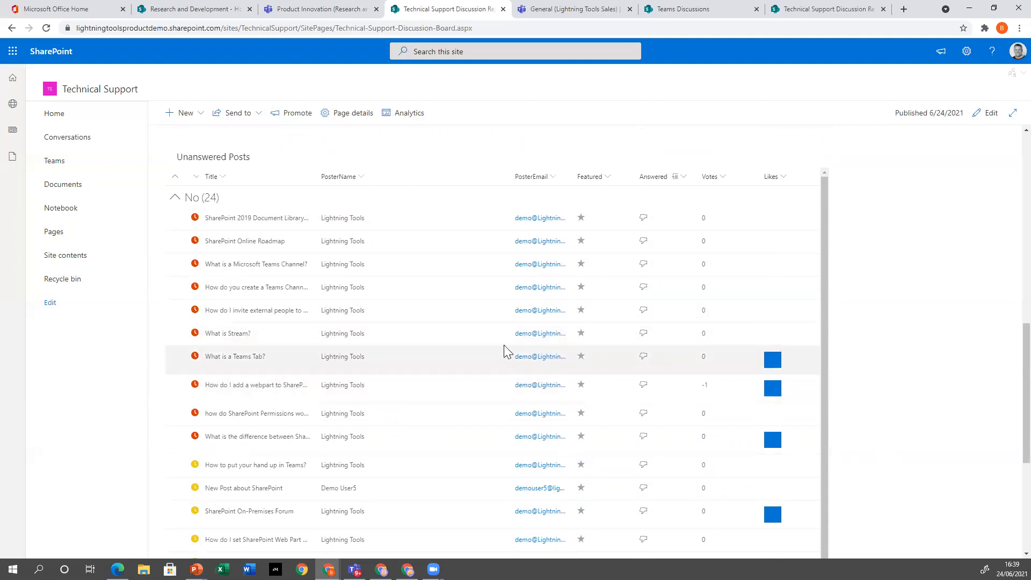
pyautogui.scroll(10, 504, 352)
pyautogui.scroll(2, 505, 352)
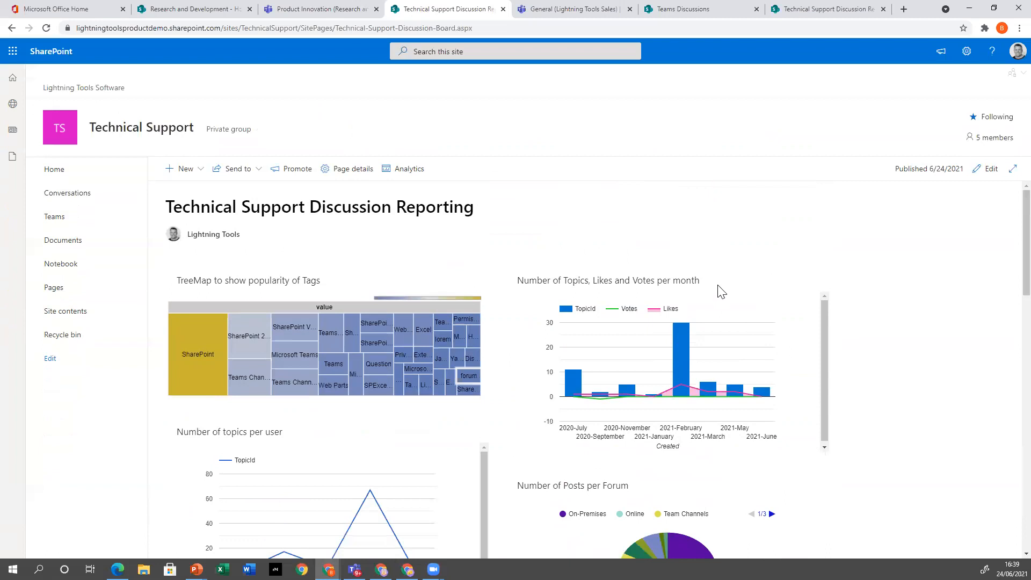
# Step: Switch to Microsoft Teams and open the discussion reporting page in the Technical Support team's General channel
pyautogui.click(824, 12)
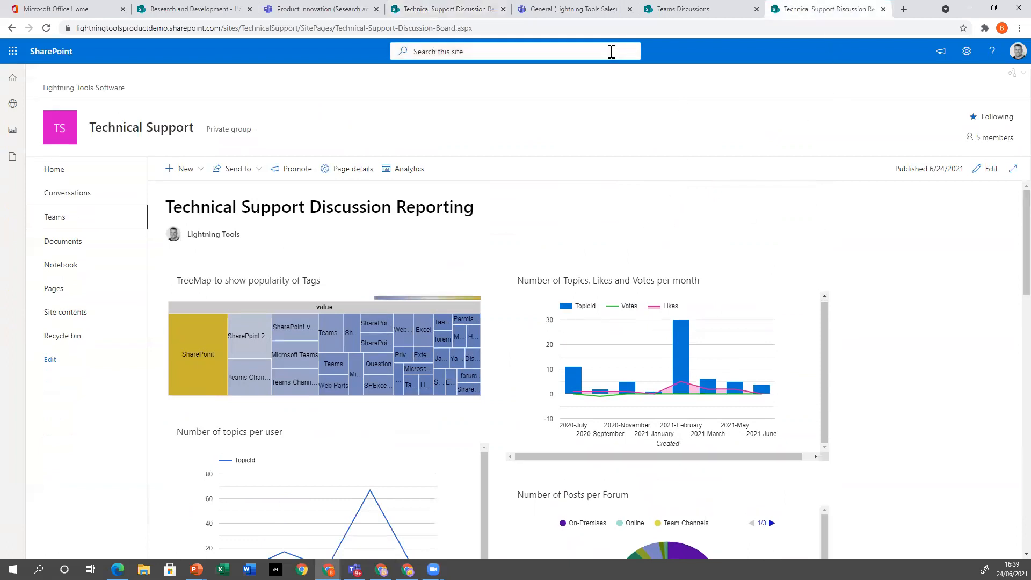
pyautogui.click(658, 16)
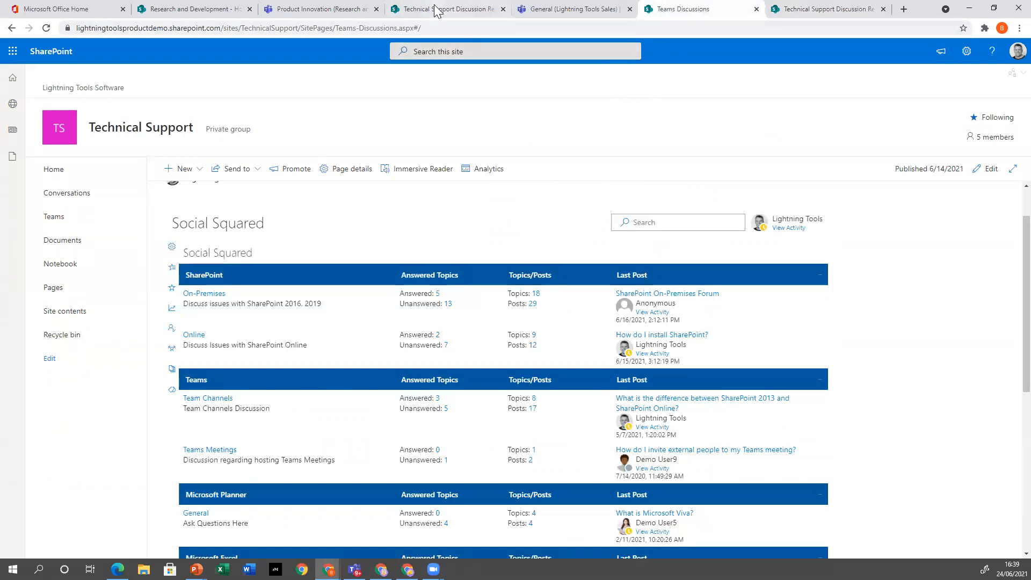
pyautogui.click(540, 9)
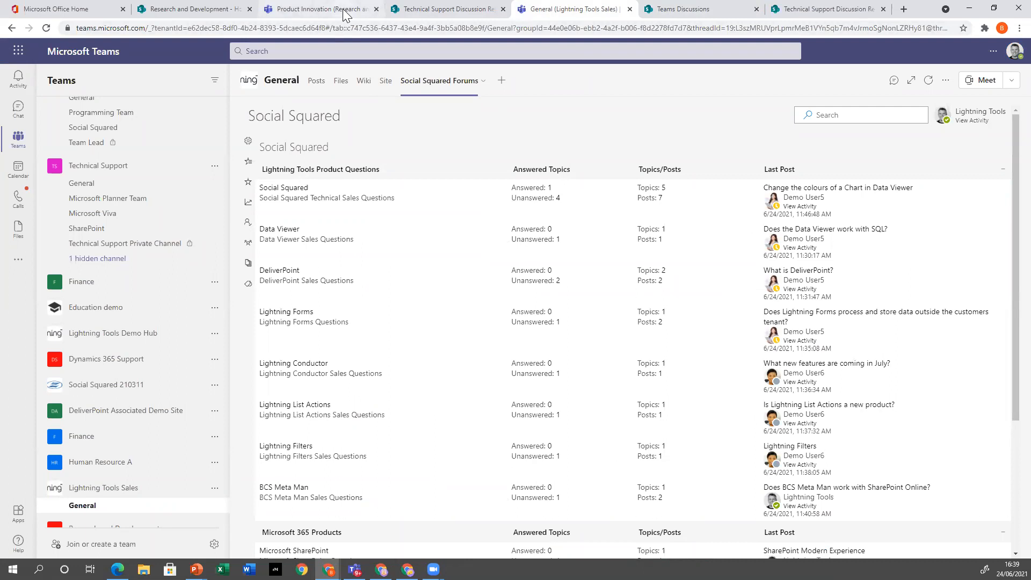
pyautogui.scroll(-1, 142, 397)
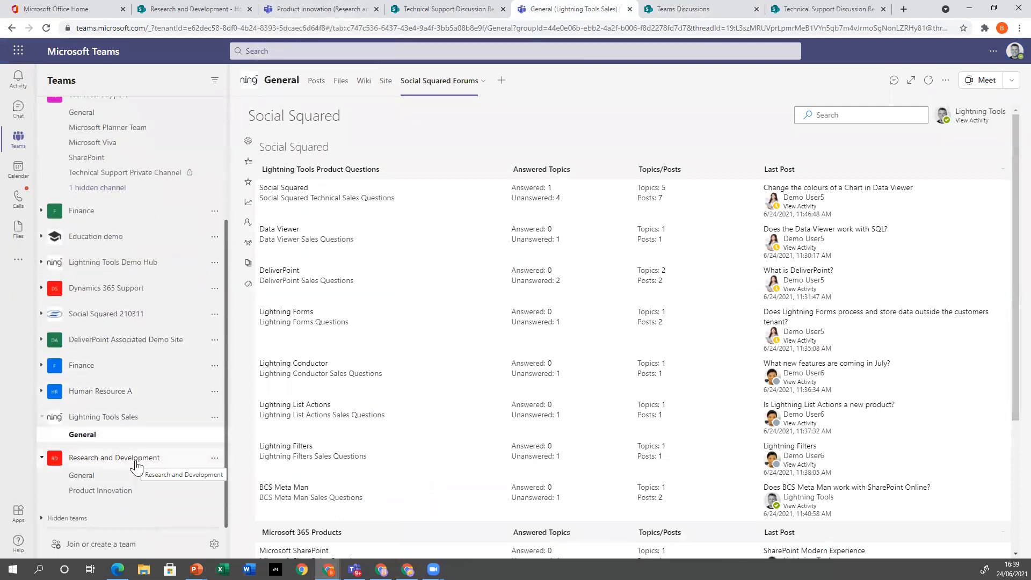
pyautogui.scroll(2, 137, 461)
pyautogui.click(86, 221)
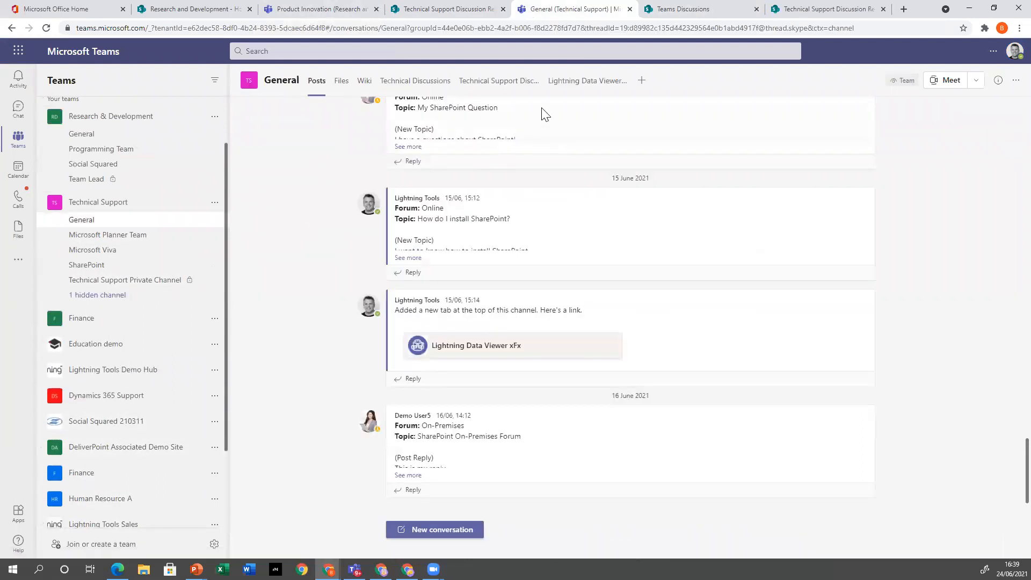
pyautogui.click(494, 86)
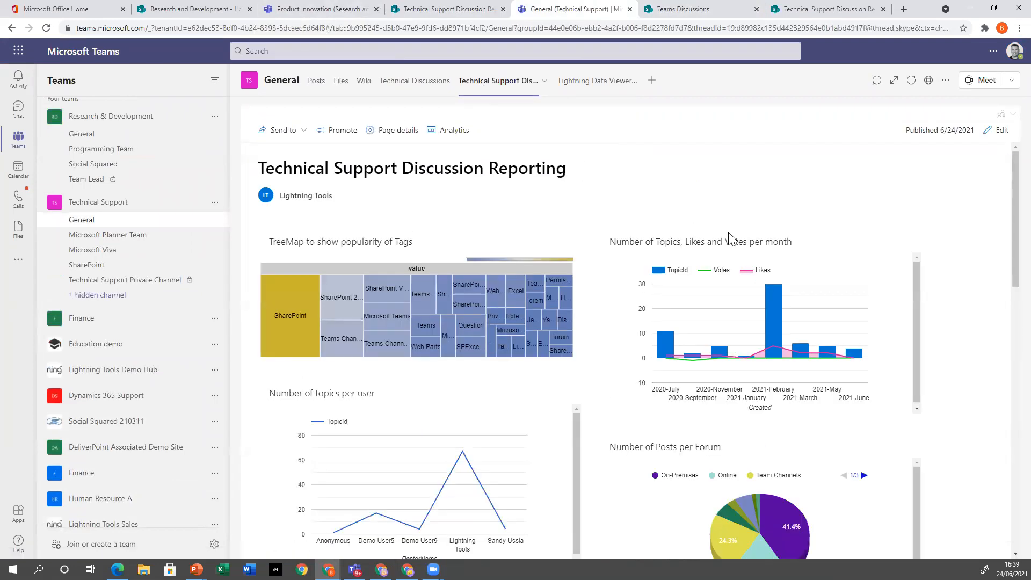
# Step: Look over the report's charts and user badge gauges in Teams, and open the Technical Discussions forums, dismissing the upgrade notice
pyautogui.scroll(-5, 730, 236)
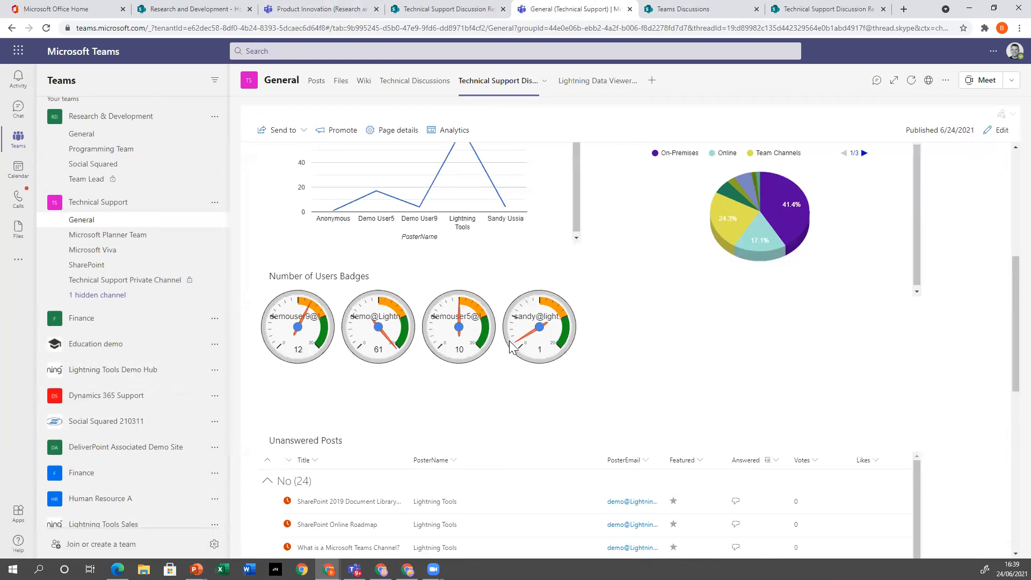
pyautogui.scroll(5, 726, 400)
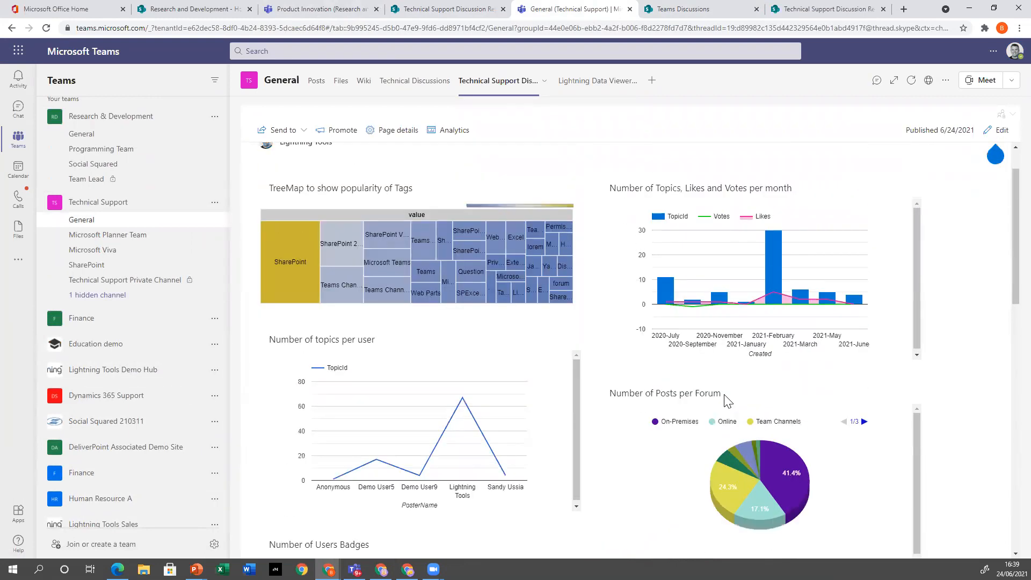
pyautogui.scroll(1, 728, 400)
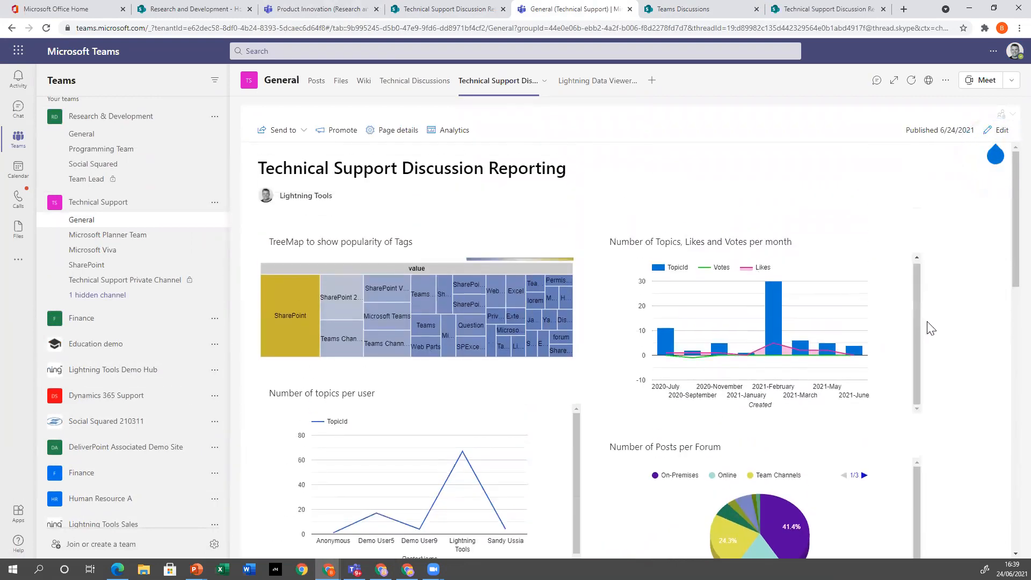
pyautogui.scroll(-3, 940, 325)
pyautogui.click(429, 80)
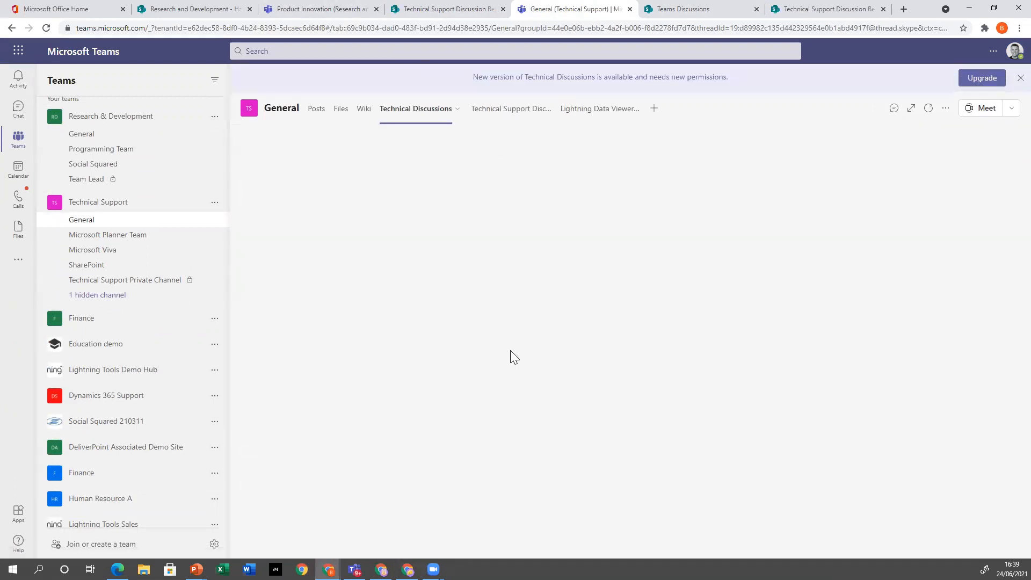
pyautogui.click(1020, 78)
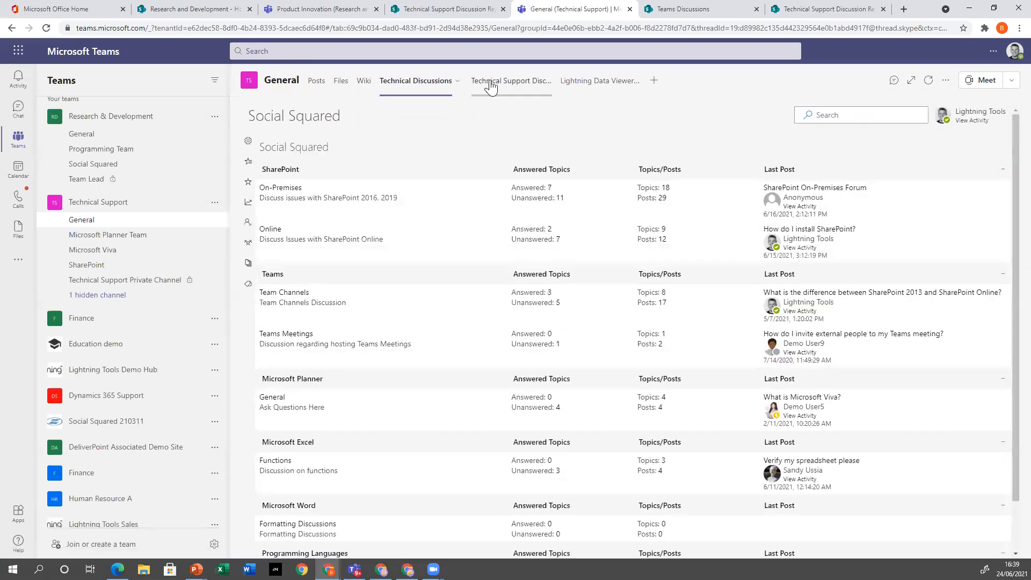
# Step: View the discussion report and the Lightning Data Viewer forum gauges in the General channel, ending on the report
pyautogui.click(508, 89)
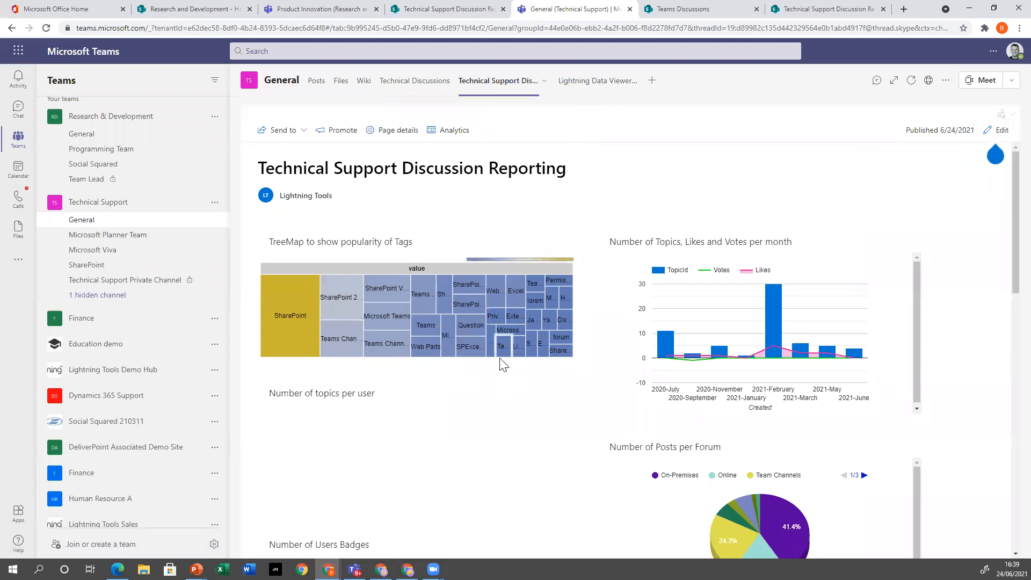
pyautogui.scroll(-2, 448, 502)
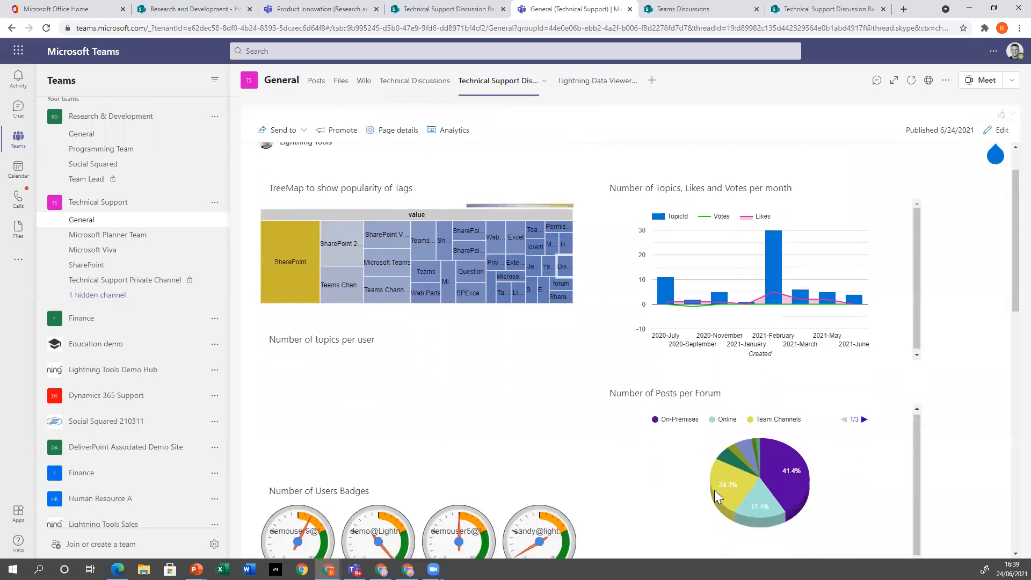
pyautogui.scroll(2, 550, 268)
pyautogui.click(587, 83)
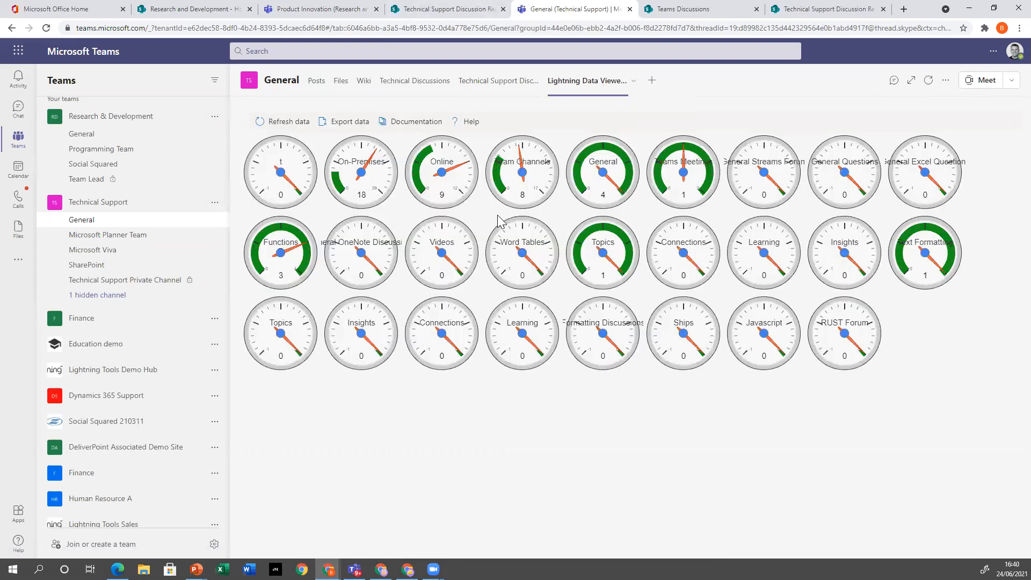
pyautogui.click(489, 85)
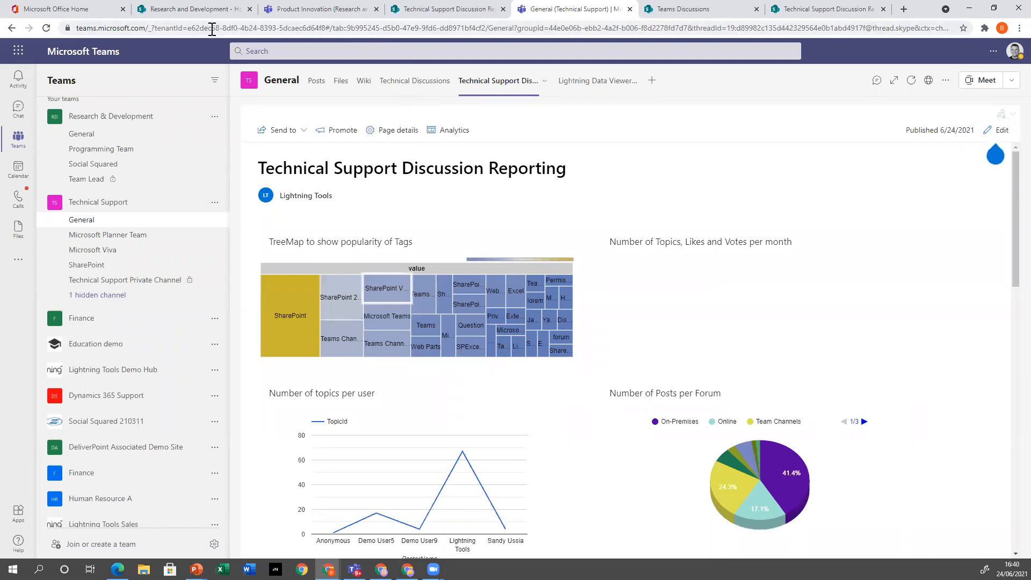
# Step: Return to the SharePoint discussion reporting page, put it in edit mode and open the tag popularity TreeMap's Data Viewer configuration
pyautogui.click(432, 11)
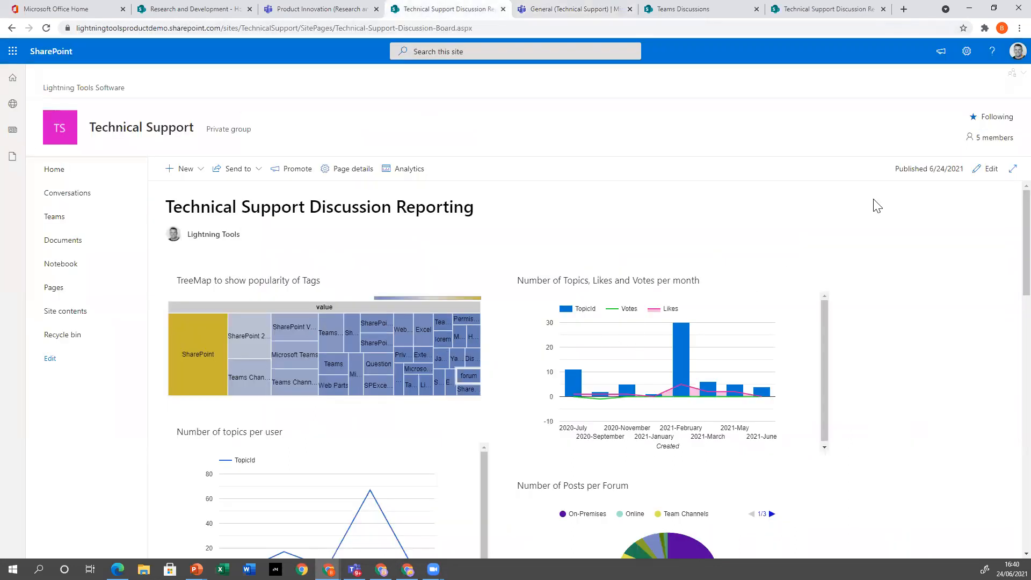
pyautogui.click(987, 169)
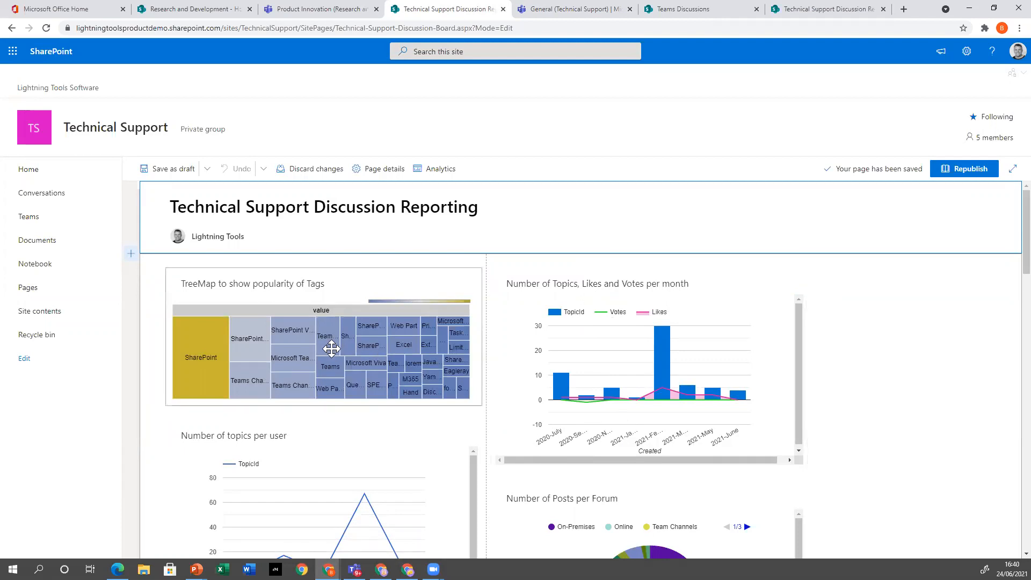
pyautogui.click(337, 306)
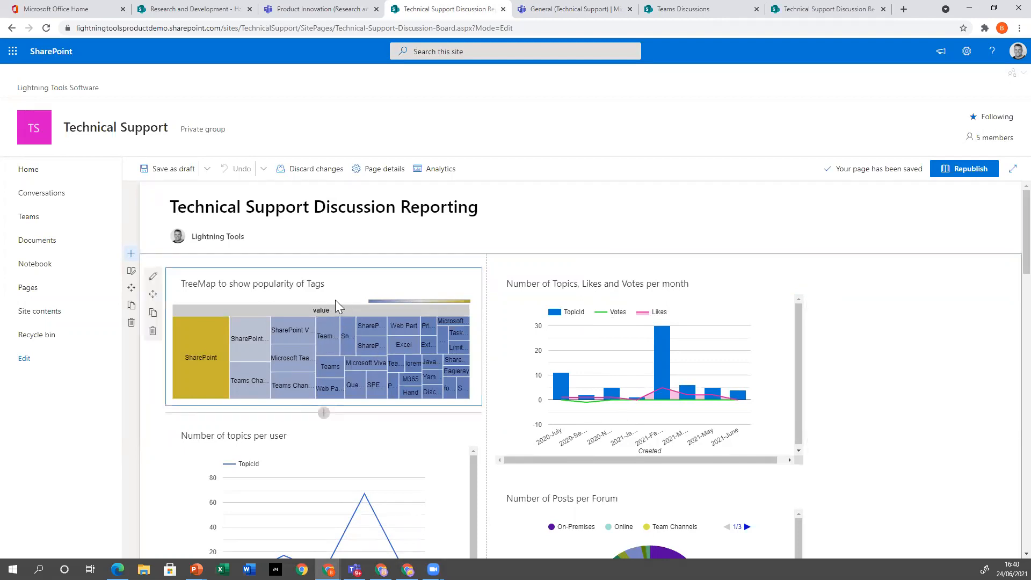
pyautogui.click(153, 275)
pyautogui.click(890, 127)
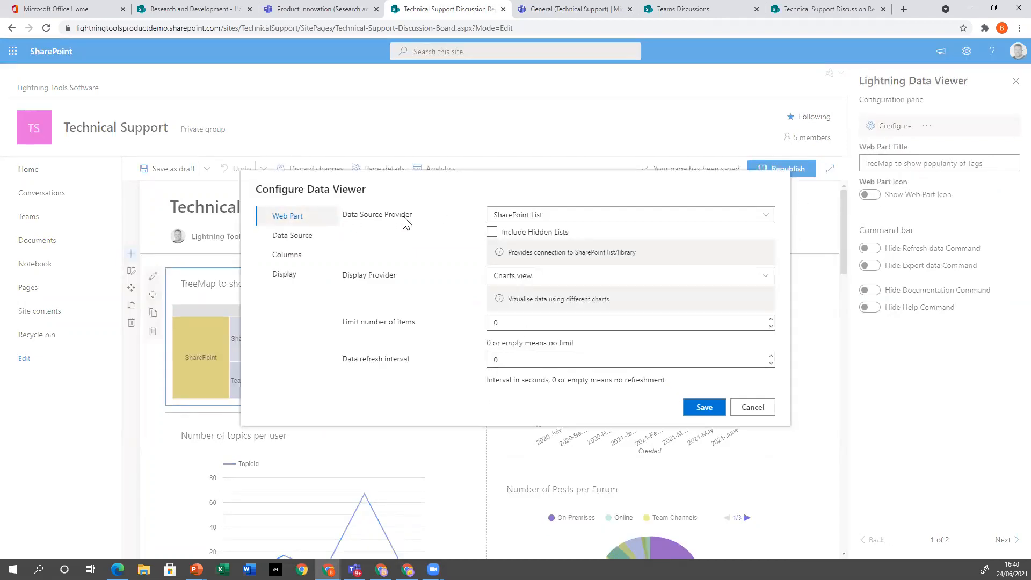
# Step: Review the TreeMap's data source and display provider options, its source list and its selected columns
pyautogui.click(583, 222)
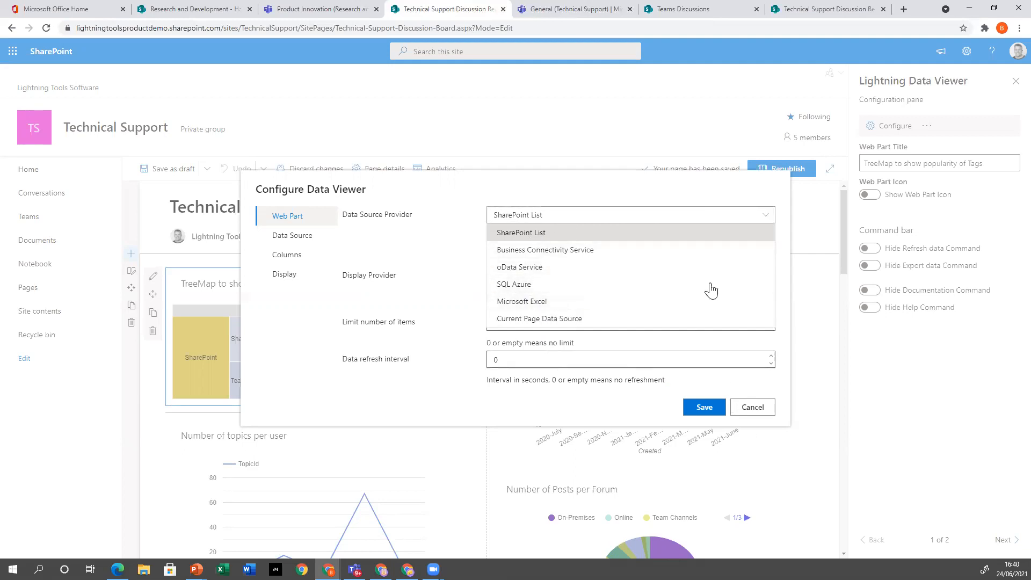
pyautogui.click(567, 222)
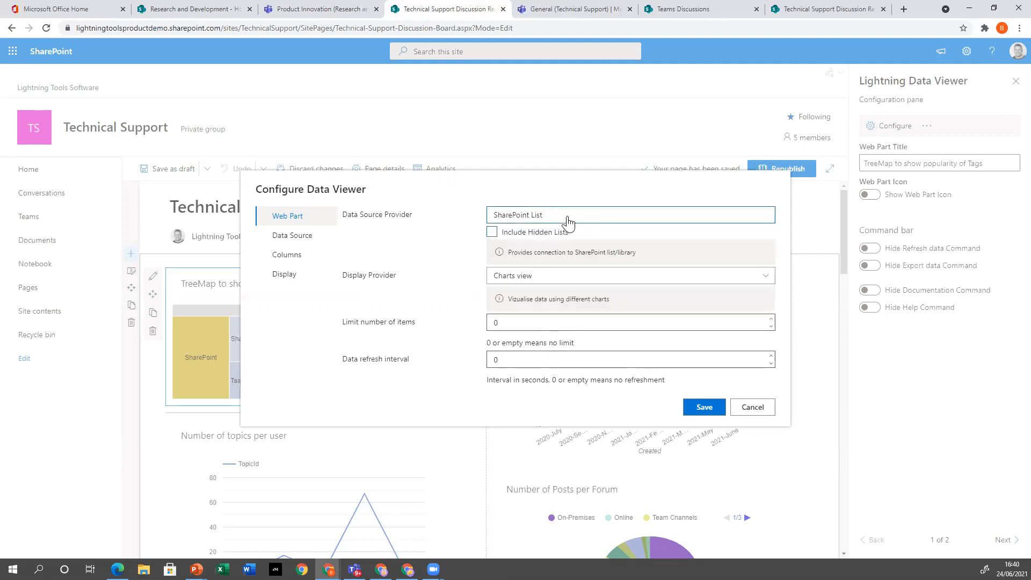
pyautogui.click(518, 278)
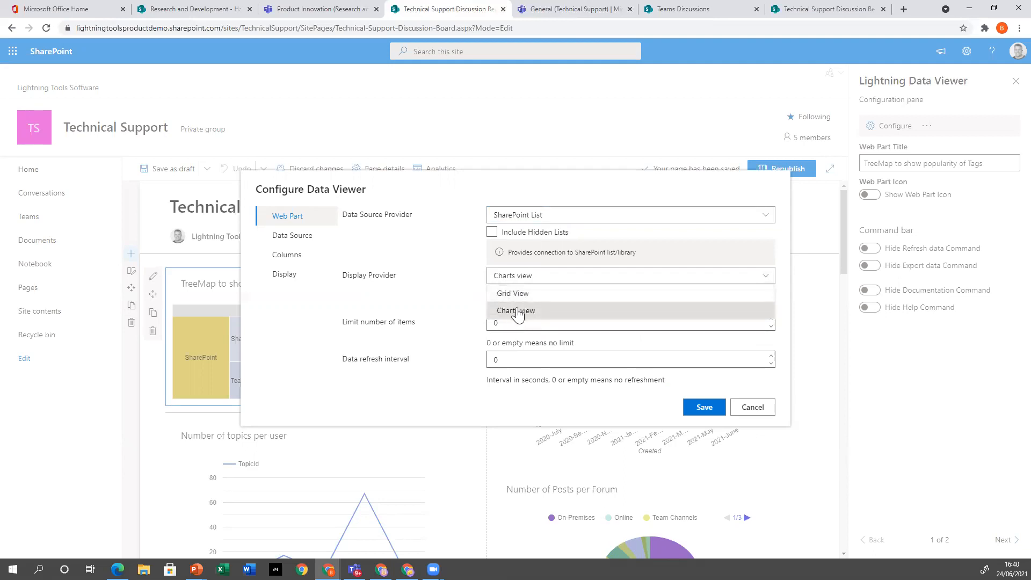
pyautogui.click(467, 278)
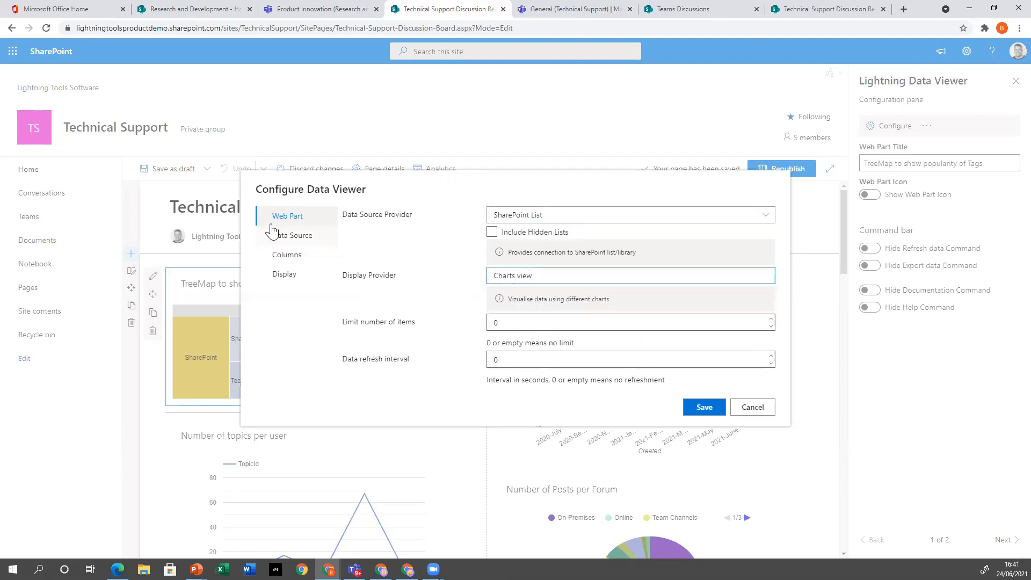
pyautogui.click(279, 234)
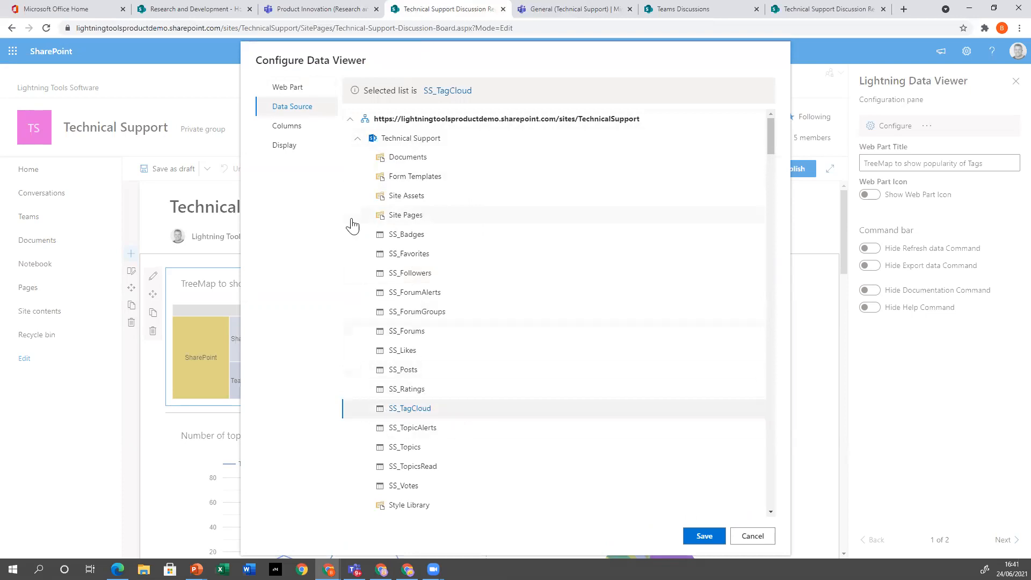
pyautogui.click(280, 125)
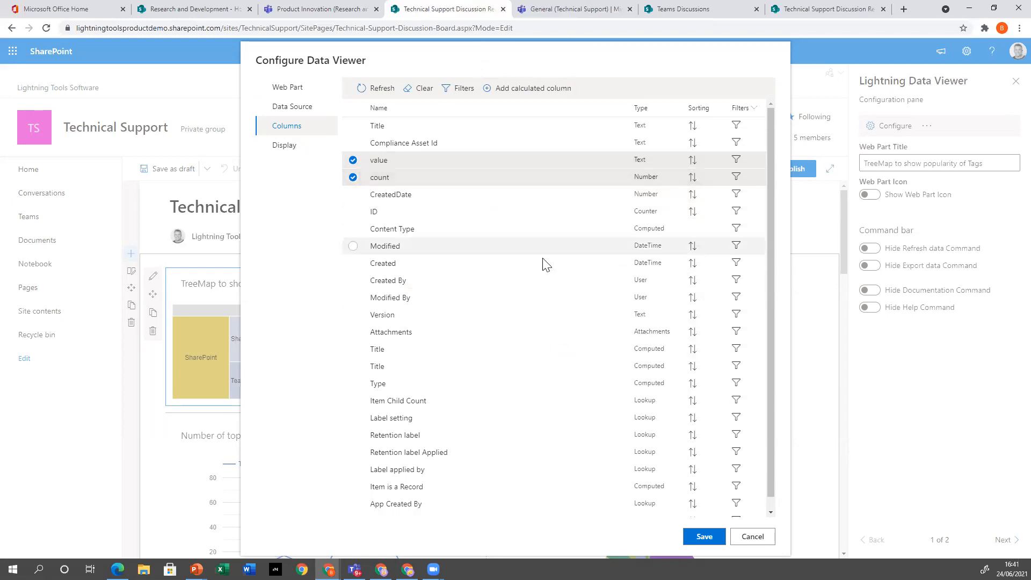
# Step: Examine the TreeMap's display settings, including the available chart types and size column choices
pyautogui.click(284, 145)
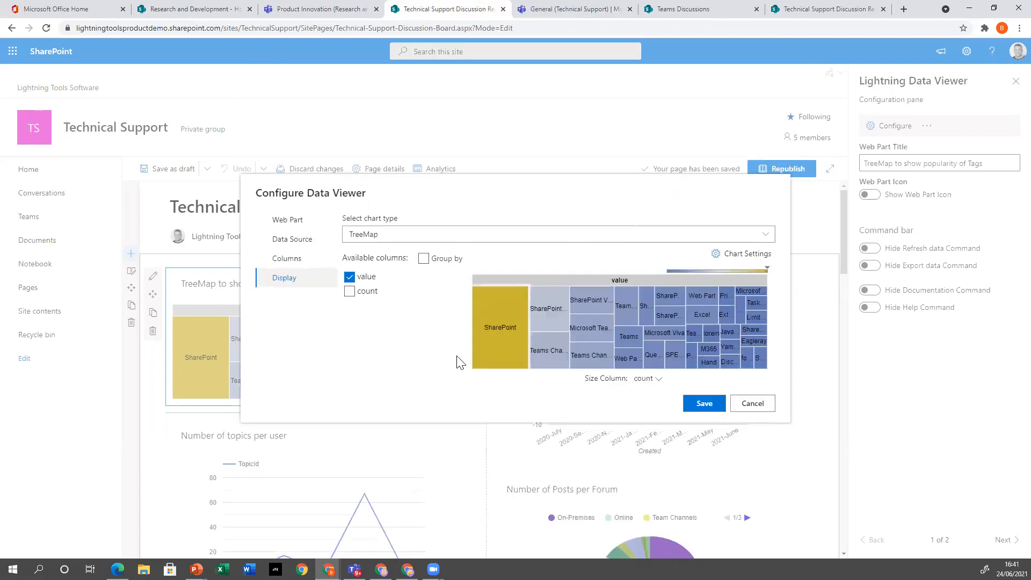
pyautogui.click(726, 237)
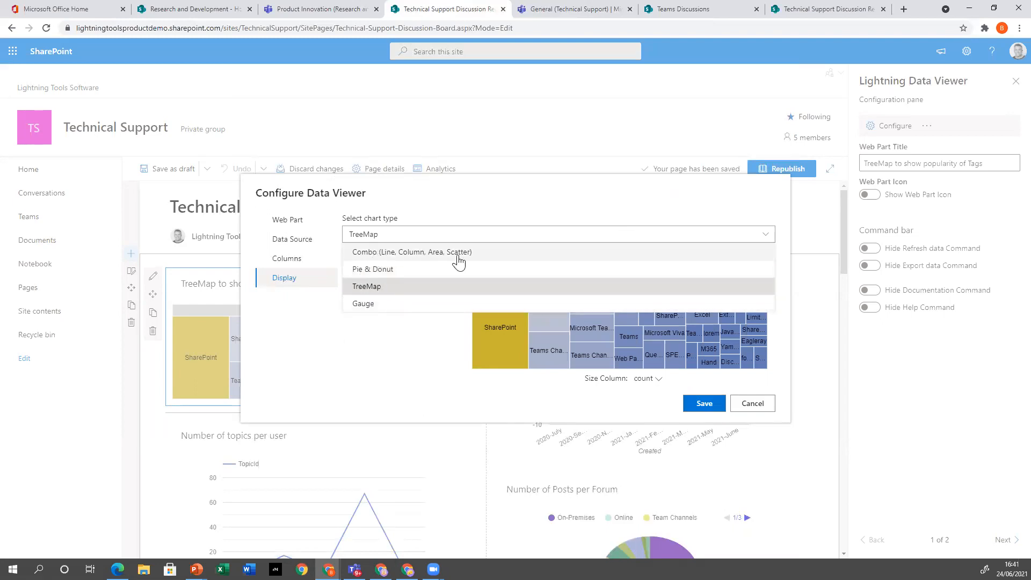
pyautogui.click(391, 390)
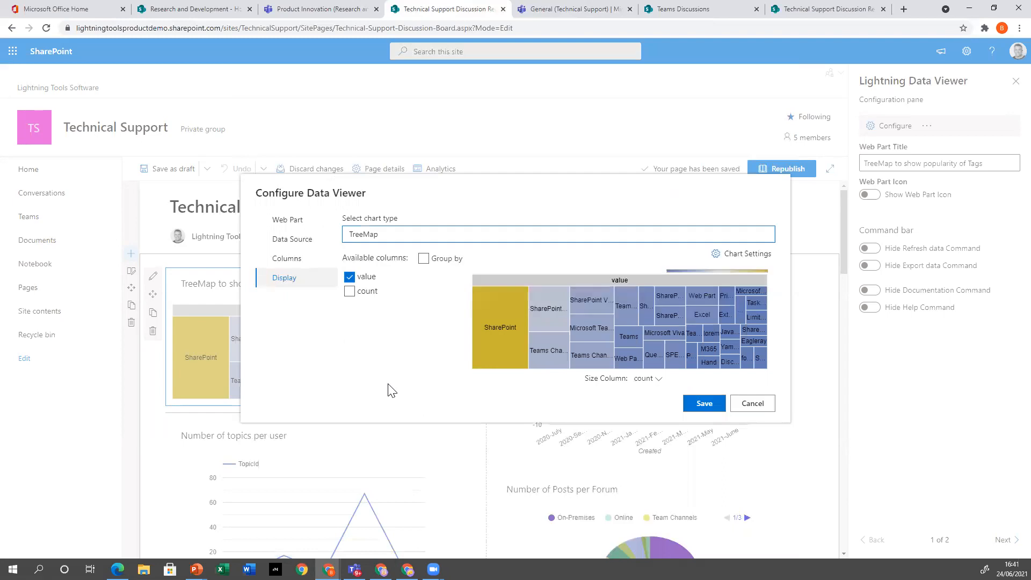
pyautogui.click(655, 380)
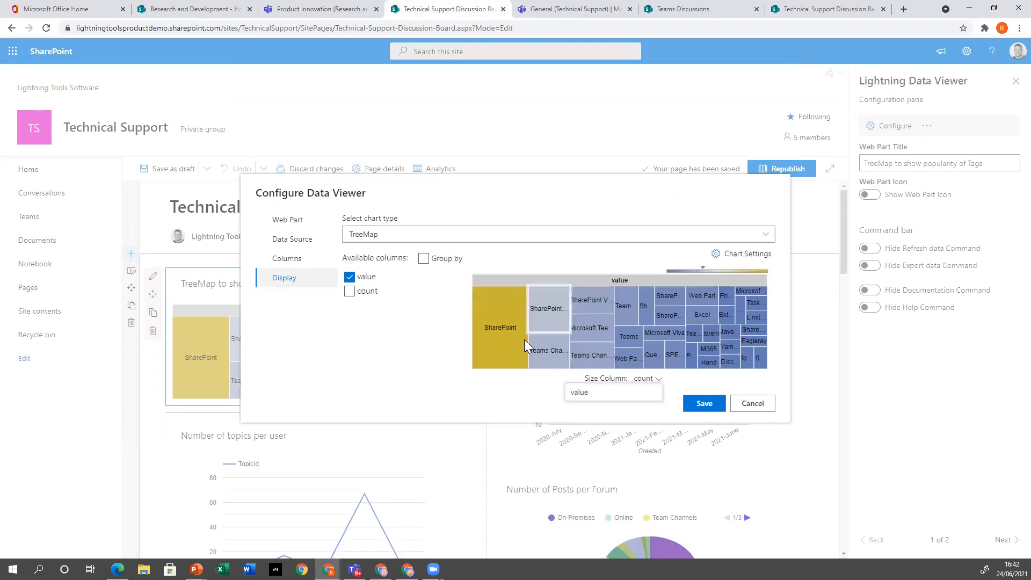
pyautogui.click(508, 390)
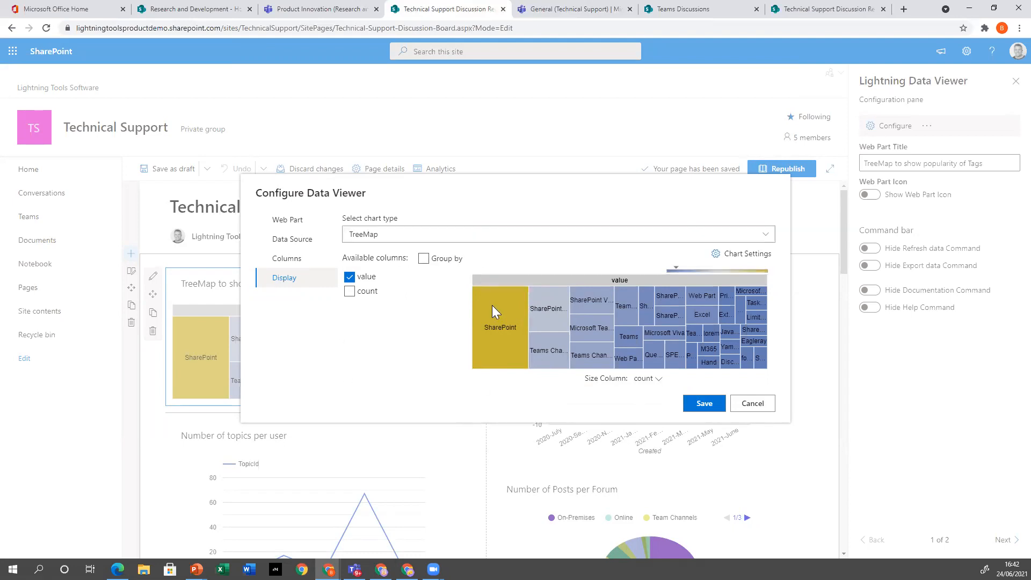
# Step: Review the TreeMap's chart settings for size and colors, and save its Data Viewer configuration
pyautogui.click(717, 256)
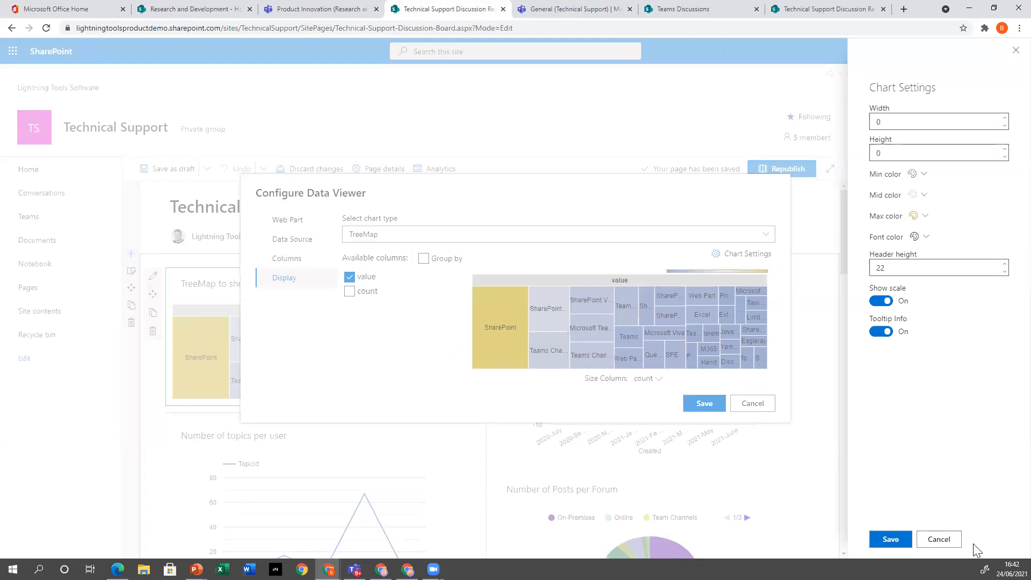
pyautogui.click(890, 539)
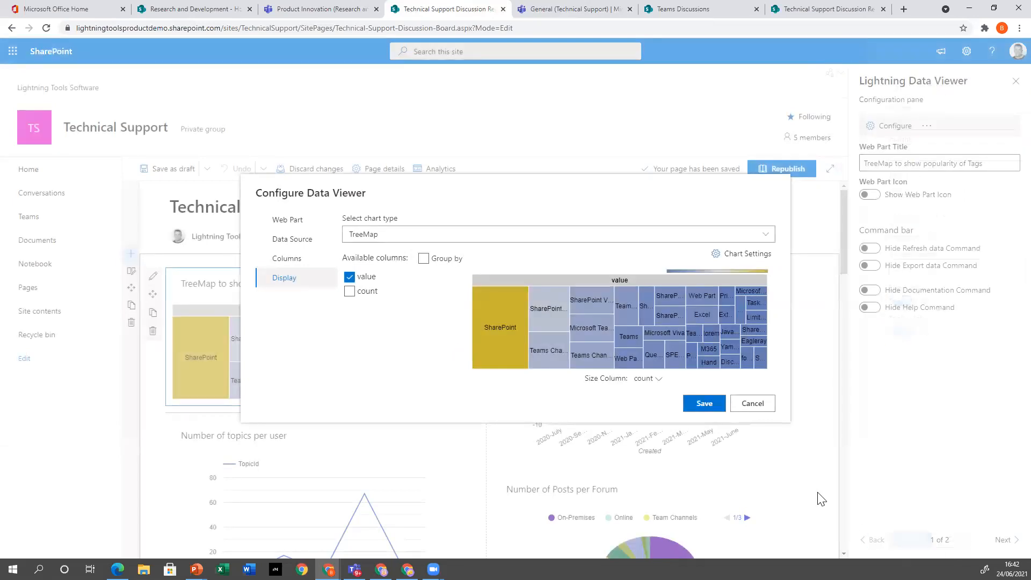
pyautogui.click(704, 403)
pyautogui.moveTo(205, 389)
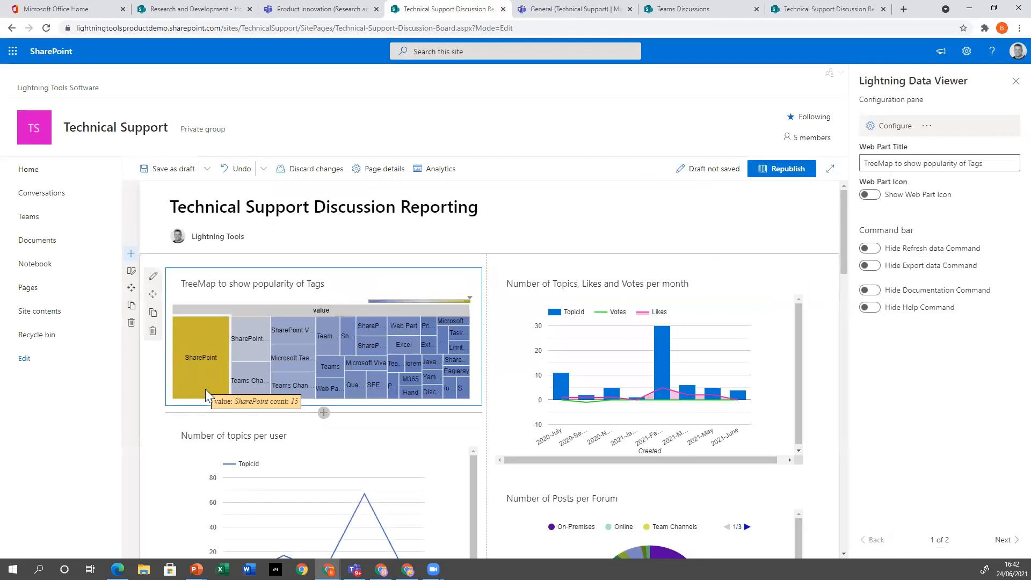
# Step: Open the configuration of the Topics, Likes and Votes chart and review its source list, selected columns and chart type
pyautogui.click(527, 292)
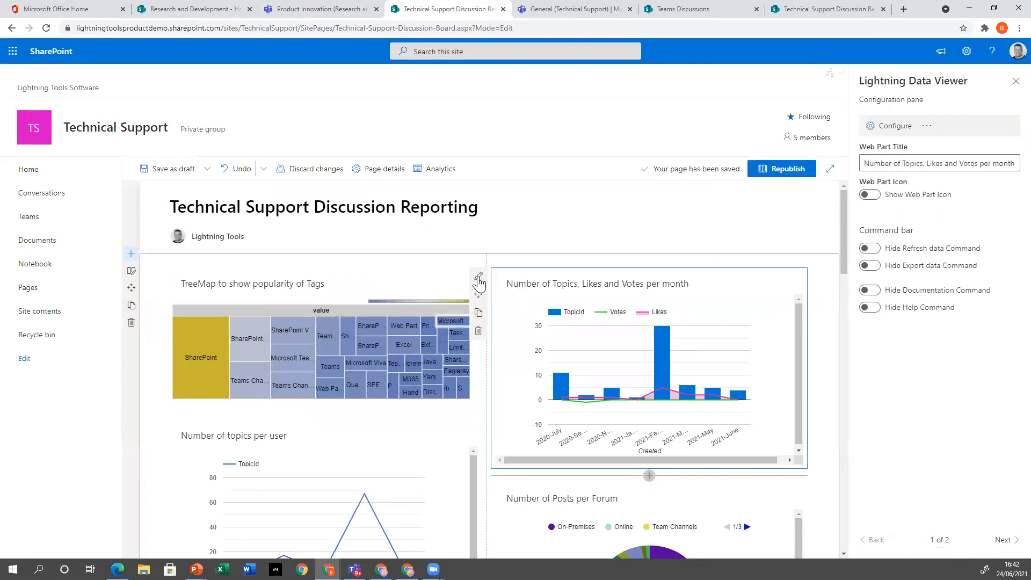
pyautogui.click(893, 126)
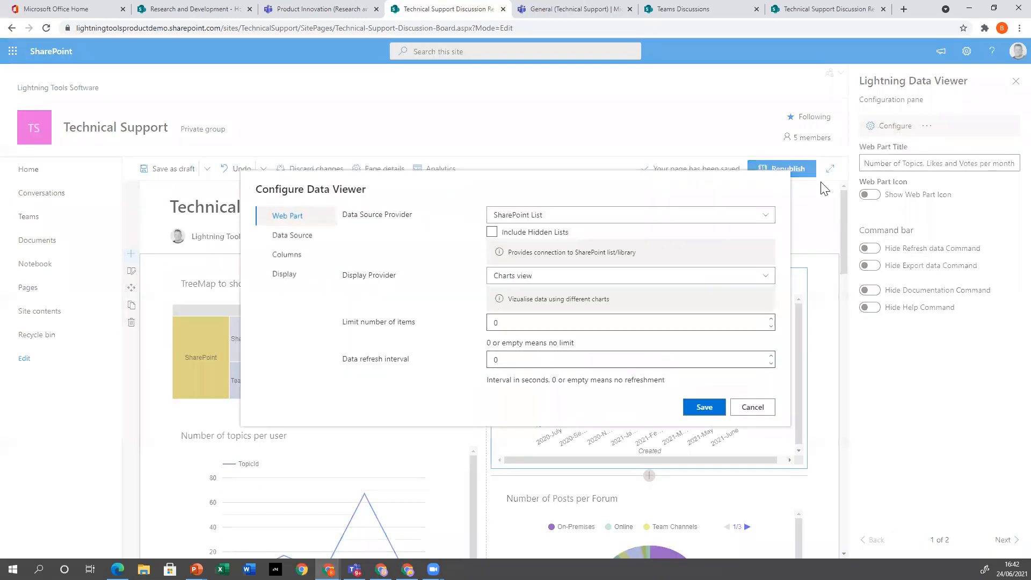
pyautogui.click(332, 236)
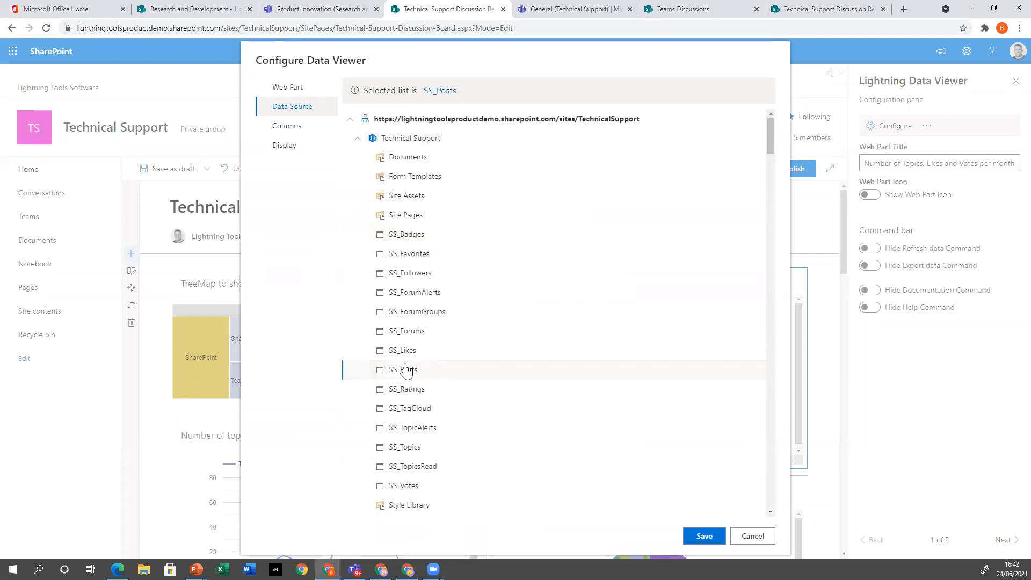
pyautogui.click(314, 135)
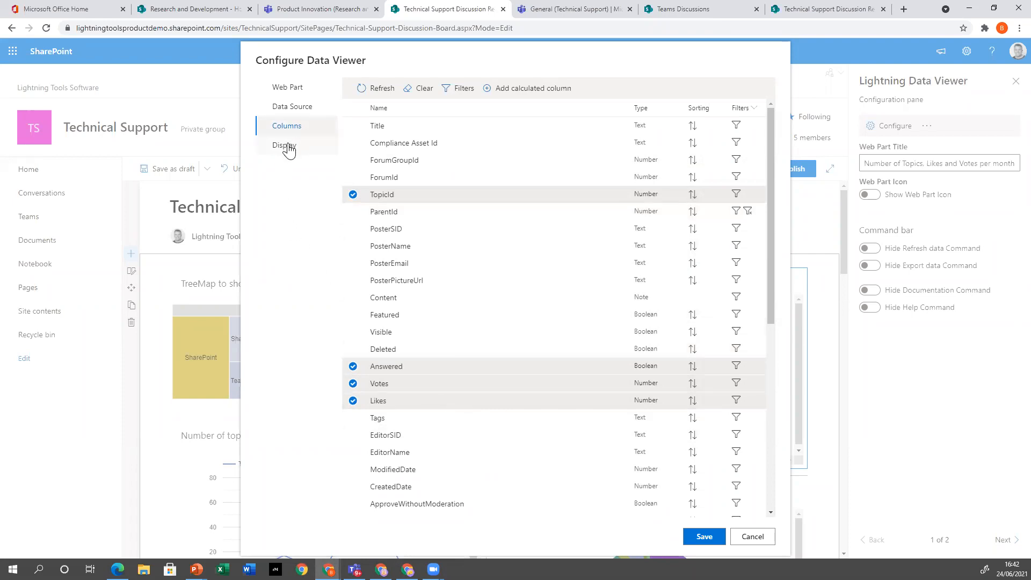
pyautogui.click(287, 145)
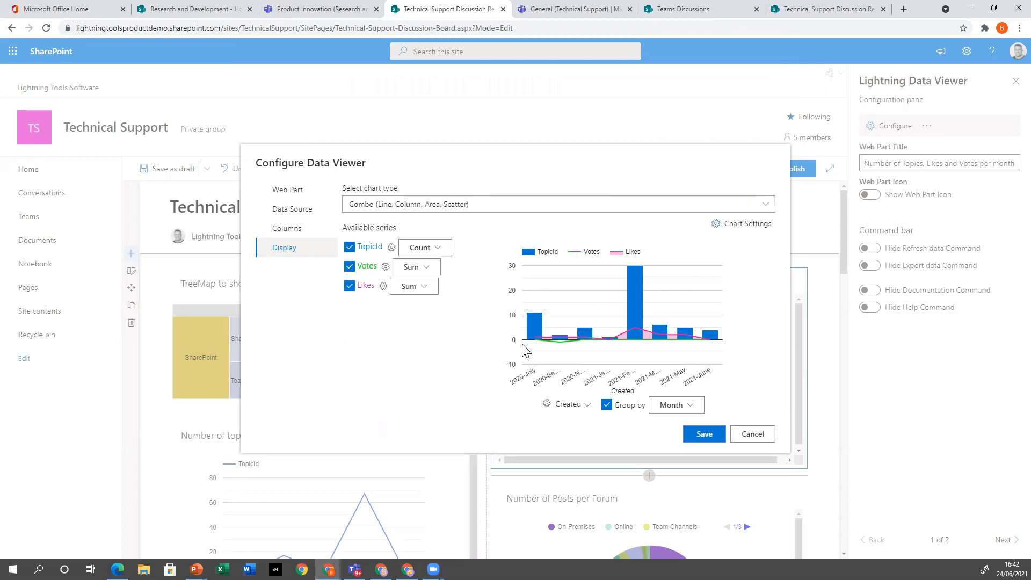
pyautogui.click(451, 210)
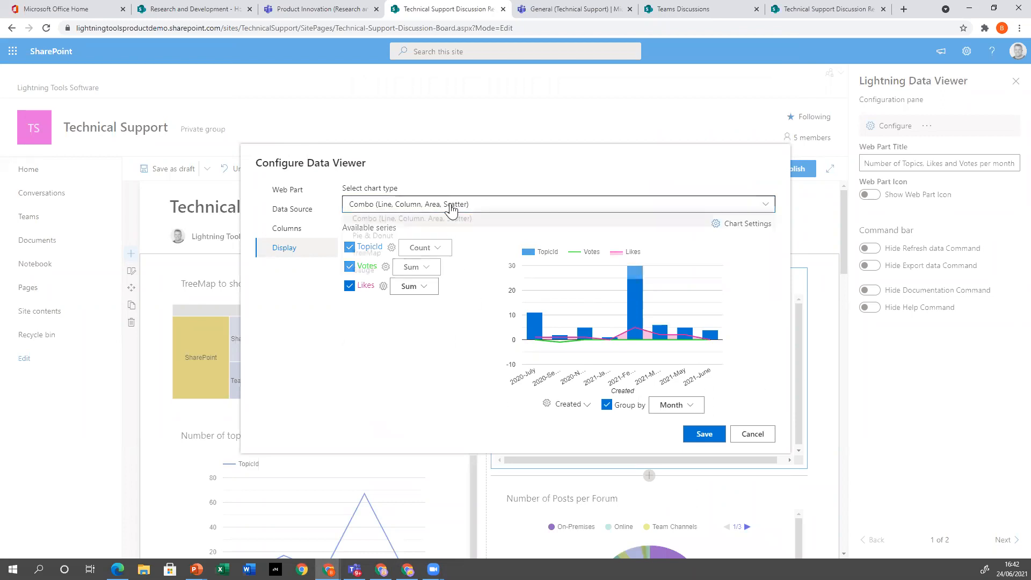
pyautogui.click(472, 230)
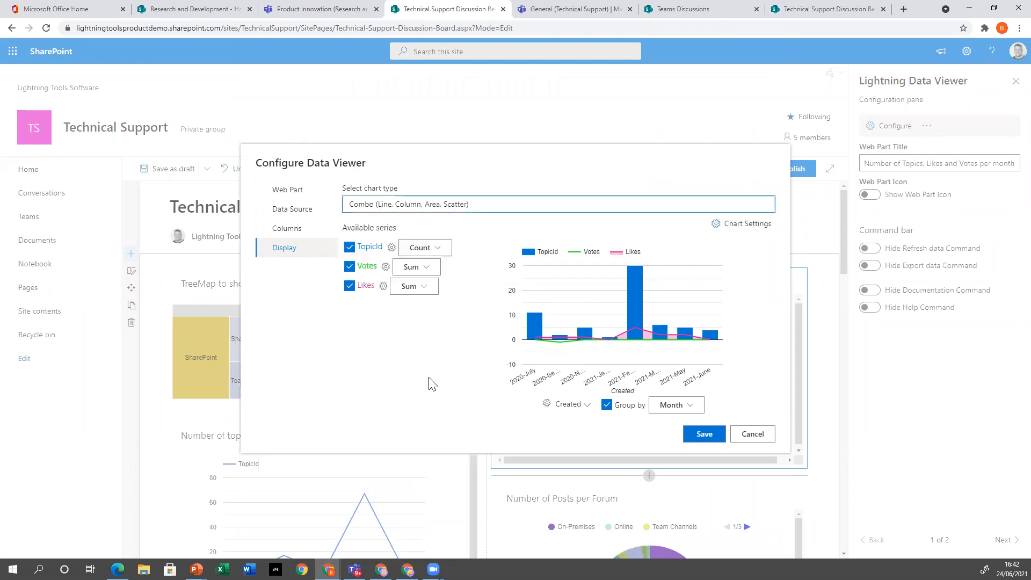
# Step: Examine the category settings of the TopicId and Votes series, including the TopicId category types and color options
pyautogui.click(391, 247)
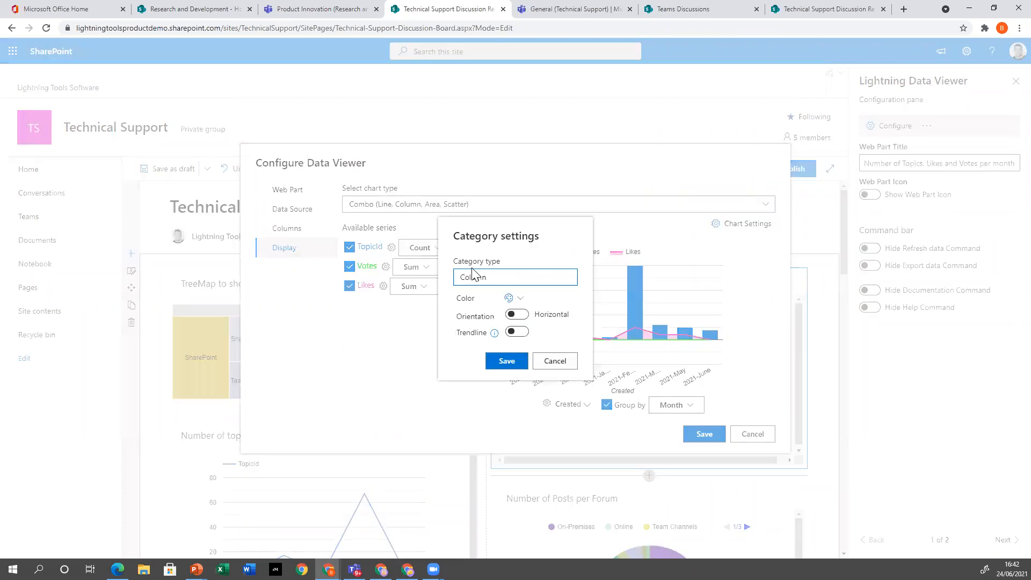
pyautogui.click(508, 281)
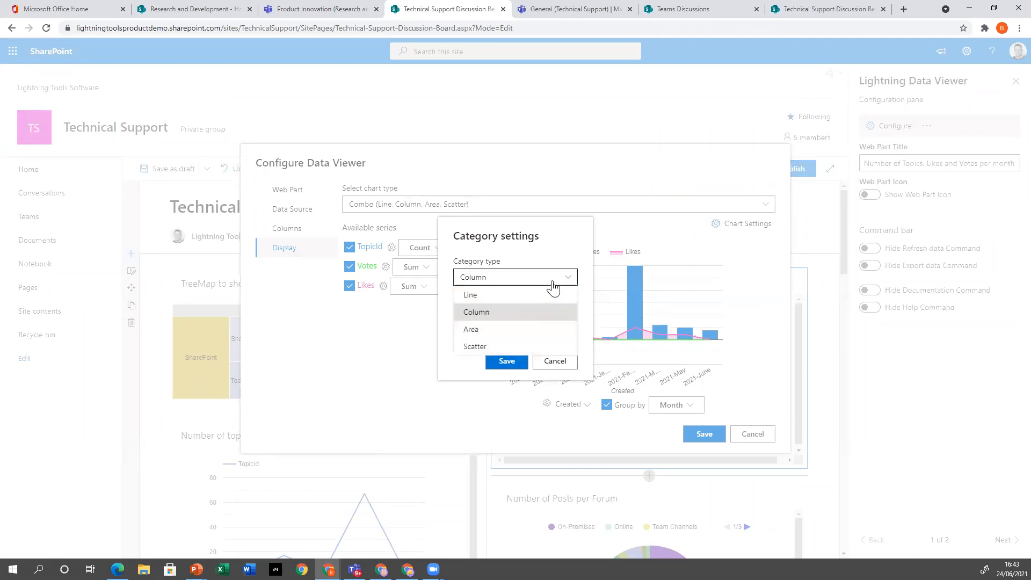
pyautogui.click(553, 288)
pyautogui.click(511, 298)
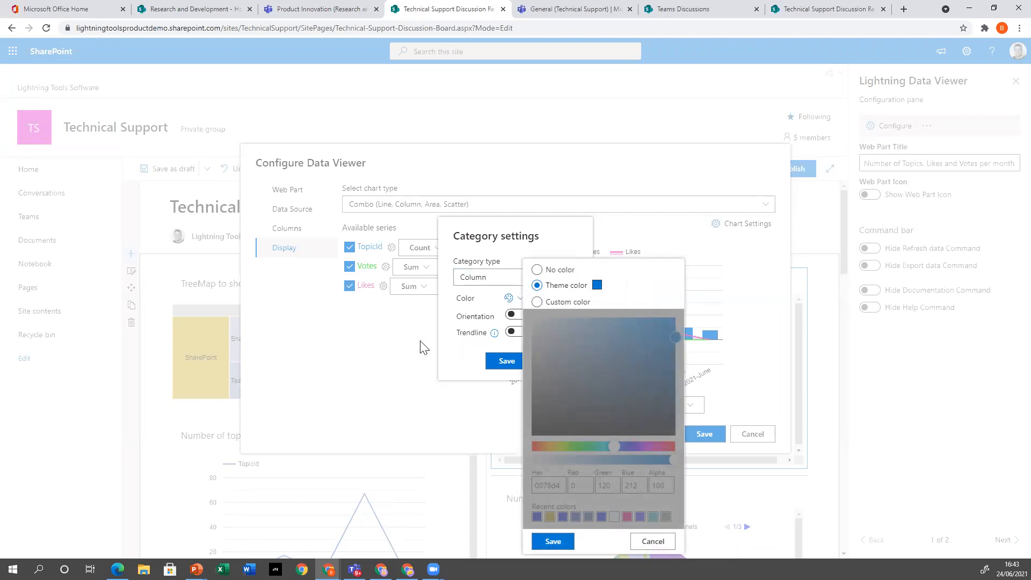
pyautogui.click(444, 357)
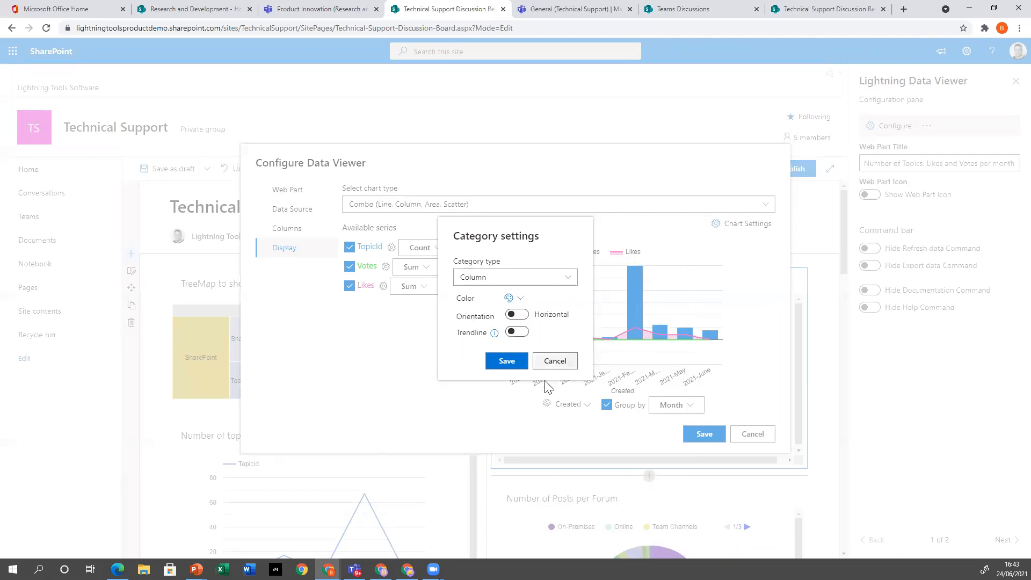
pyautogui.click(499, 361)
pyautogui.click(385, 267)
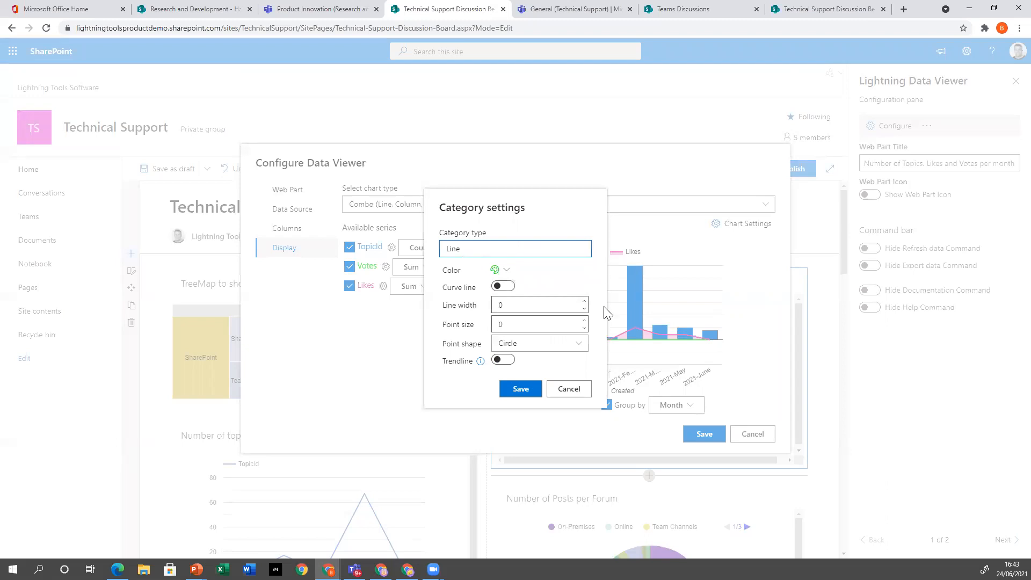
pyautogui.click(558, 390)
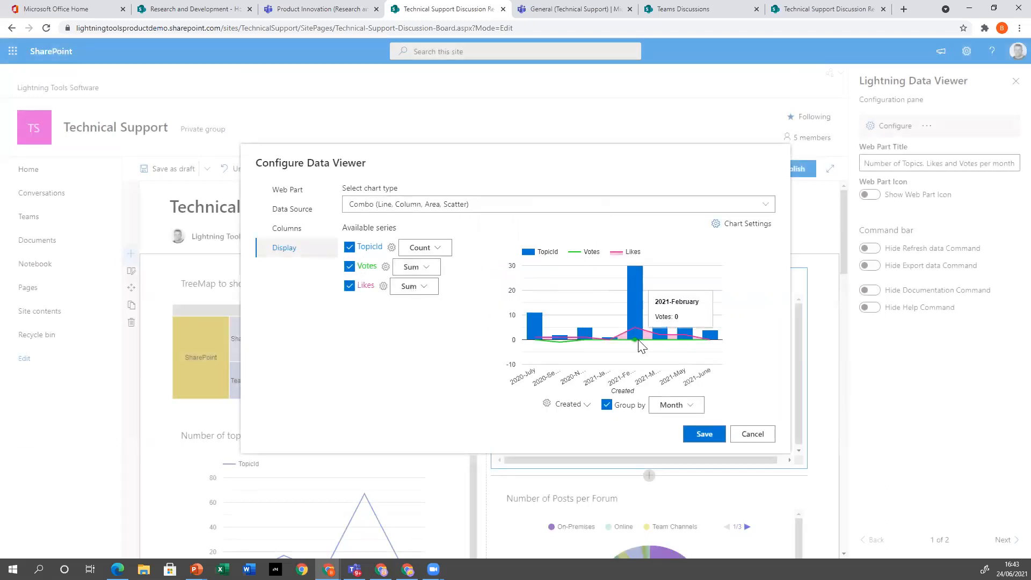
# Step: Group the Topics, Likes and Votes chart by Quarter and save its configuration
pyautogui.moveTo(660, 346)
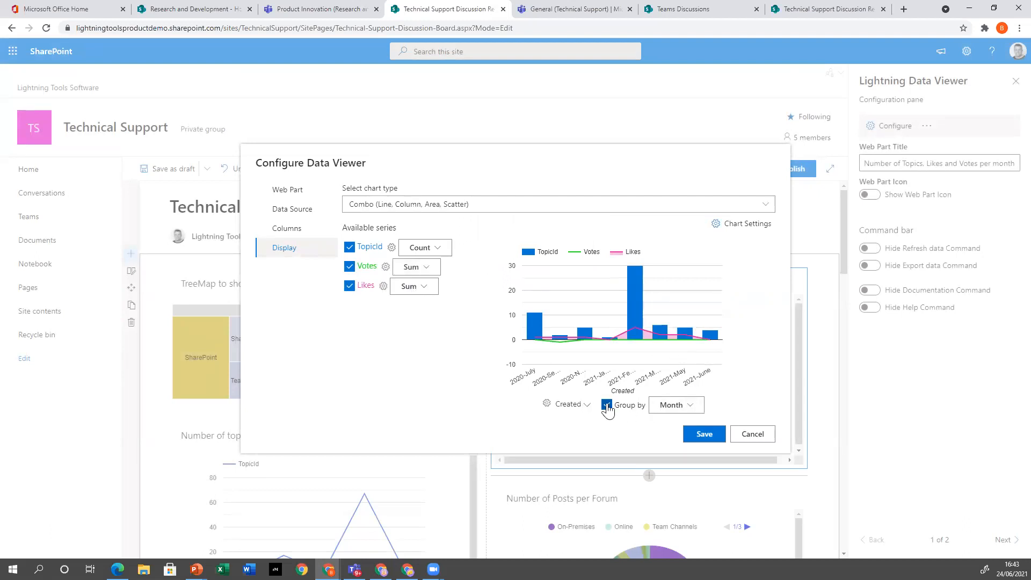
pyautogui.click(678, 409)
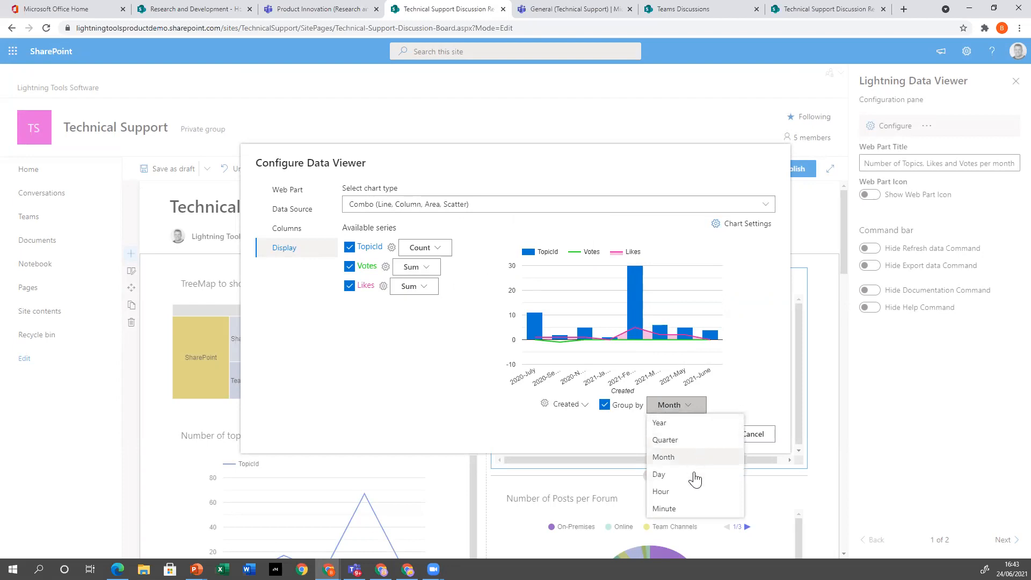
pyautogui.click(677, 438)
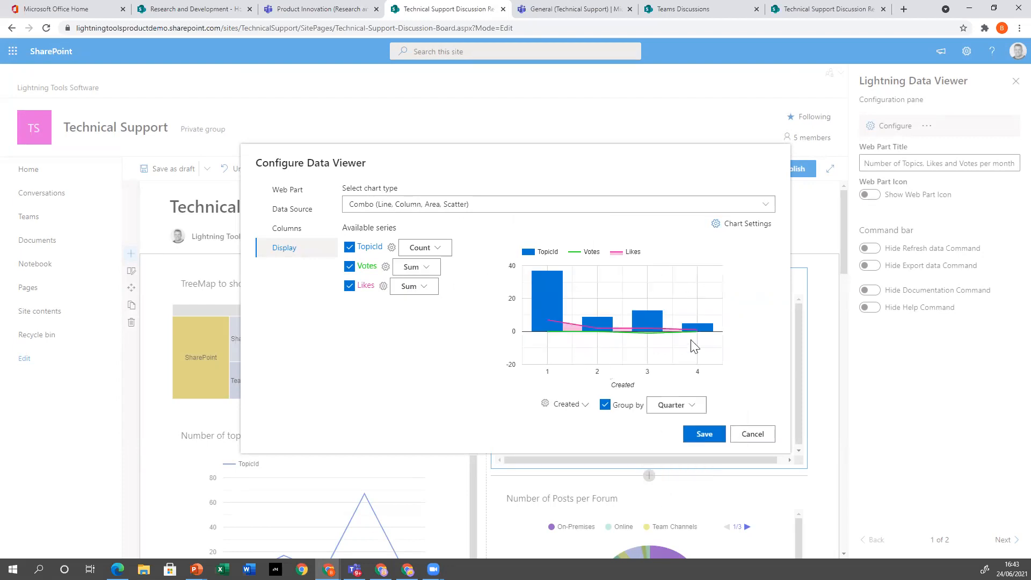
pyautogui.click(698, 437)
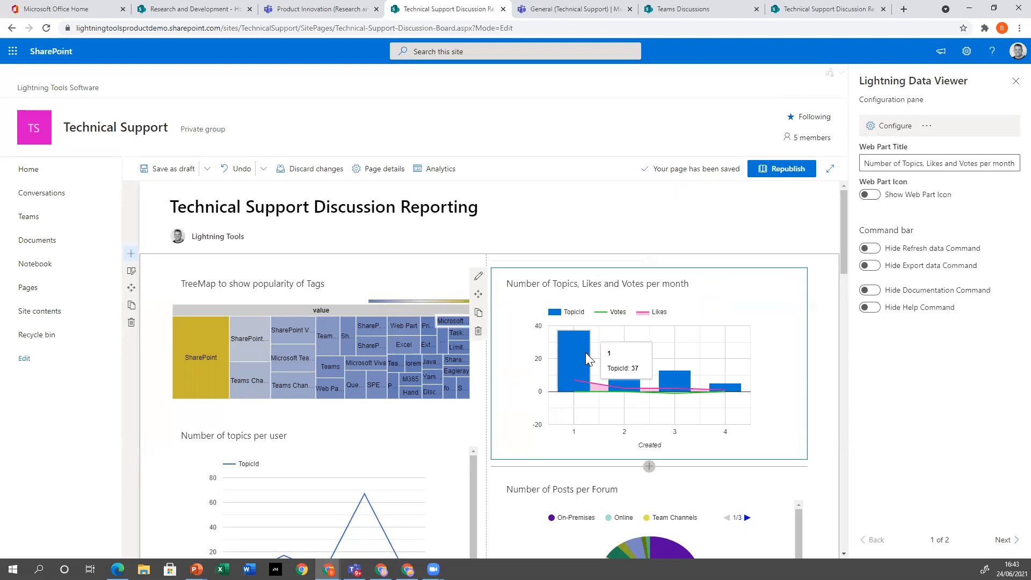
# Step: Look over the Number of Posts per Forum chart and open the Data Viewer configuration of the Number of Users Badges gauges
pyautogui.scroll(-4, 817, 364)
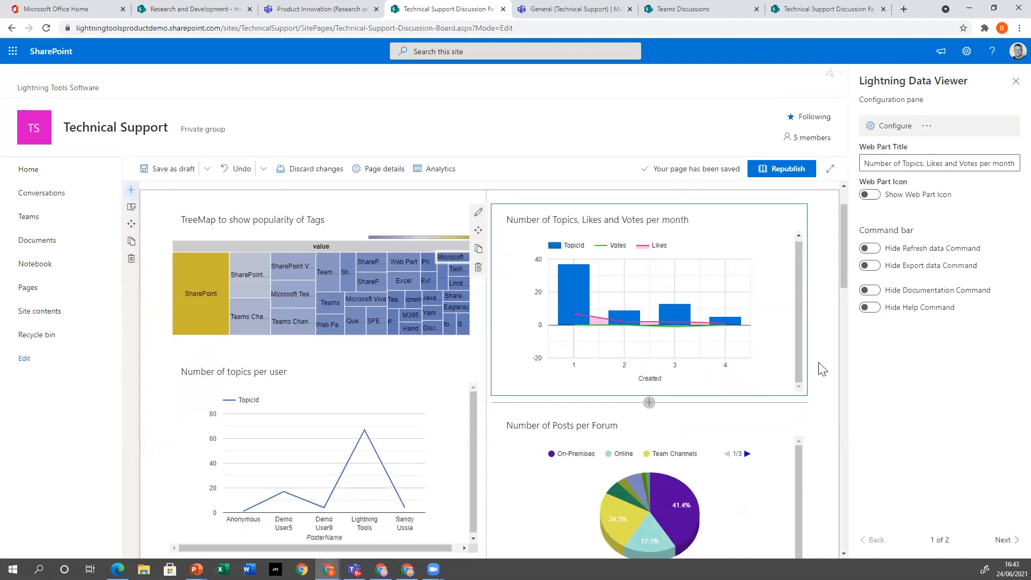
pyautogui.click(511, 285)
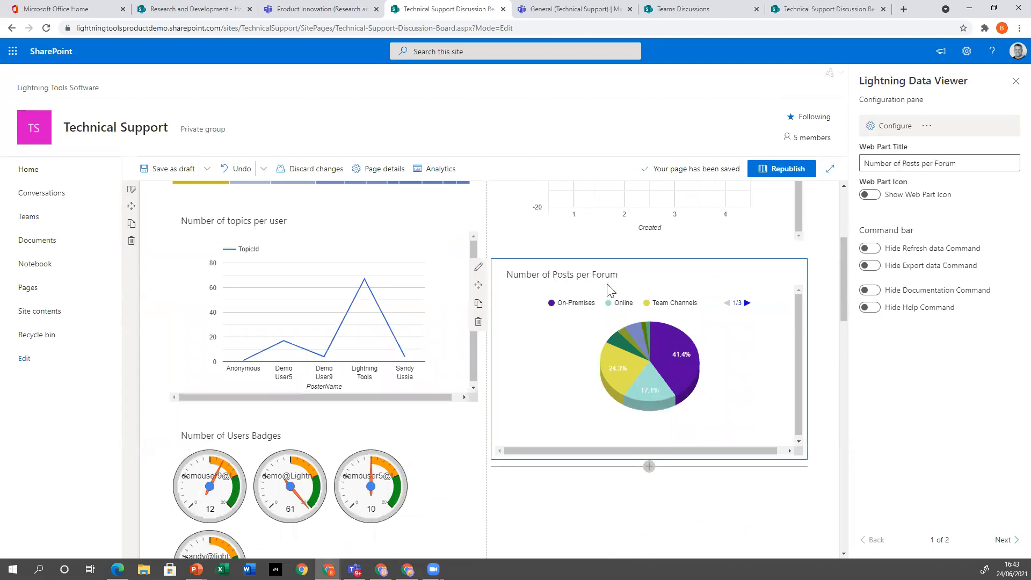
pyautogui.scroll(-4, 659, 353)
pyautogui.click(179, 230)
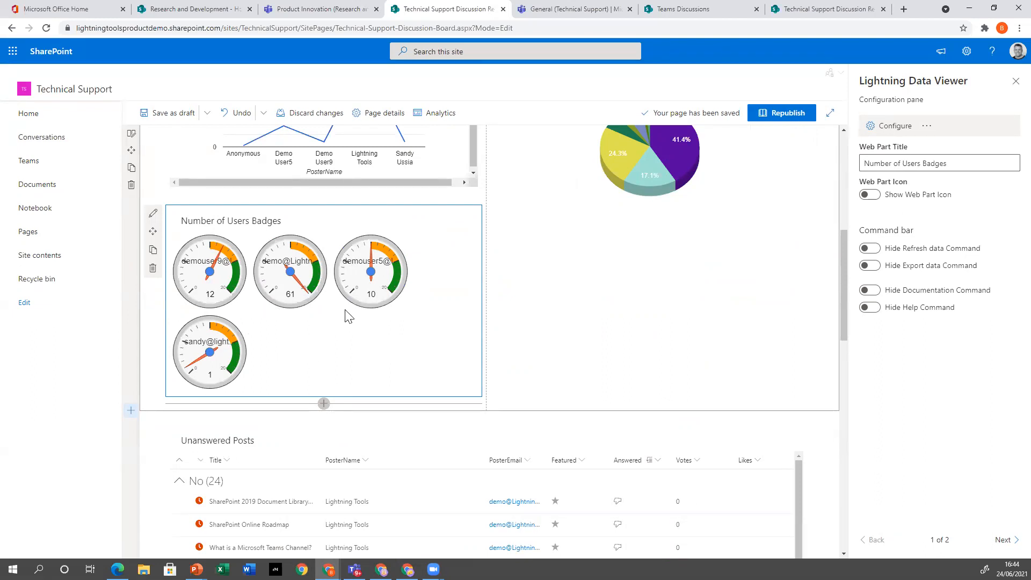
pyautogui.click(152, 213)
pyautogui.click(891, 126)
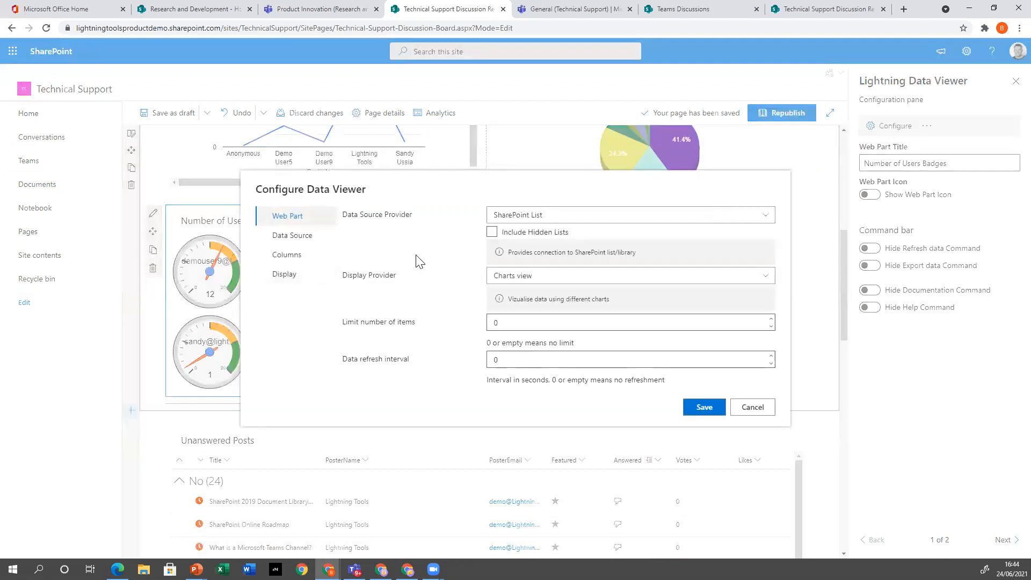
# Step: Review the badge gauges' data source providers, source list, selected columns and chart type
pyautogui.click(507, 216)
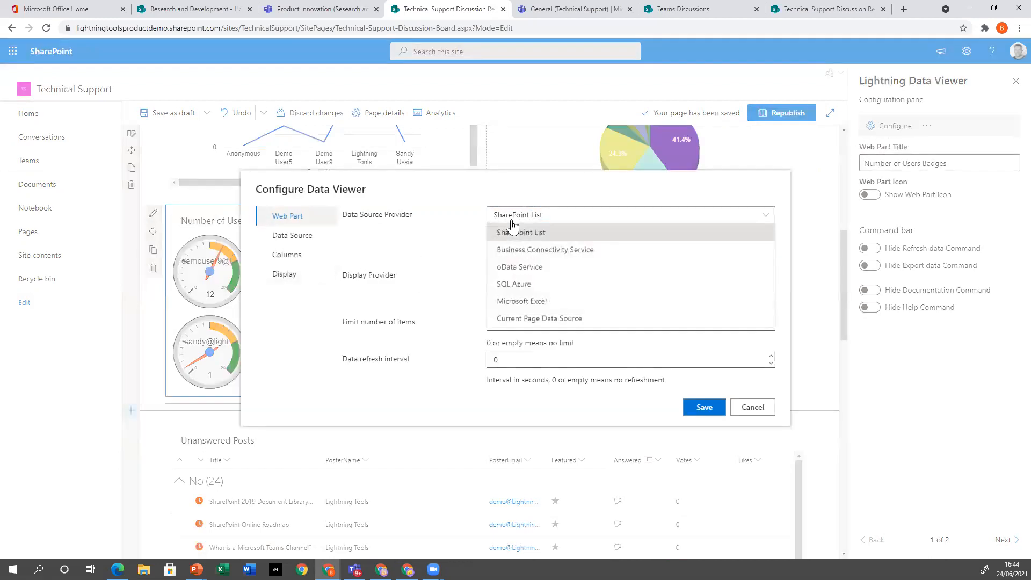
pyautogui.click(293, 237)
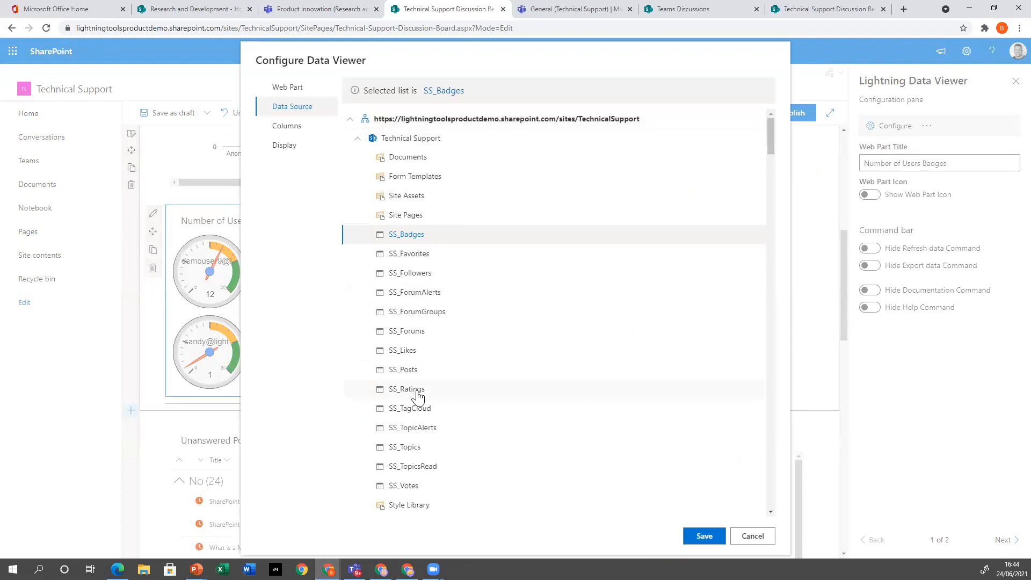
pyautogui.click(288, 127)
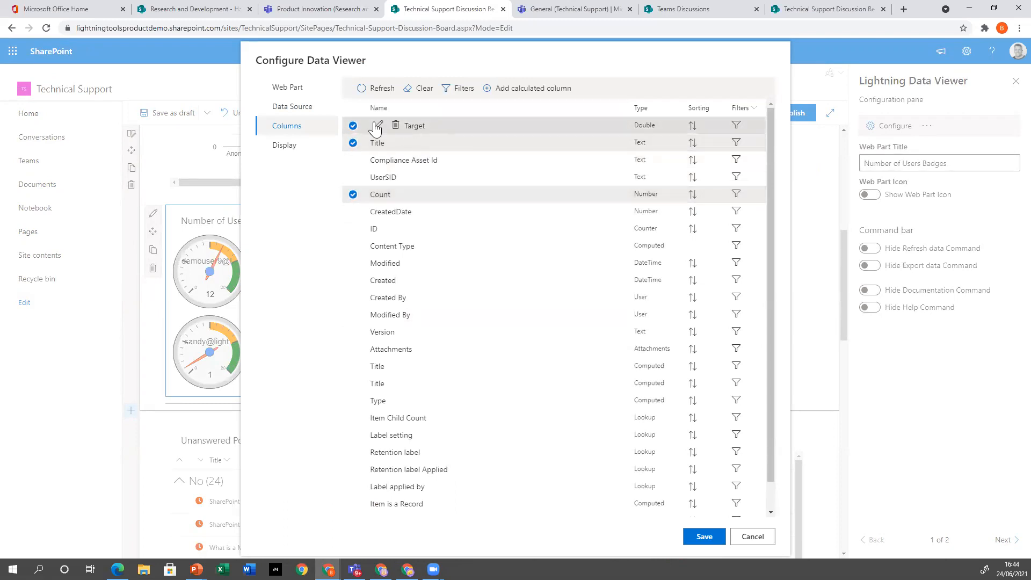
pyautogui.click(292, 147)
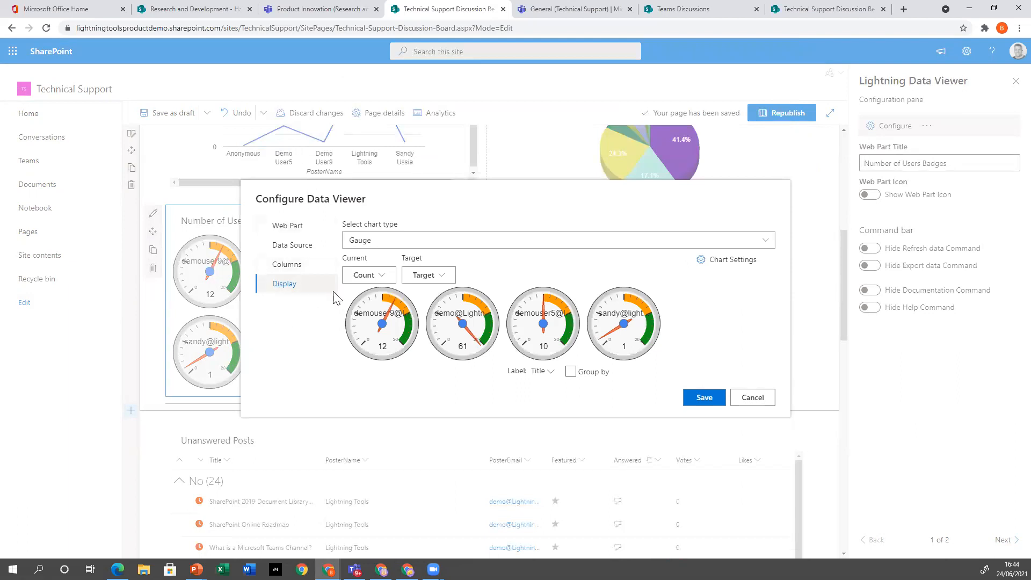
pyautogui.click(354, 240)
pyautogui.click(368, 308)
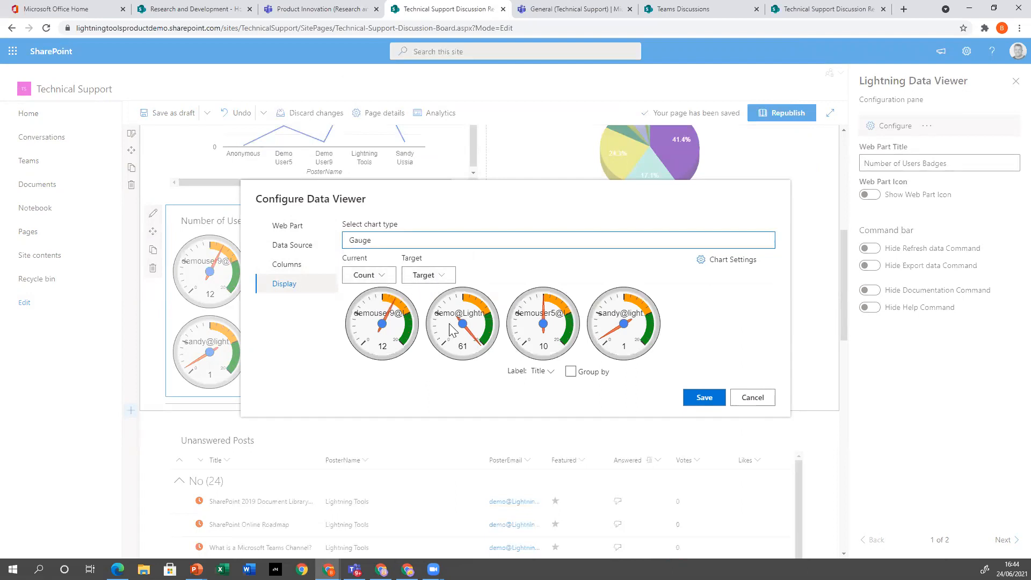
# Step: Set the badge gauges' Overwrite Target to 30 in the chart settings and save the Data Viewer configuration
pyautogui.click(705, 263)
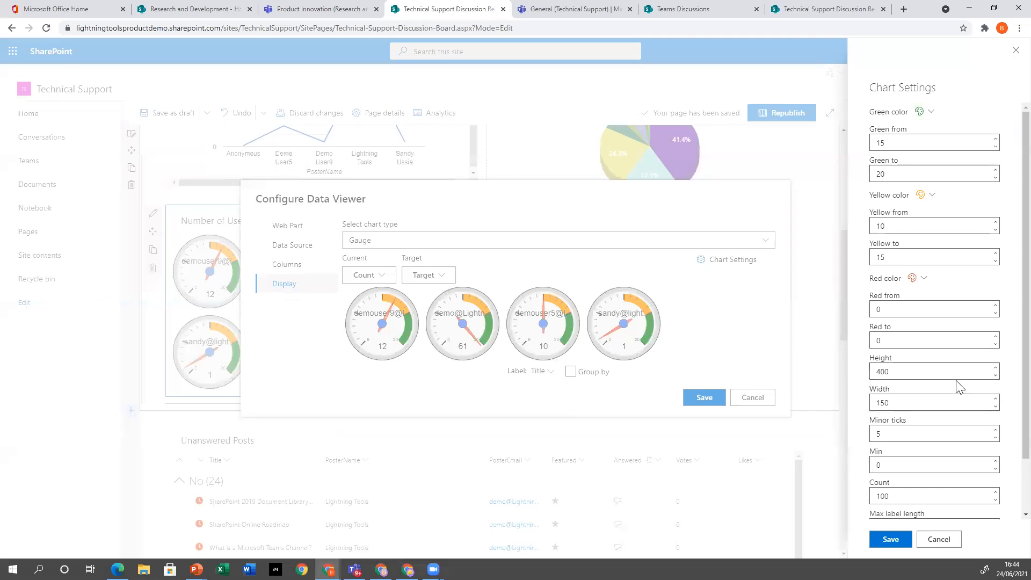
pyautogui.scroll(-2, 956, 382)
pyautogui.doubleClick(910, 496)
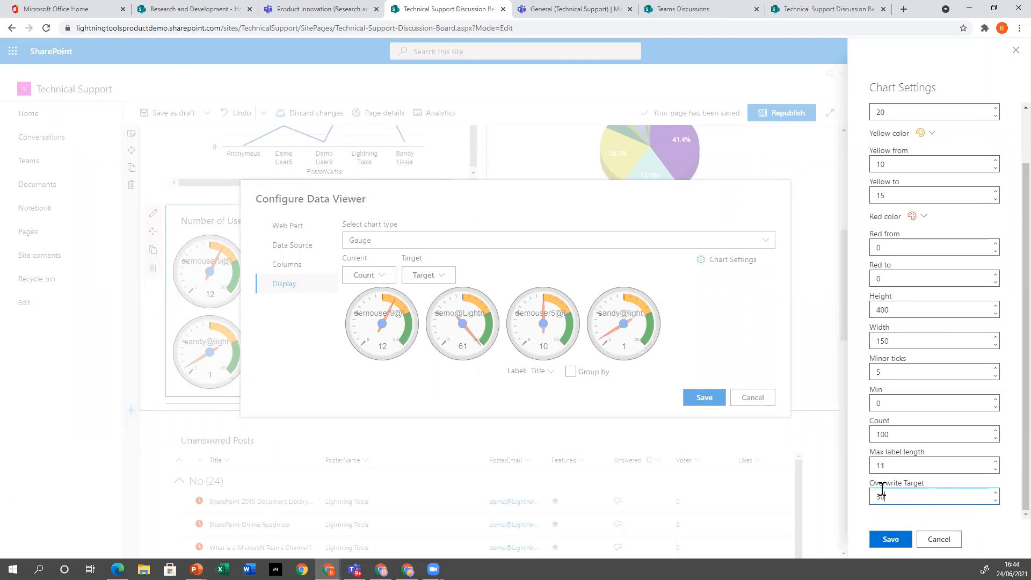
pyautogui.click(891, 540)
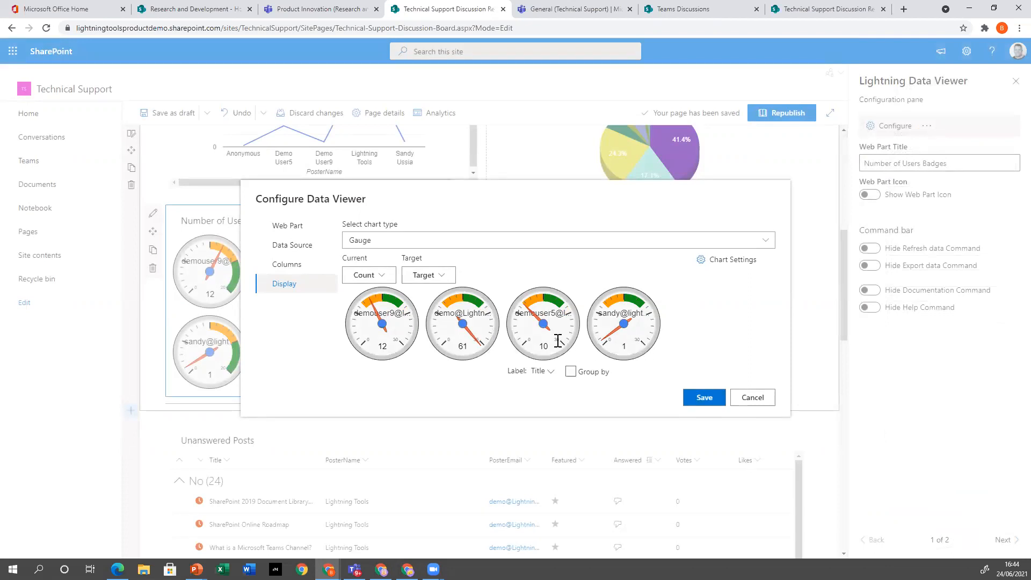
pyautogui.click(704, 397)
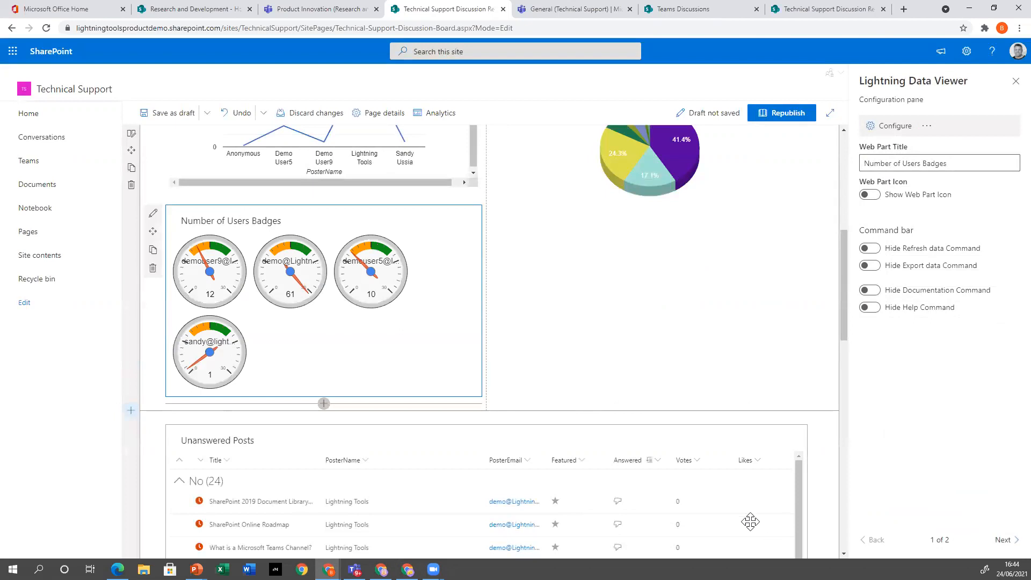
# Step: Open the configuration of the Unanswered Posts grid and review its source list, selected columns and the Number of Days calculated column's expression
pyautogui.scroll(-4, 618, 459)
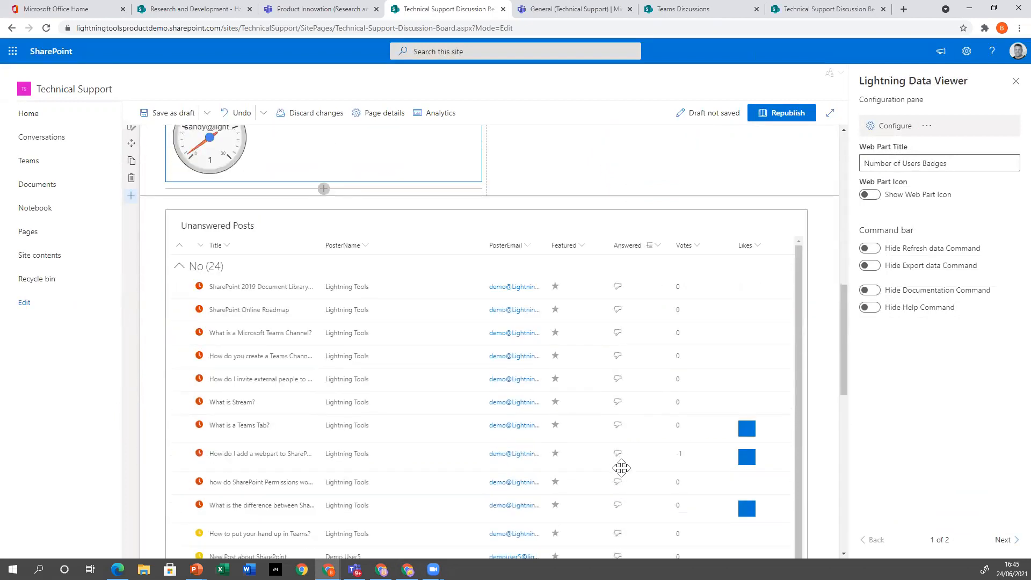
pyautogui.click(367, 222)
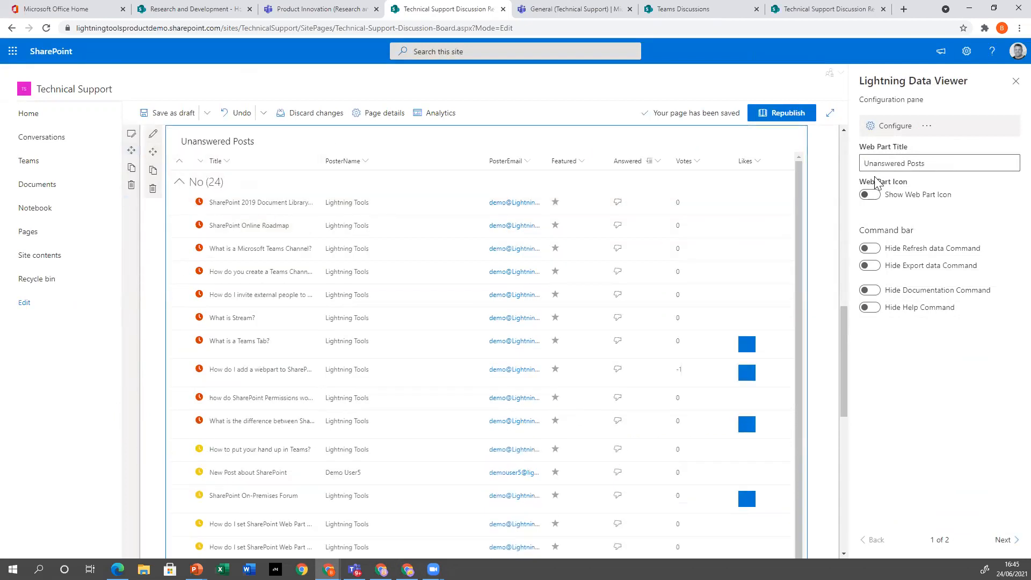
pyautogui.click(892, 127)
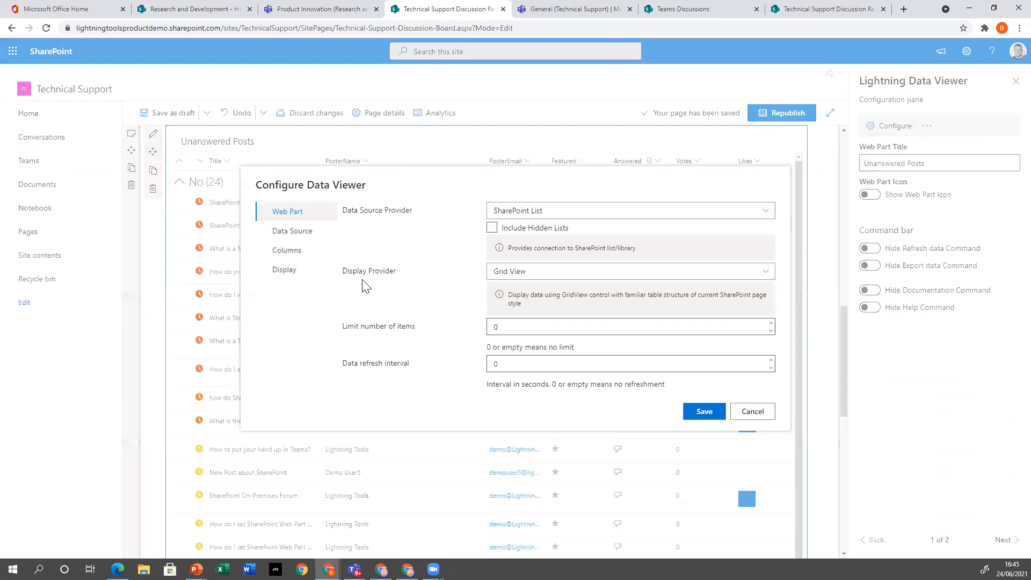
pyautogui.click(301, 232)
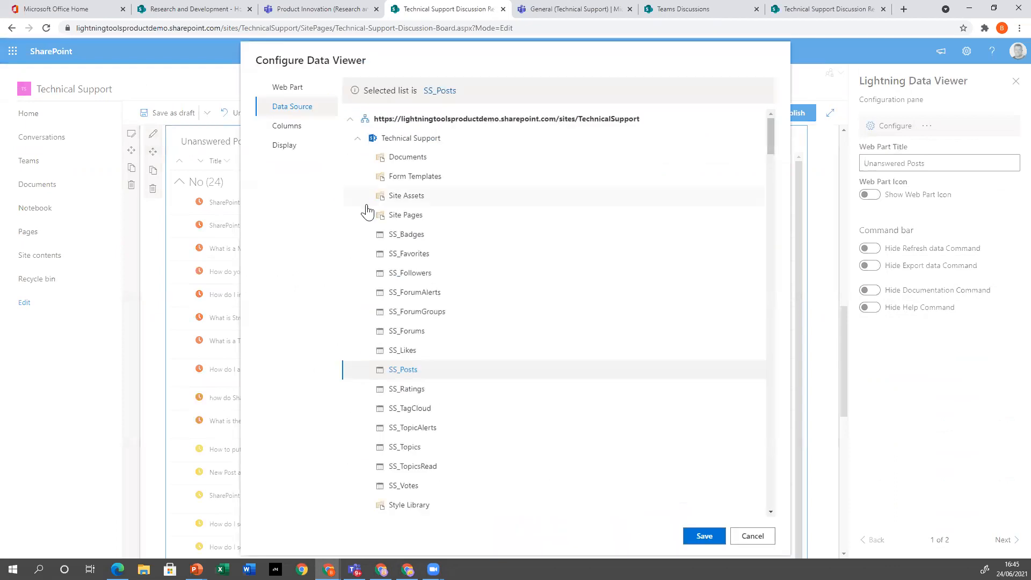
pyautogui.click(283, 126)
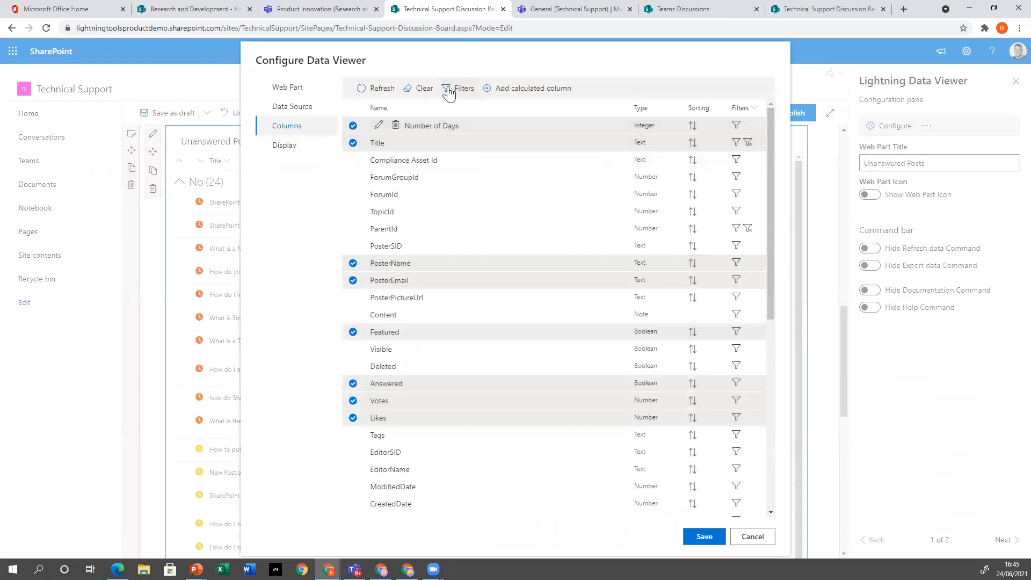
pyautogui.click(379, 125)
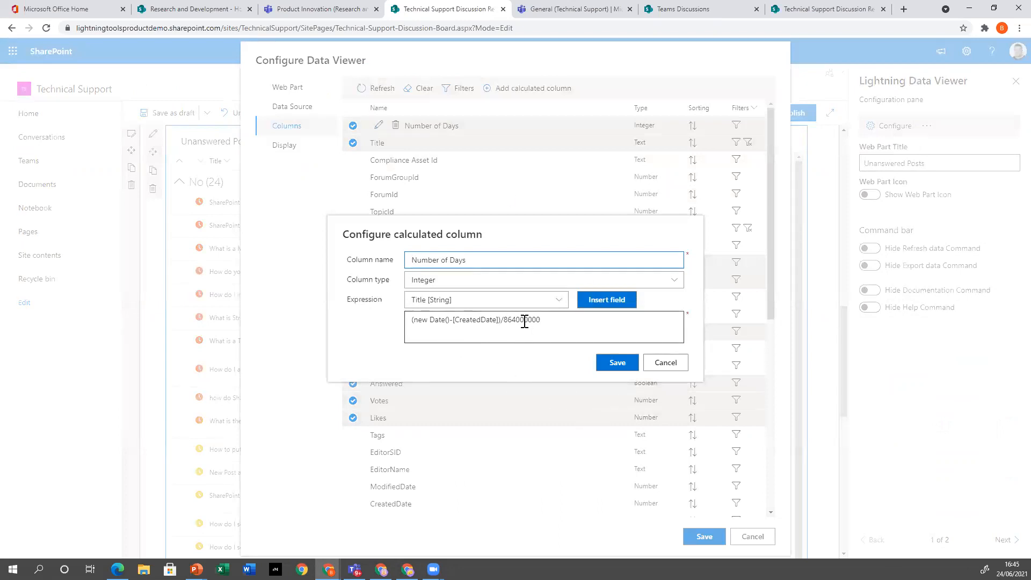
pyautogui.click(666, 362)
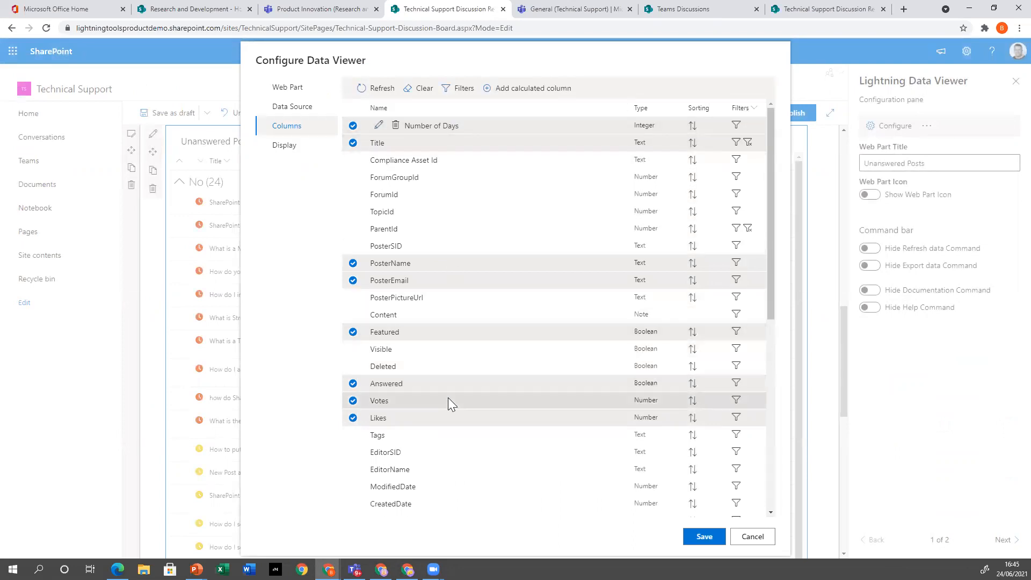
# Step: Examine the Unanswered Posts column settings and the Number of Days conditional formatting, including its icon and color options, and save the configuration
pyautogui.click(286, 146)
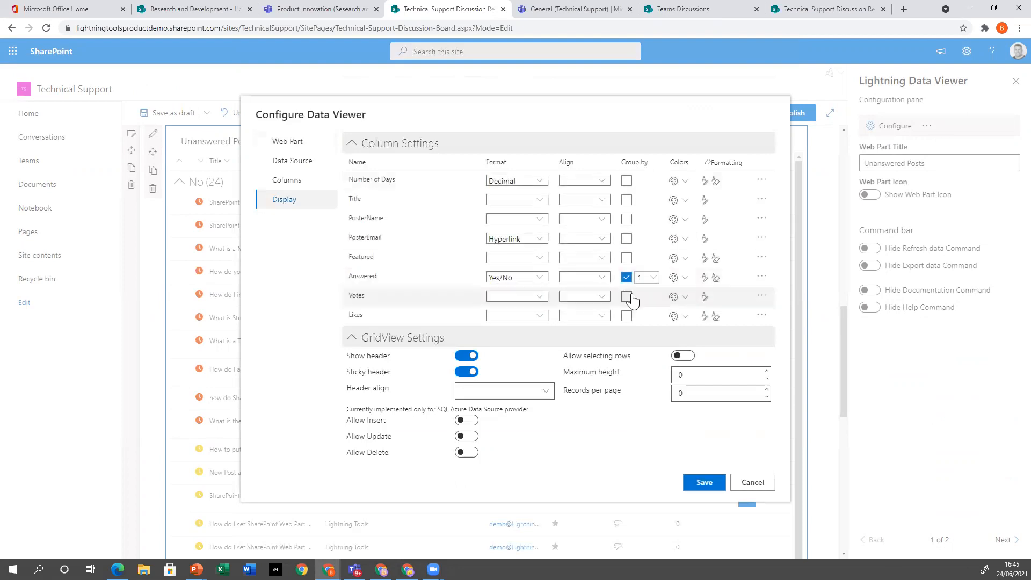
pyautogui.click(705, 181)
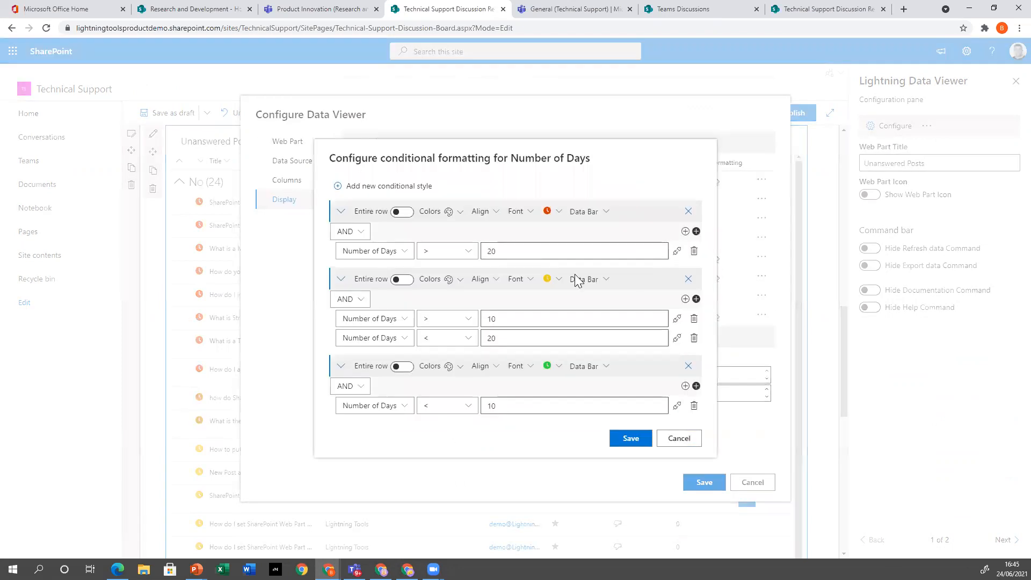
pyautogui.click(556, 213)
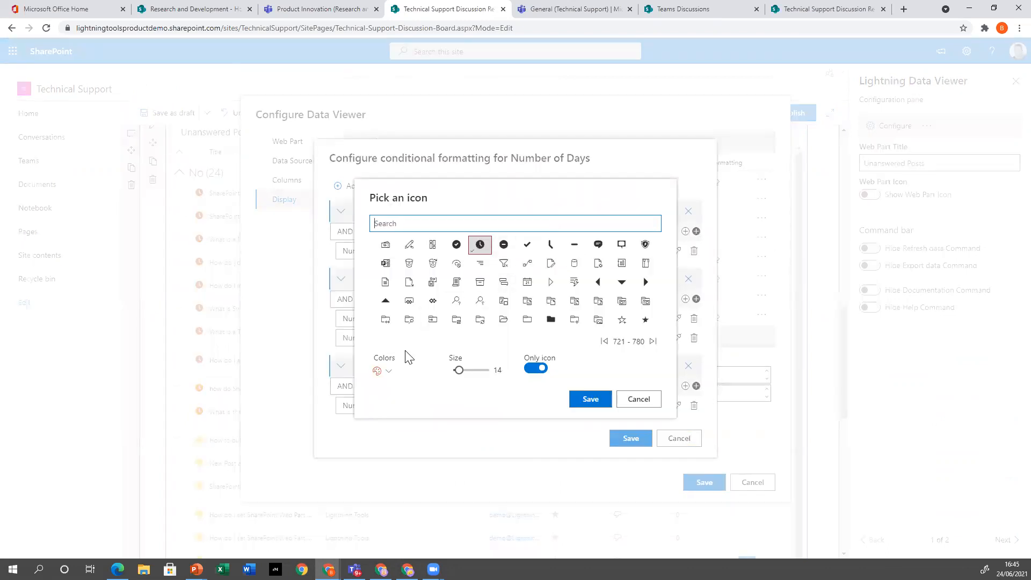
pyautogui.click(383, 377)
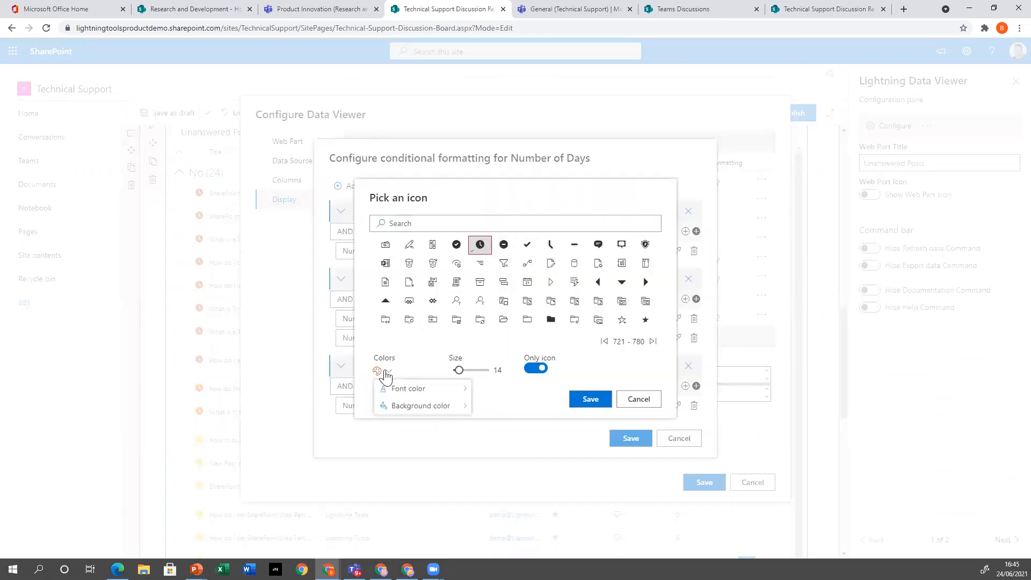
pyautogui.click(638, 399)
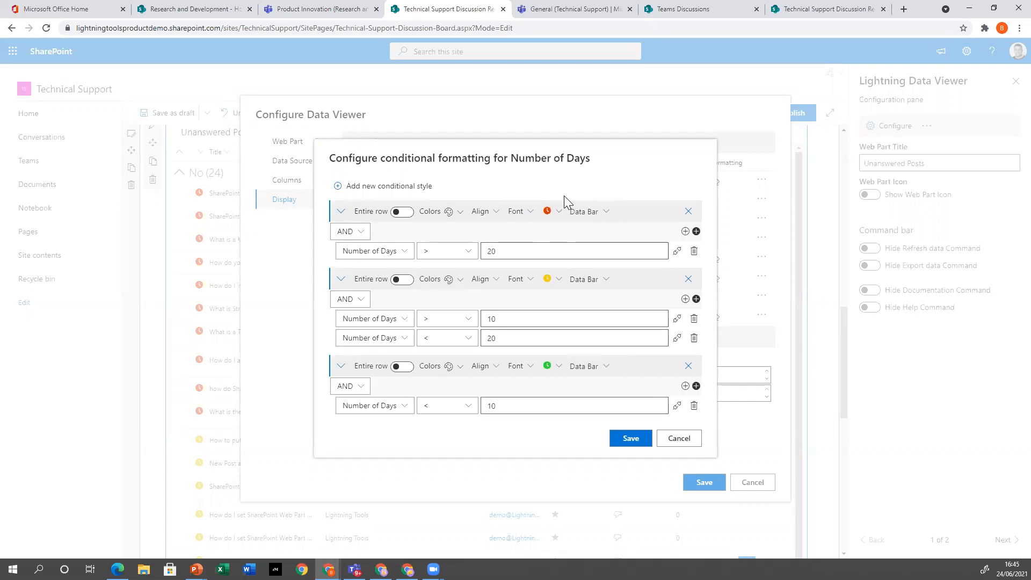
pyautogui.click(633, 437)
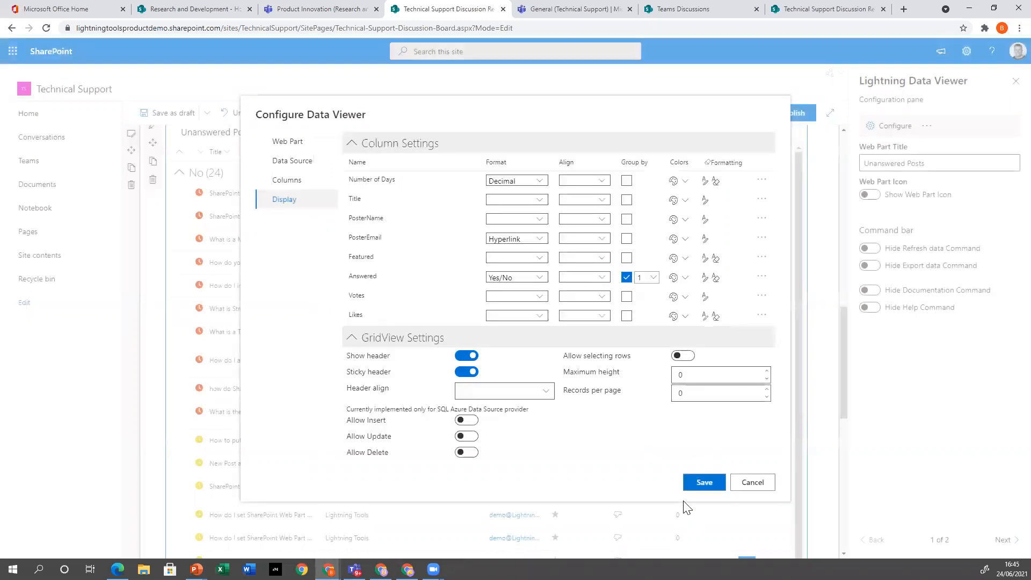
pyautogui.click(702, 483)
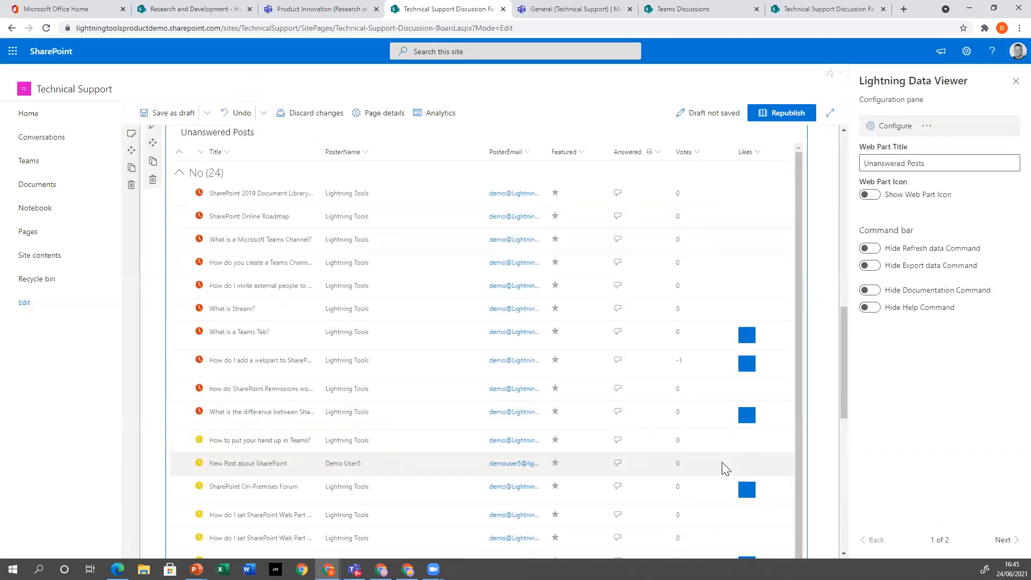
# Step: Close the web part's configuration pane, look over the reporting page and republish it
pyautogui.scroll(3, 722, 462)
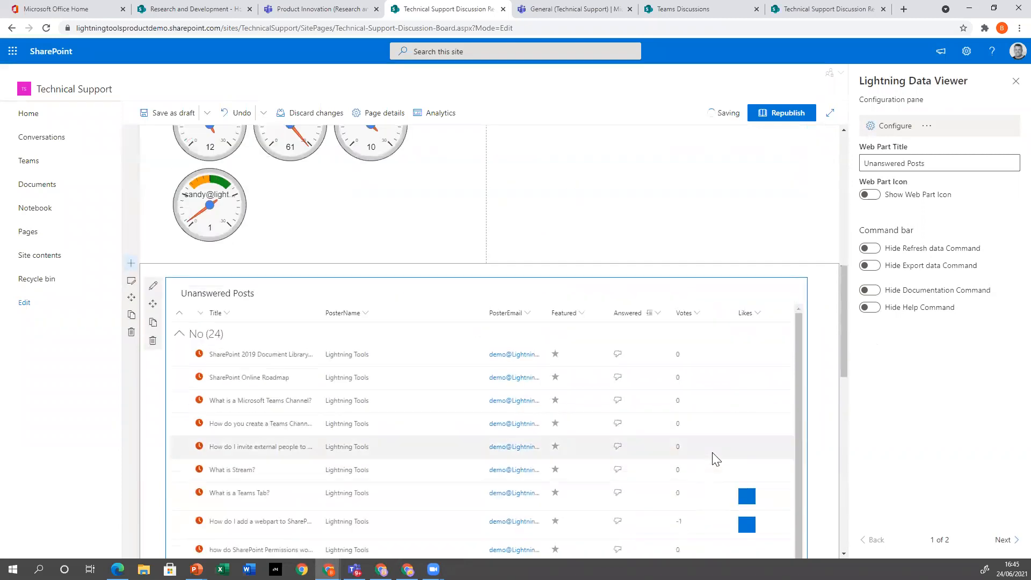
pyautogui.scroll(5, 714, 462)
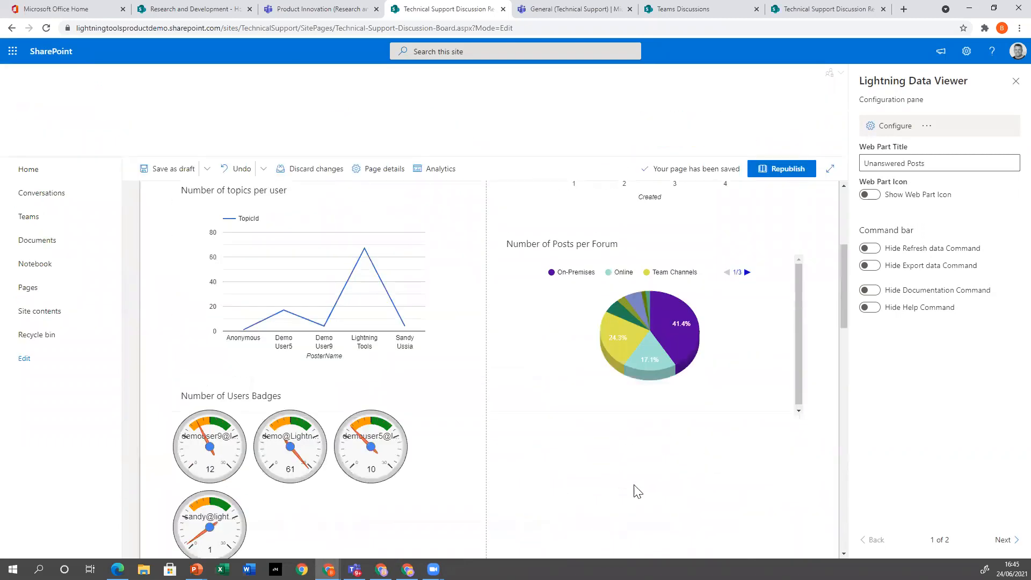
pyautogui.scroll(4, 611, 494)
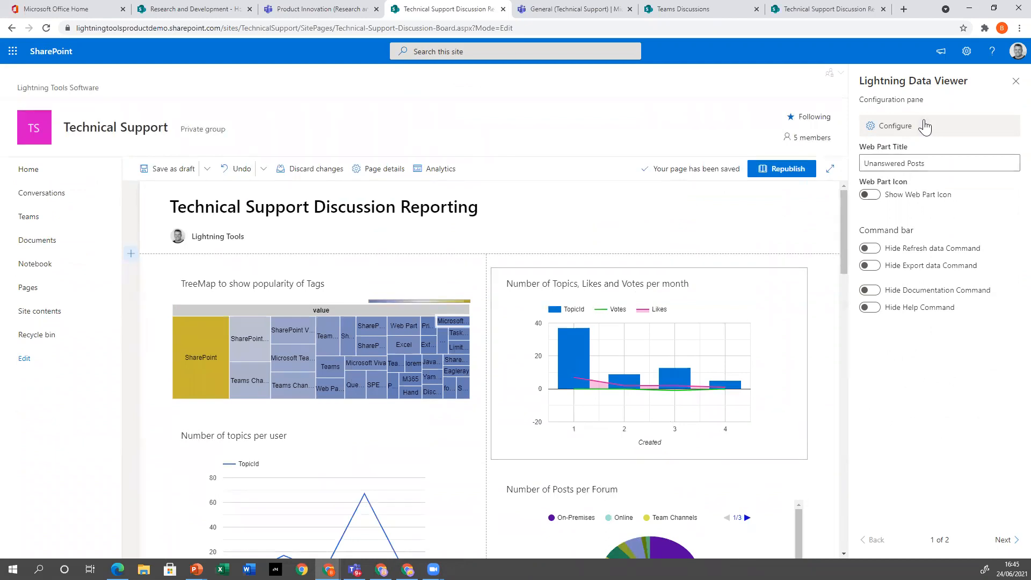
pyautogui.click(1015, 81)
pyautogui.scroll(-8, 832, 238)
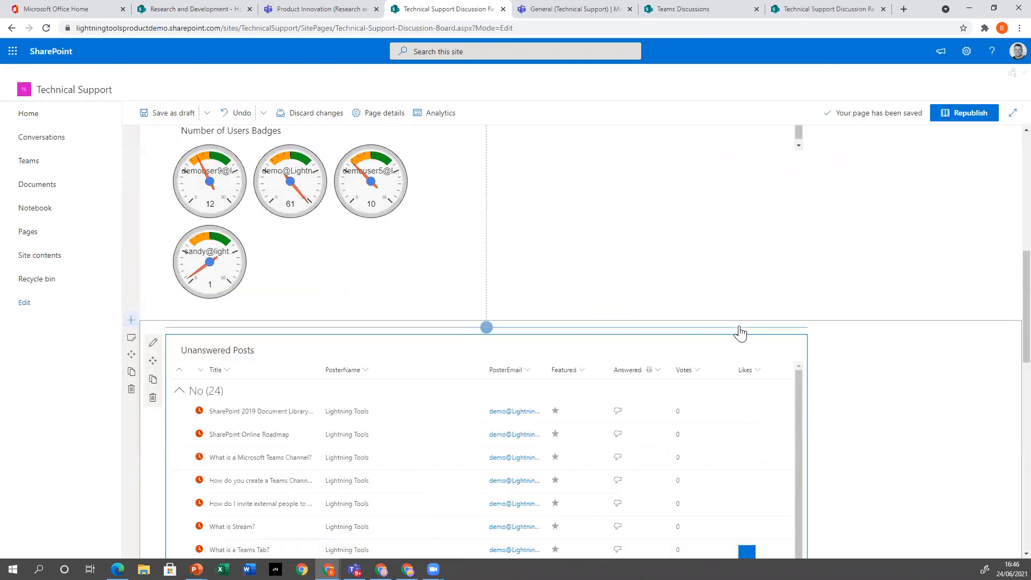
pyautogui.scroll(4, 794, 329)
pyautogui.click(993, 114)
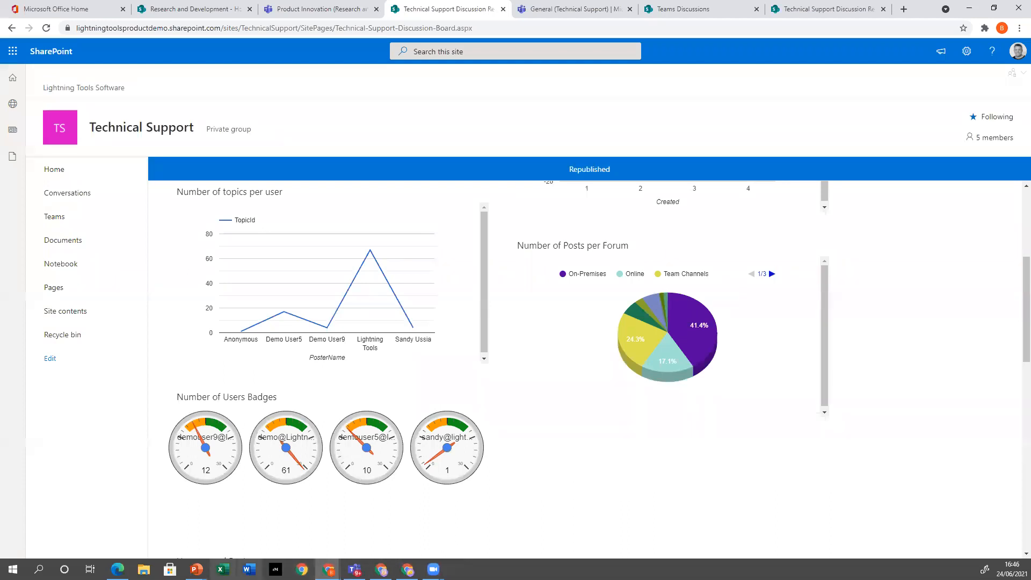
# Step: Switch to the PowerPoint slide show on what's new in Social Squared 3.0.0.0
pyautogui.click(196, 569)
pyautogui.click(198, 523)
pyautogui.click(477, 443)
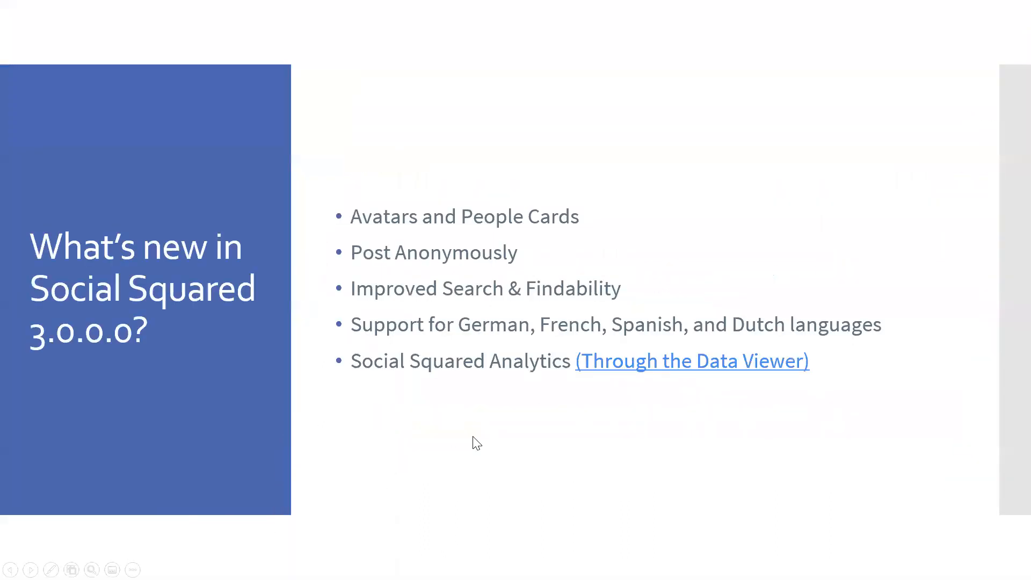